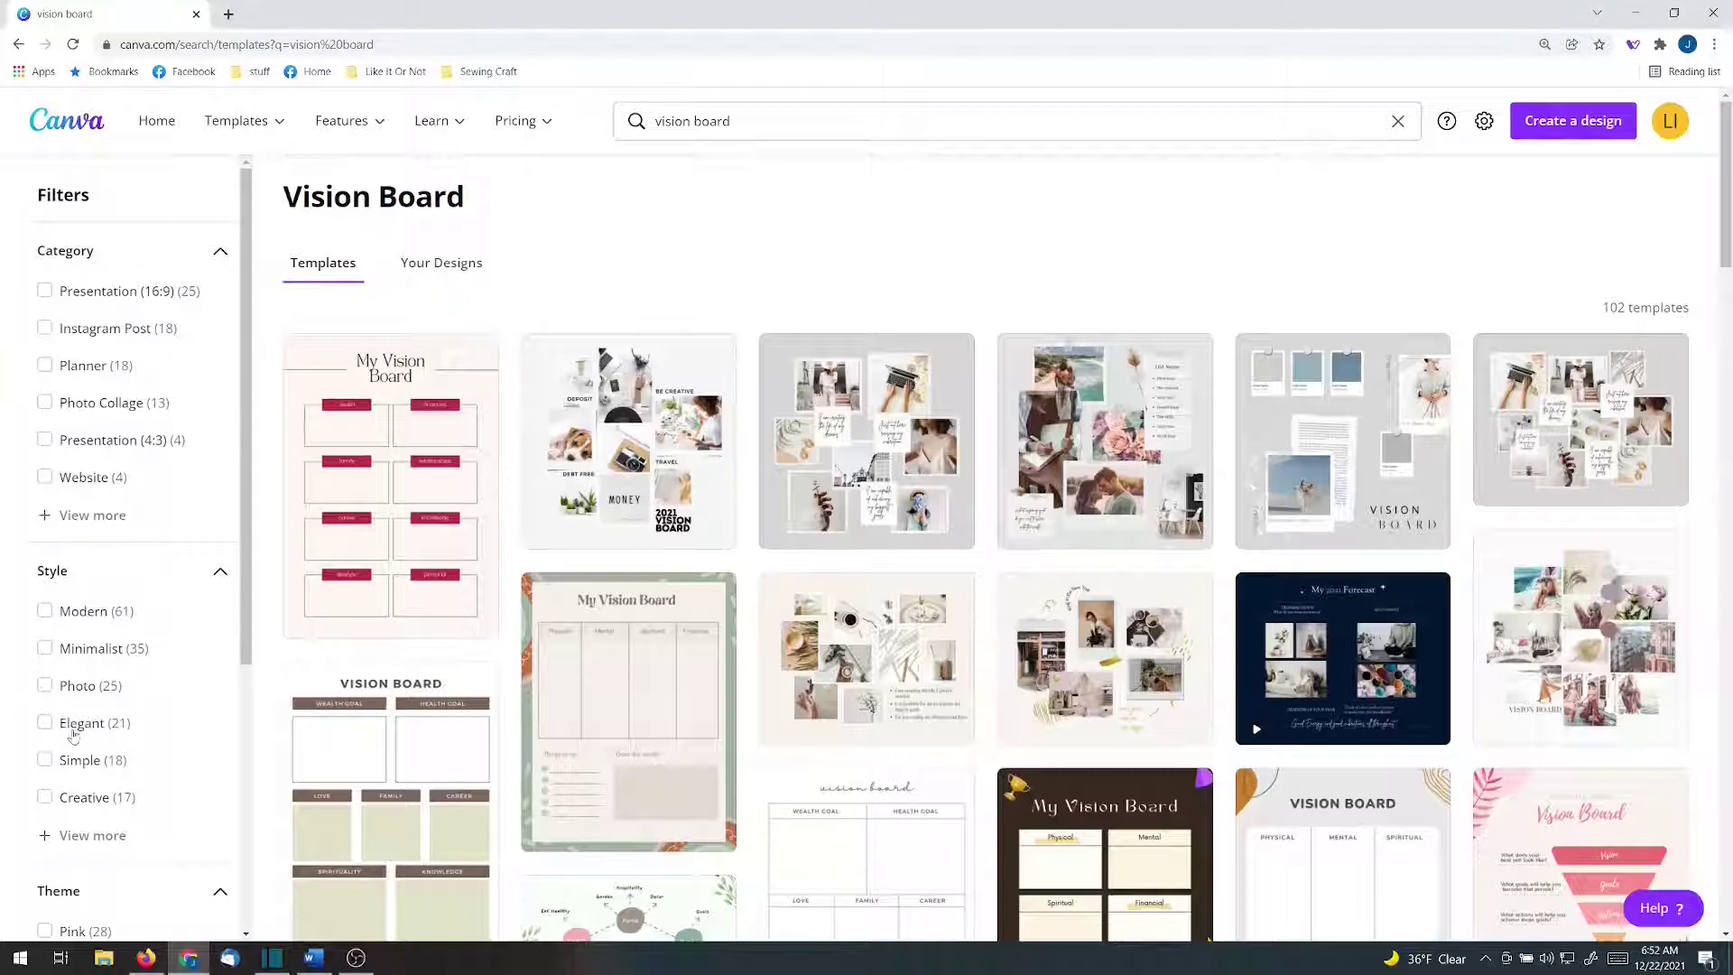
# Switch to the Canva 'vision board' template search filtered down to 31 results
pyautogui.click(144, 965)
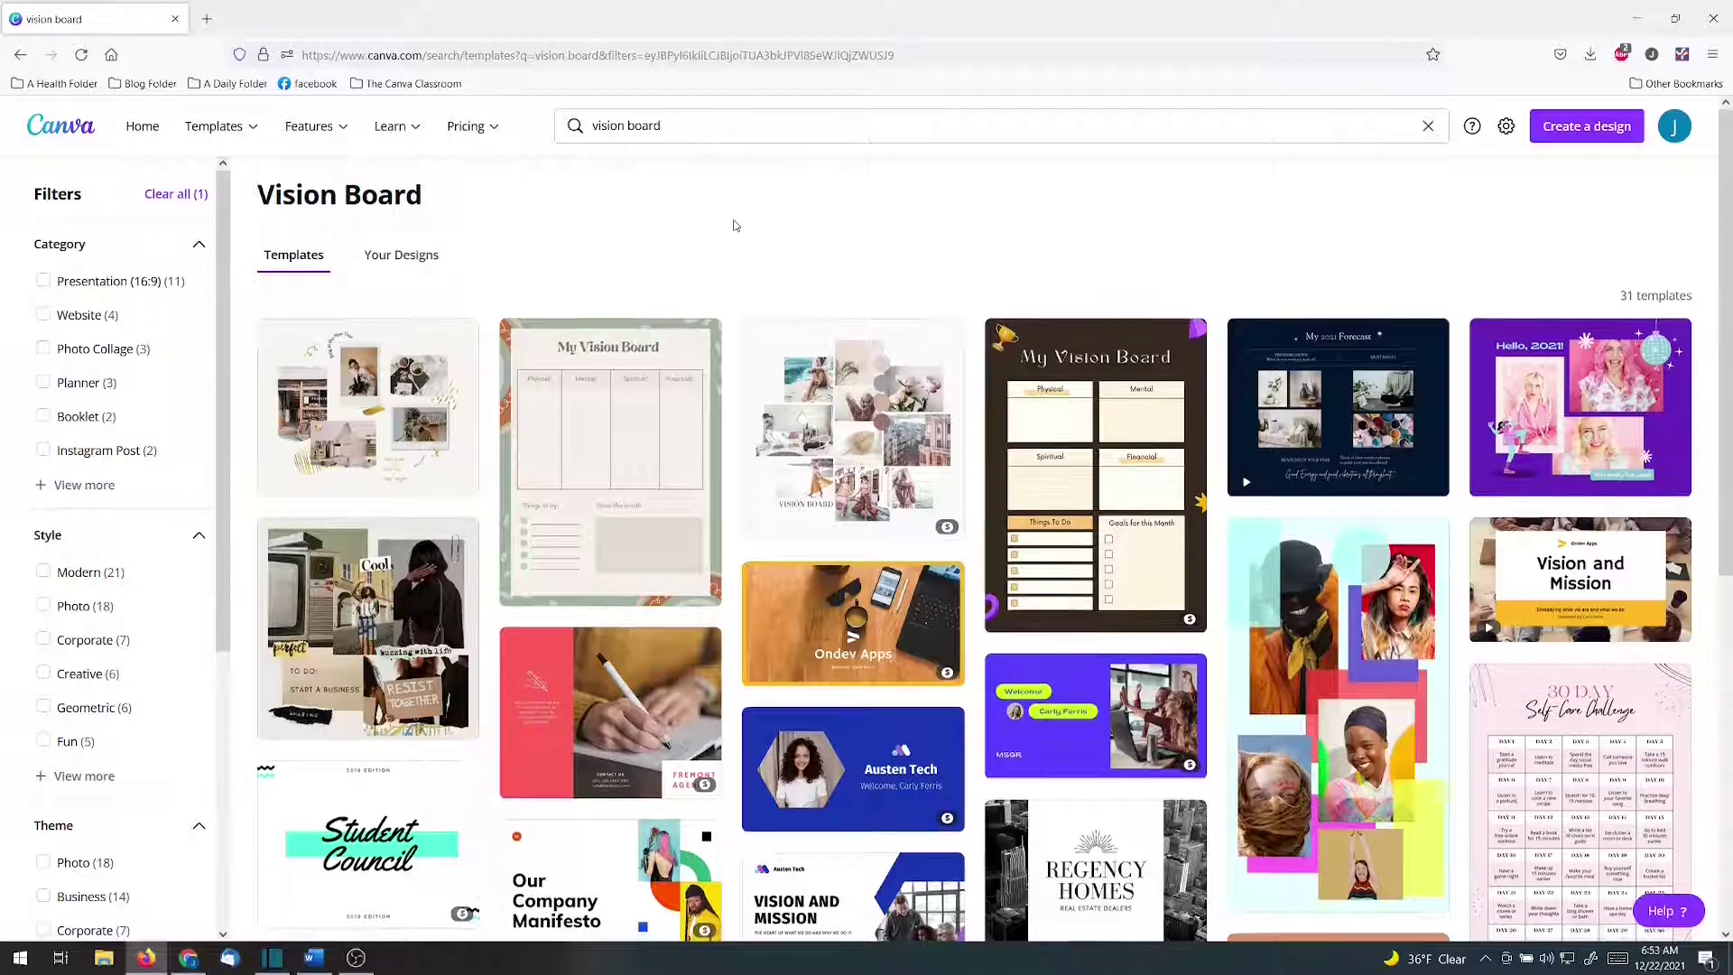
# Duplicate the My Vision Board planner page so its layout appears on a second page
pyautogui.scroll(-2, 644, 309)
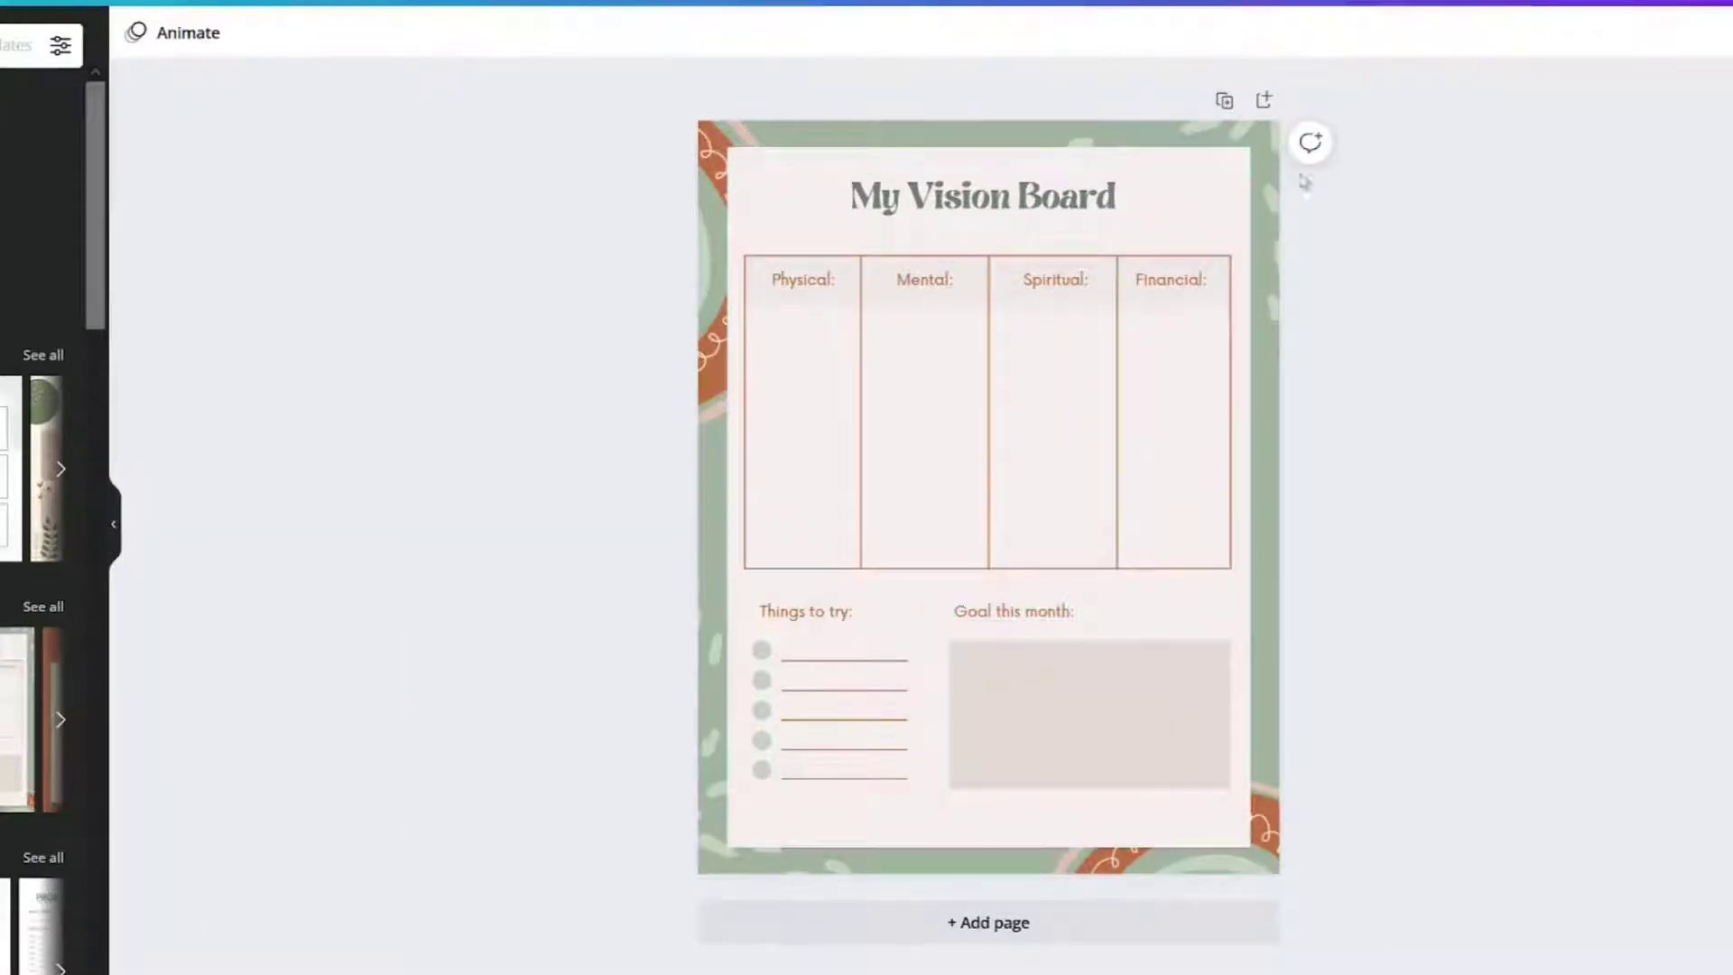
pyautogui.click(1223, 100)
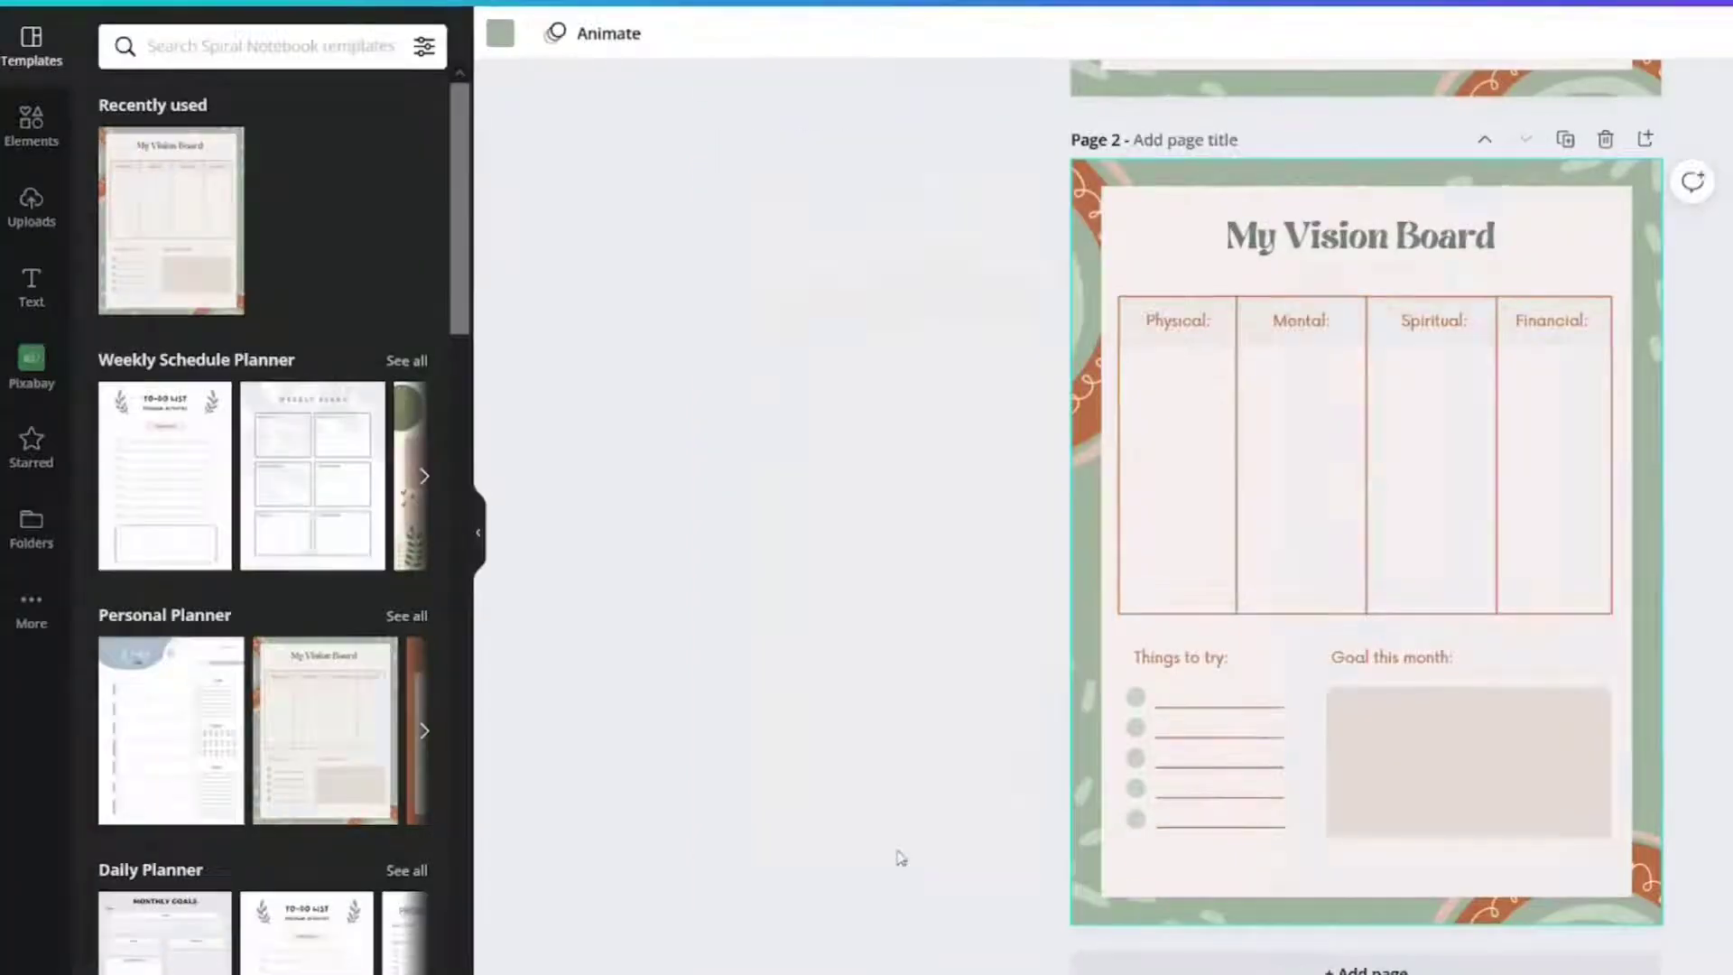
# Add a blank third page and try 'mood' templates, ending on the beige Daily Planner
pyautogui.click(988, 959)
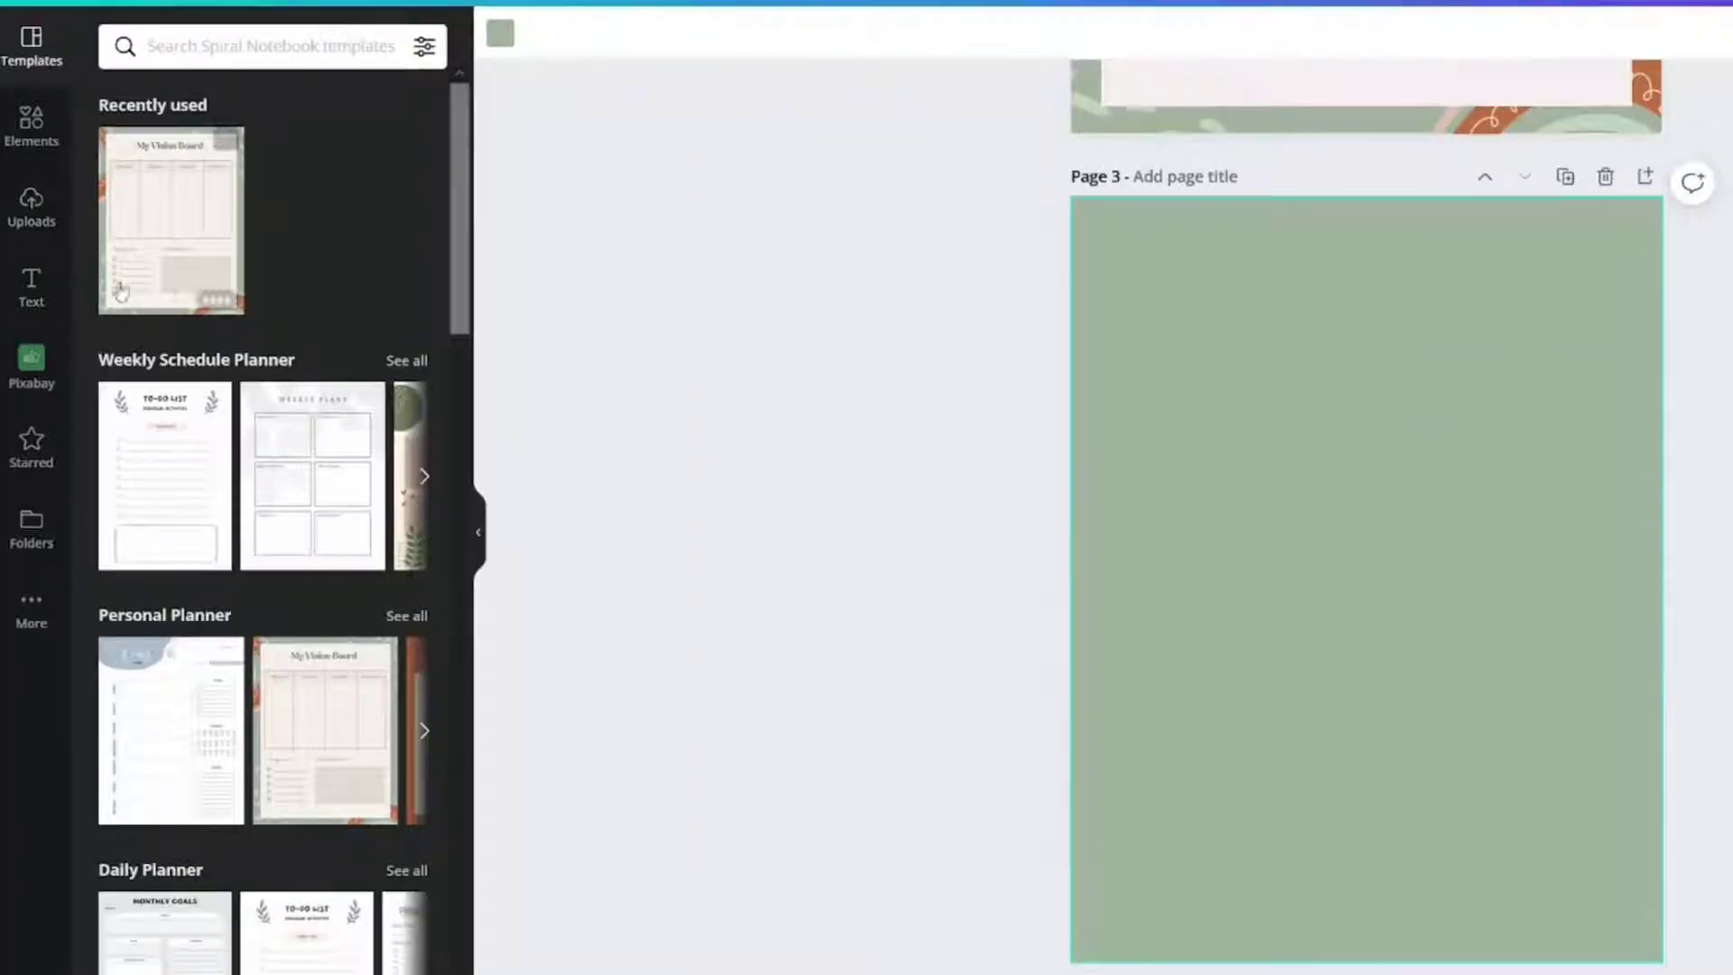
pyautogui.write('mood')
pyautogui.press('Return')
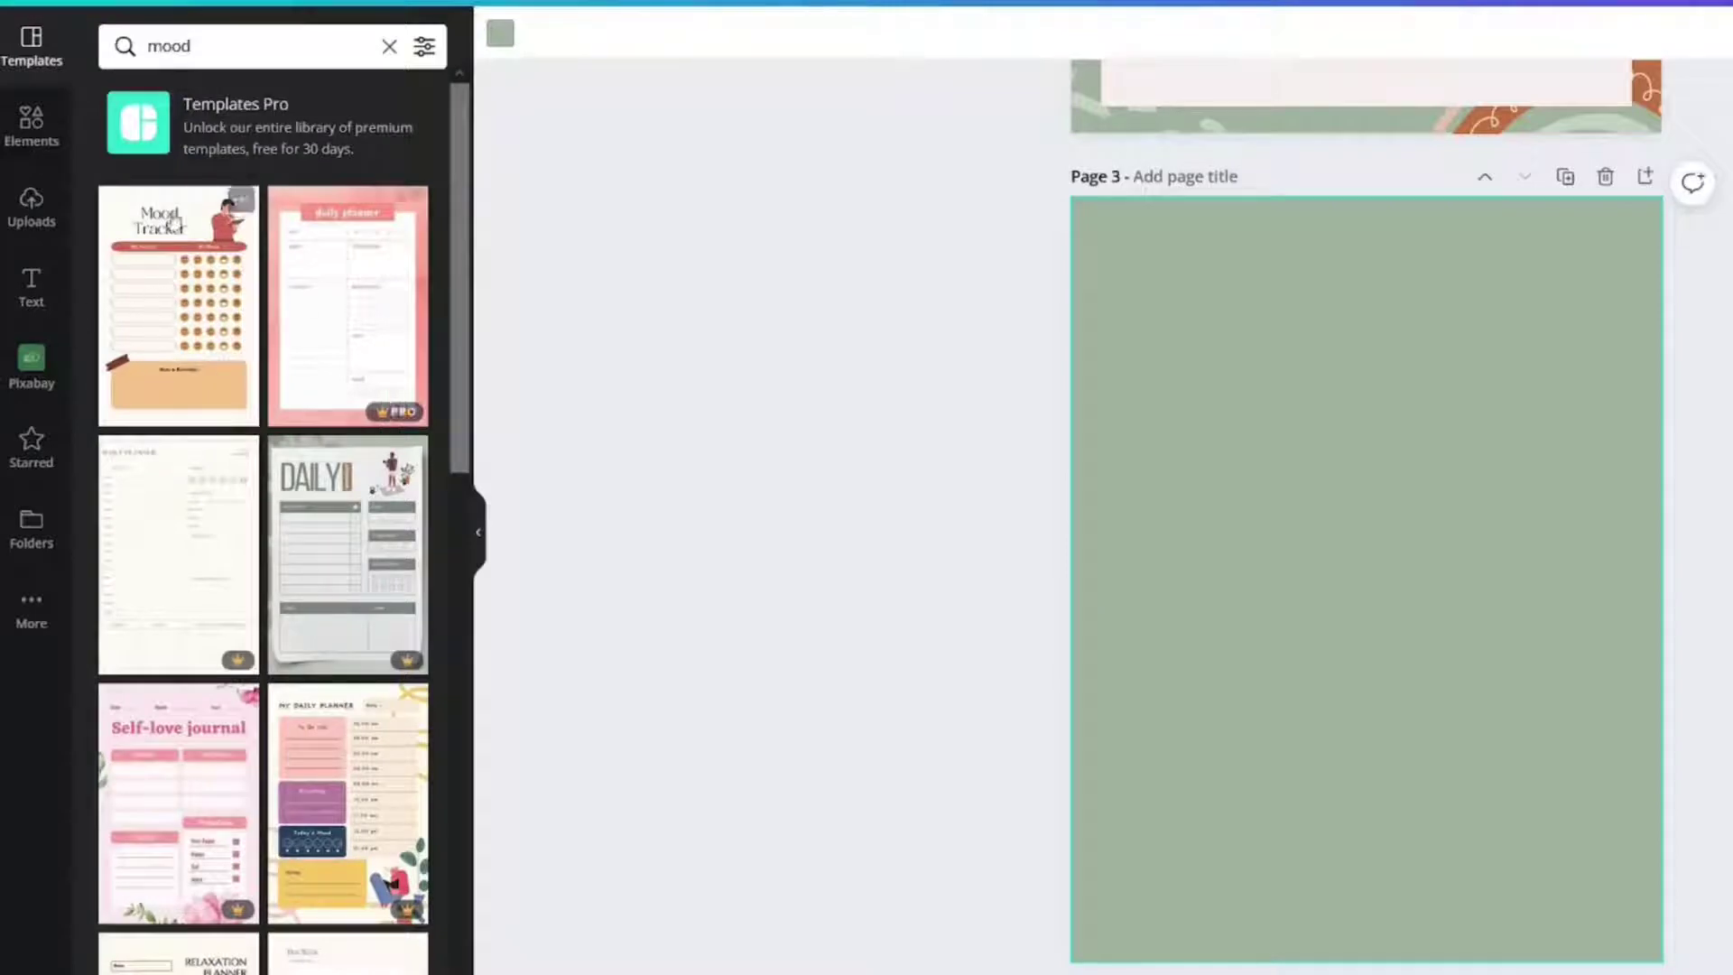
pyautogui.click(152, 279)
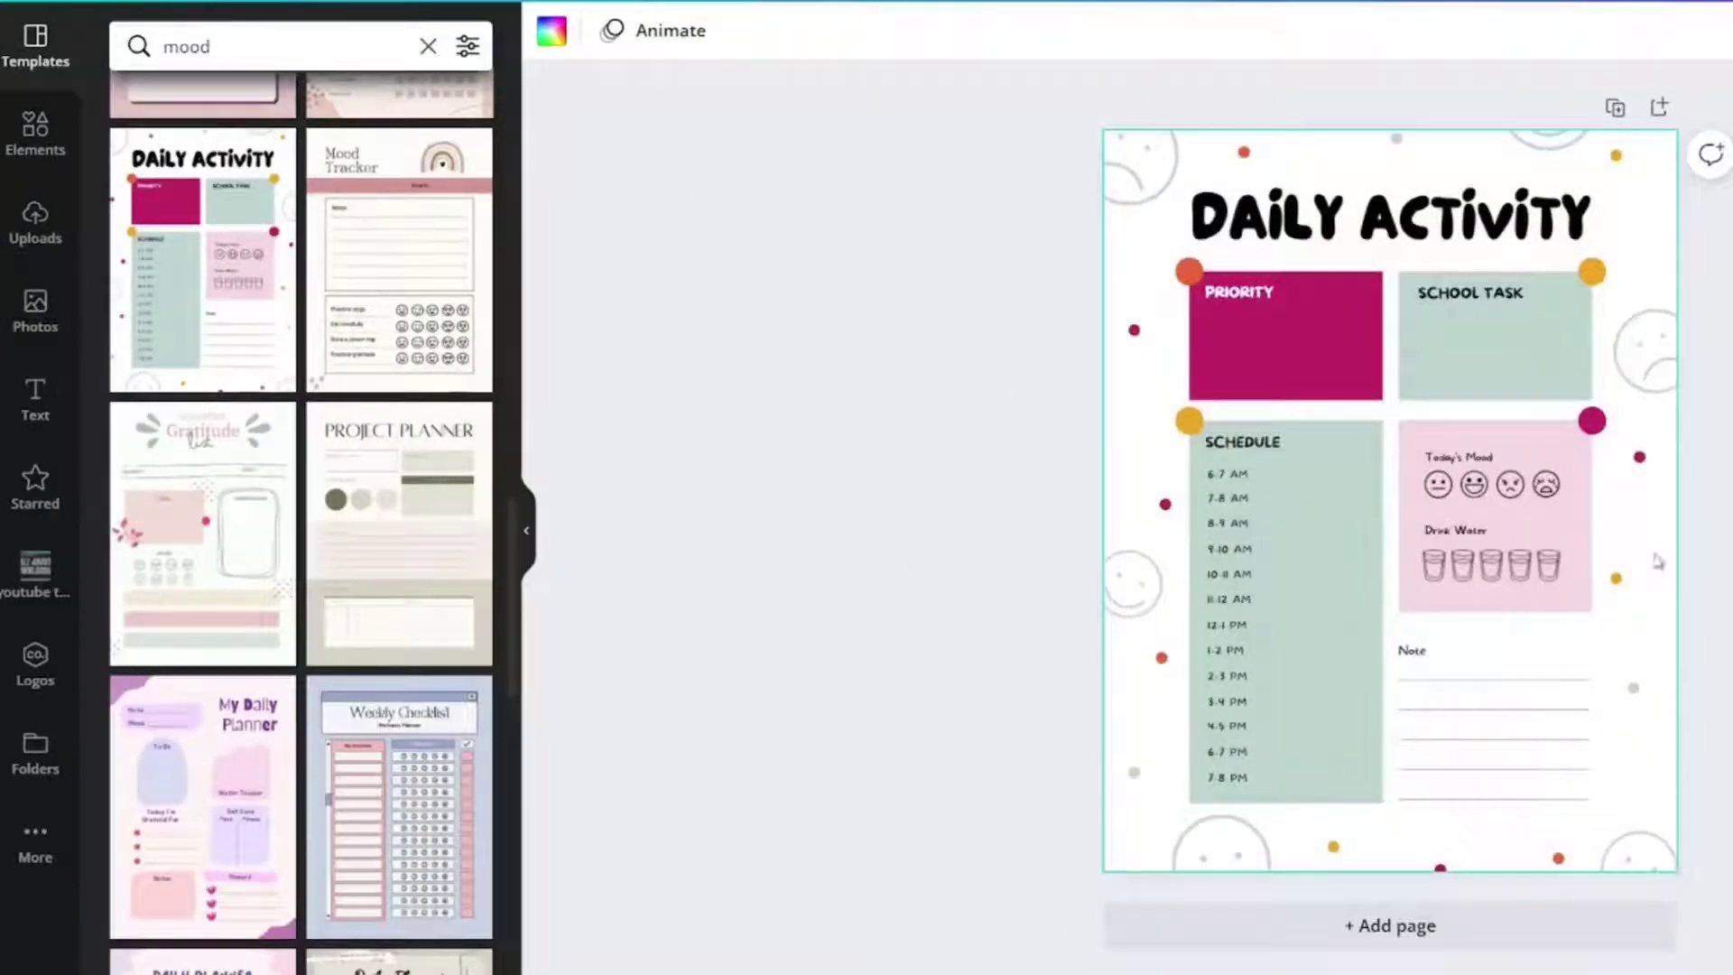
pyautogui.scroll(-5, 322, 690)
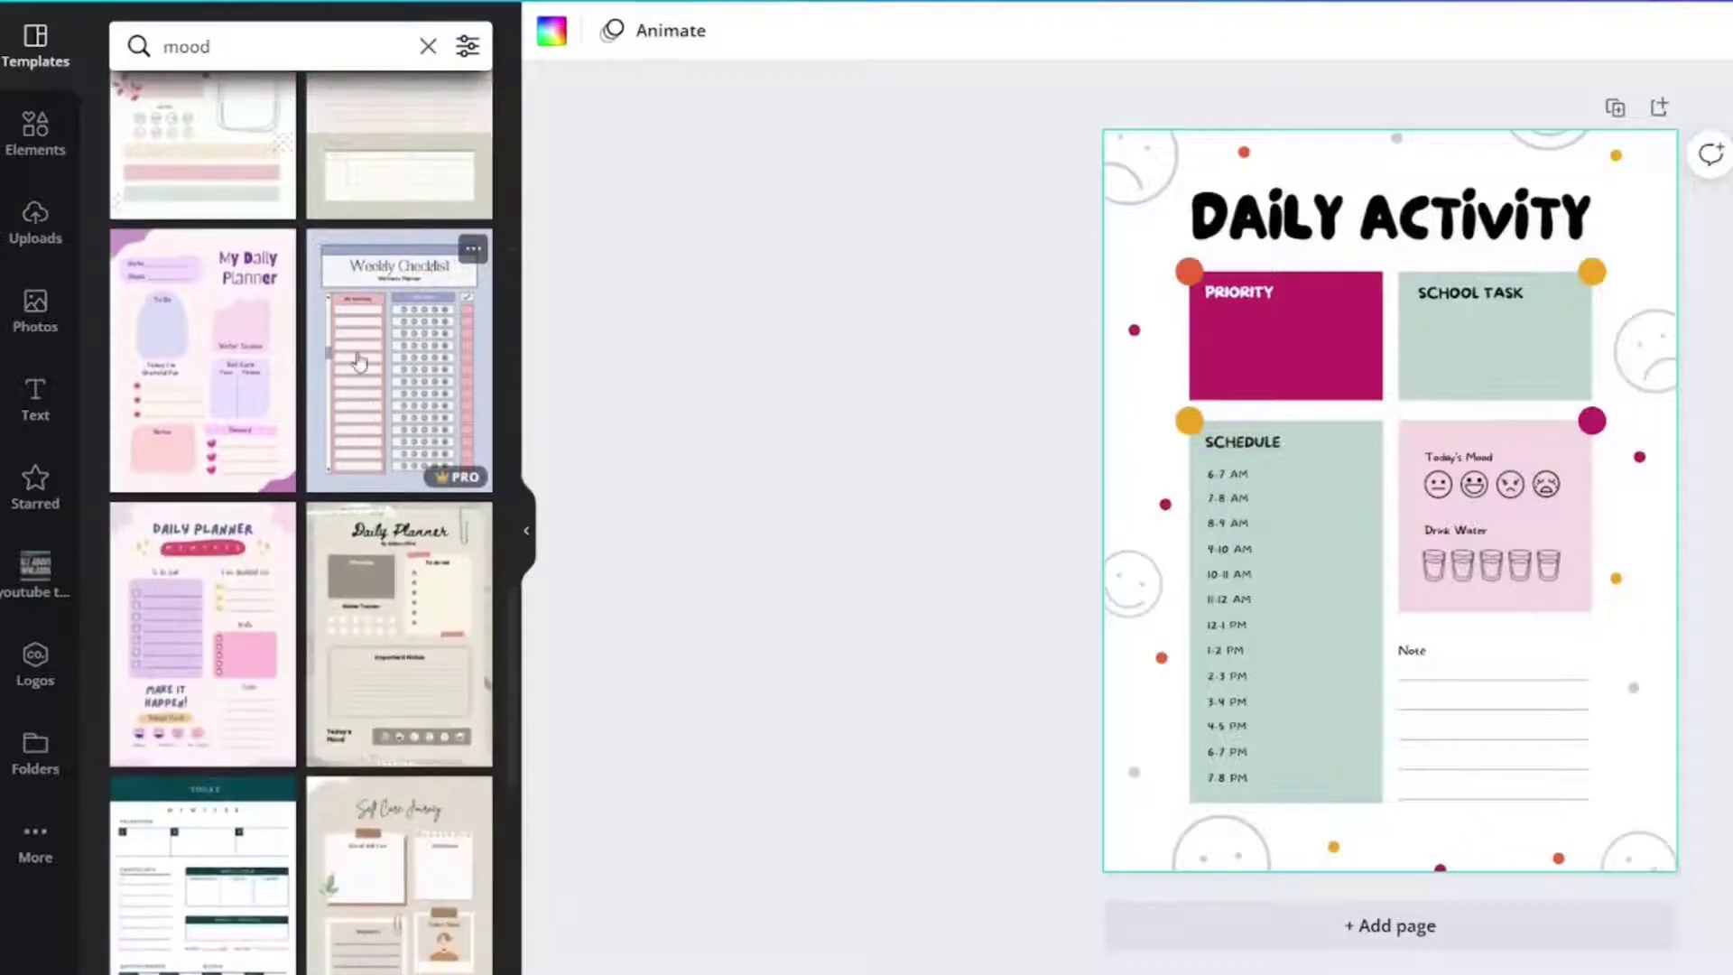
pyautogui.click(359, 361)
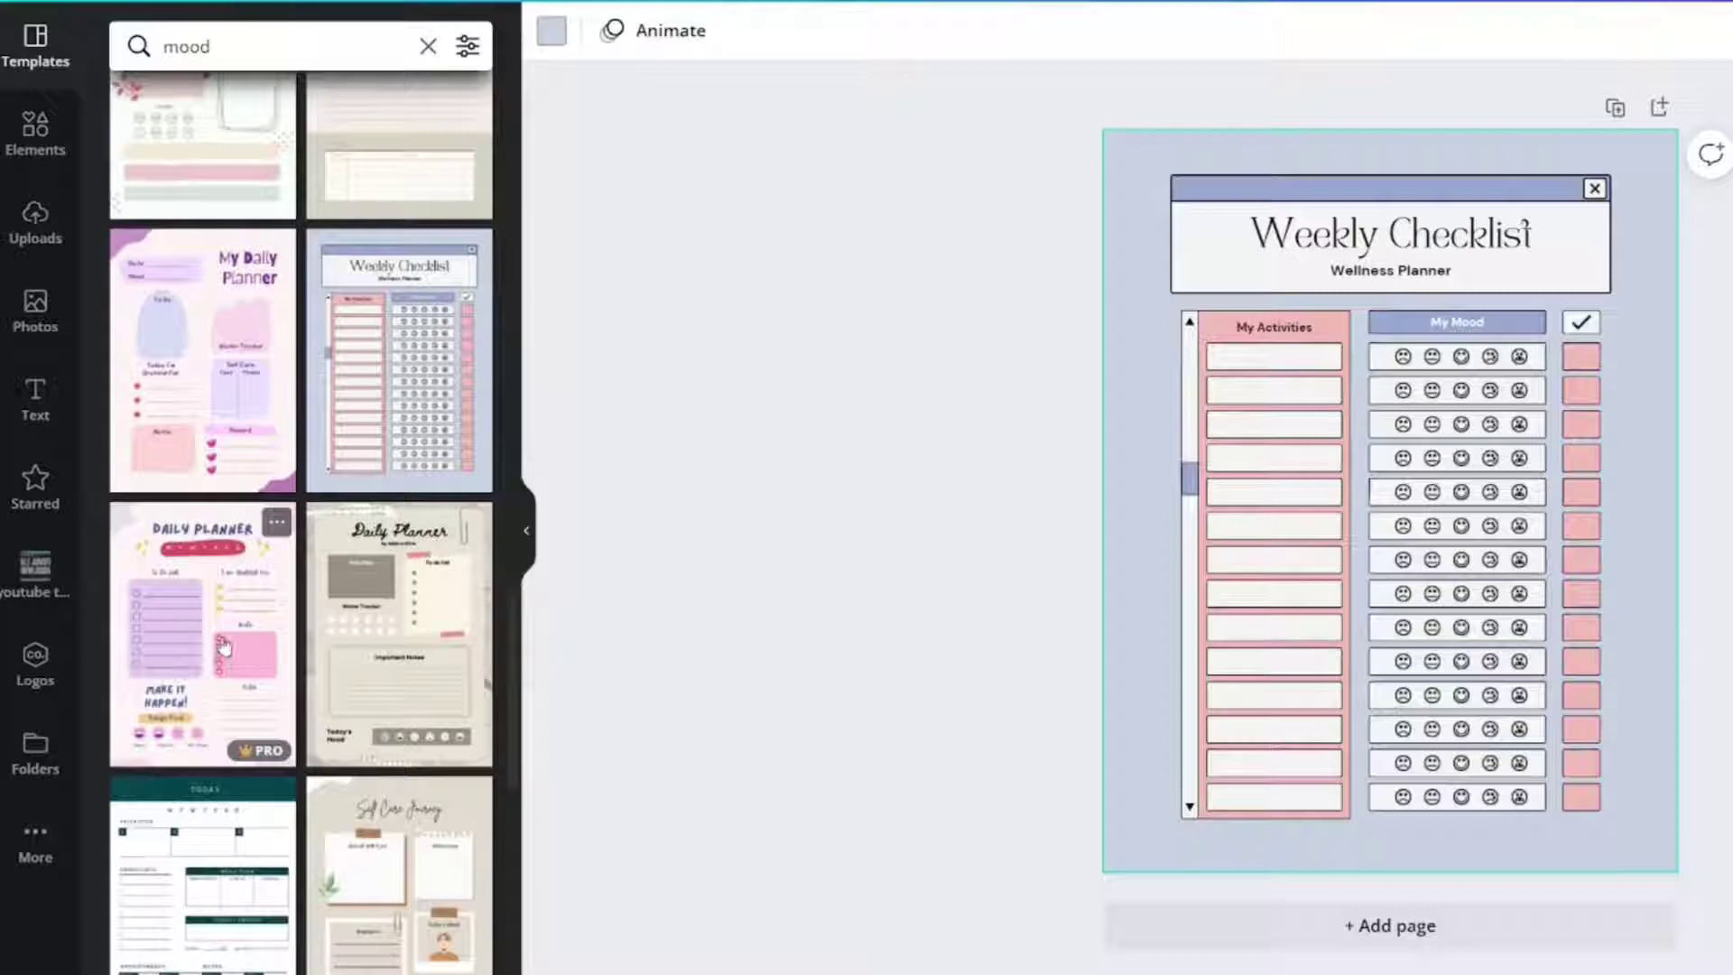
pyautogui.click(438, 646)
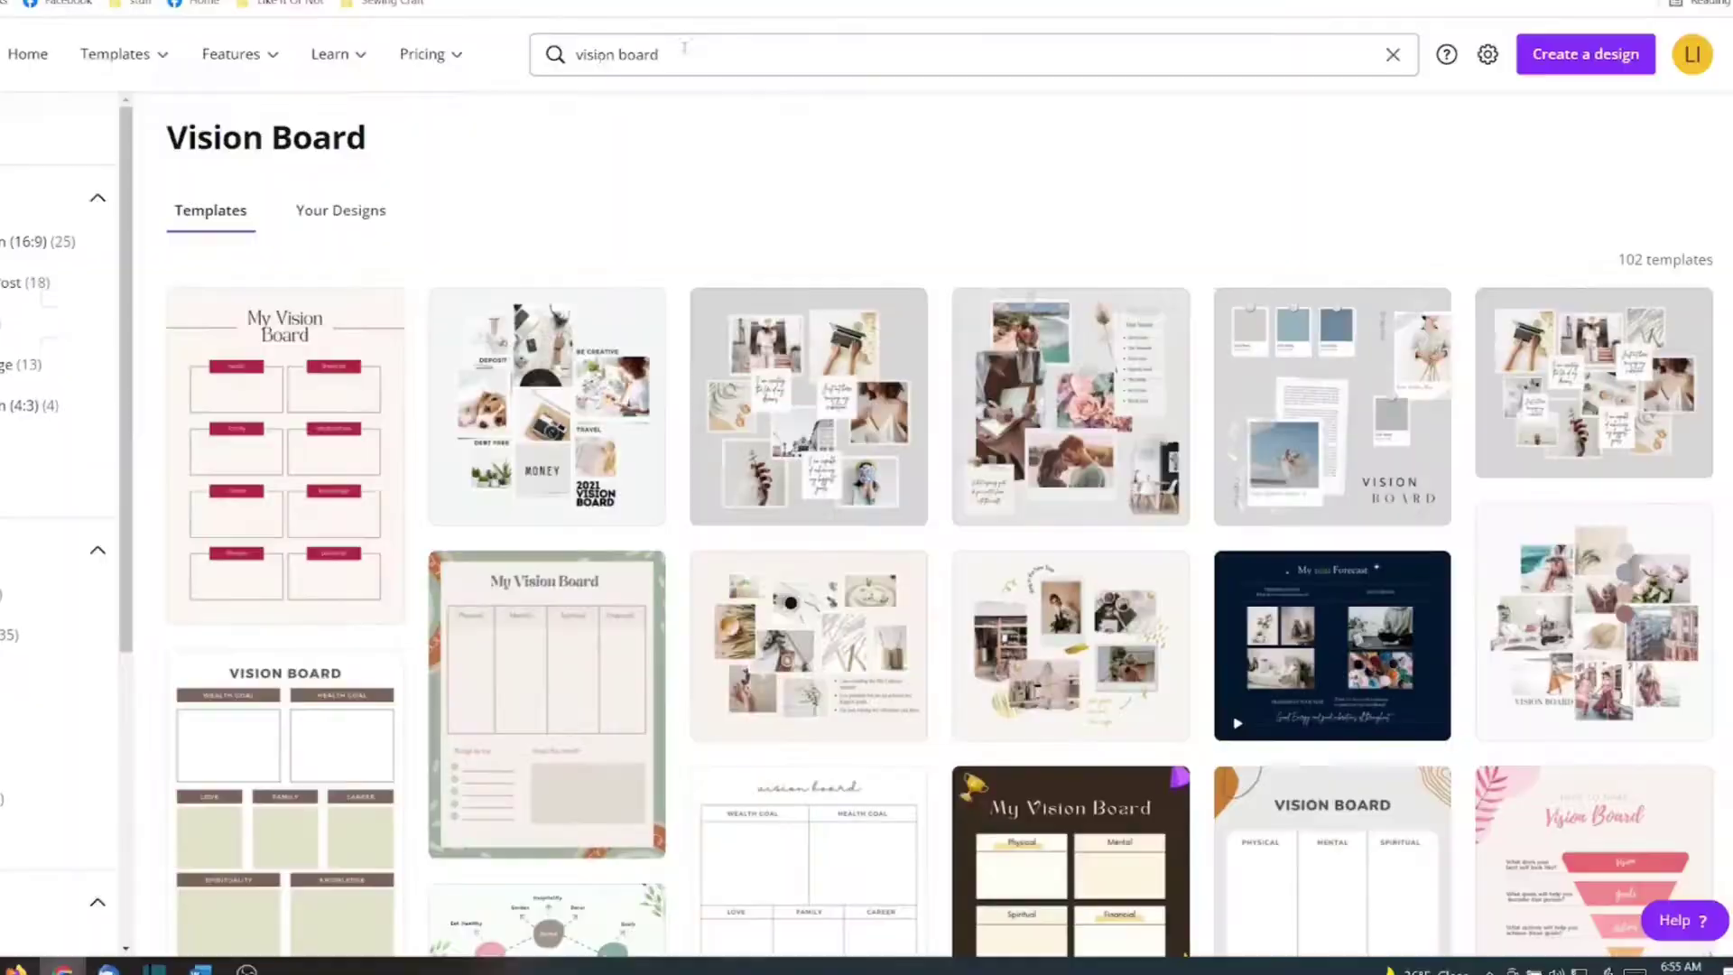
# Replace 'vision' with 'mood' in the search bar and browse the Mood Board templates
pyautogui.scroll(-7, 1424, 169)
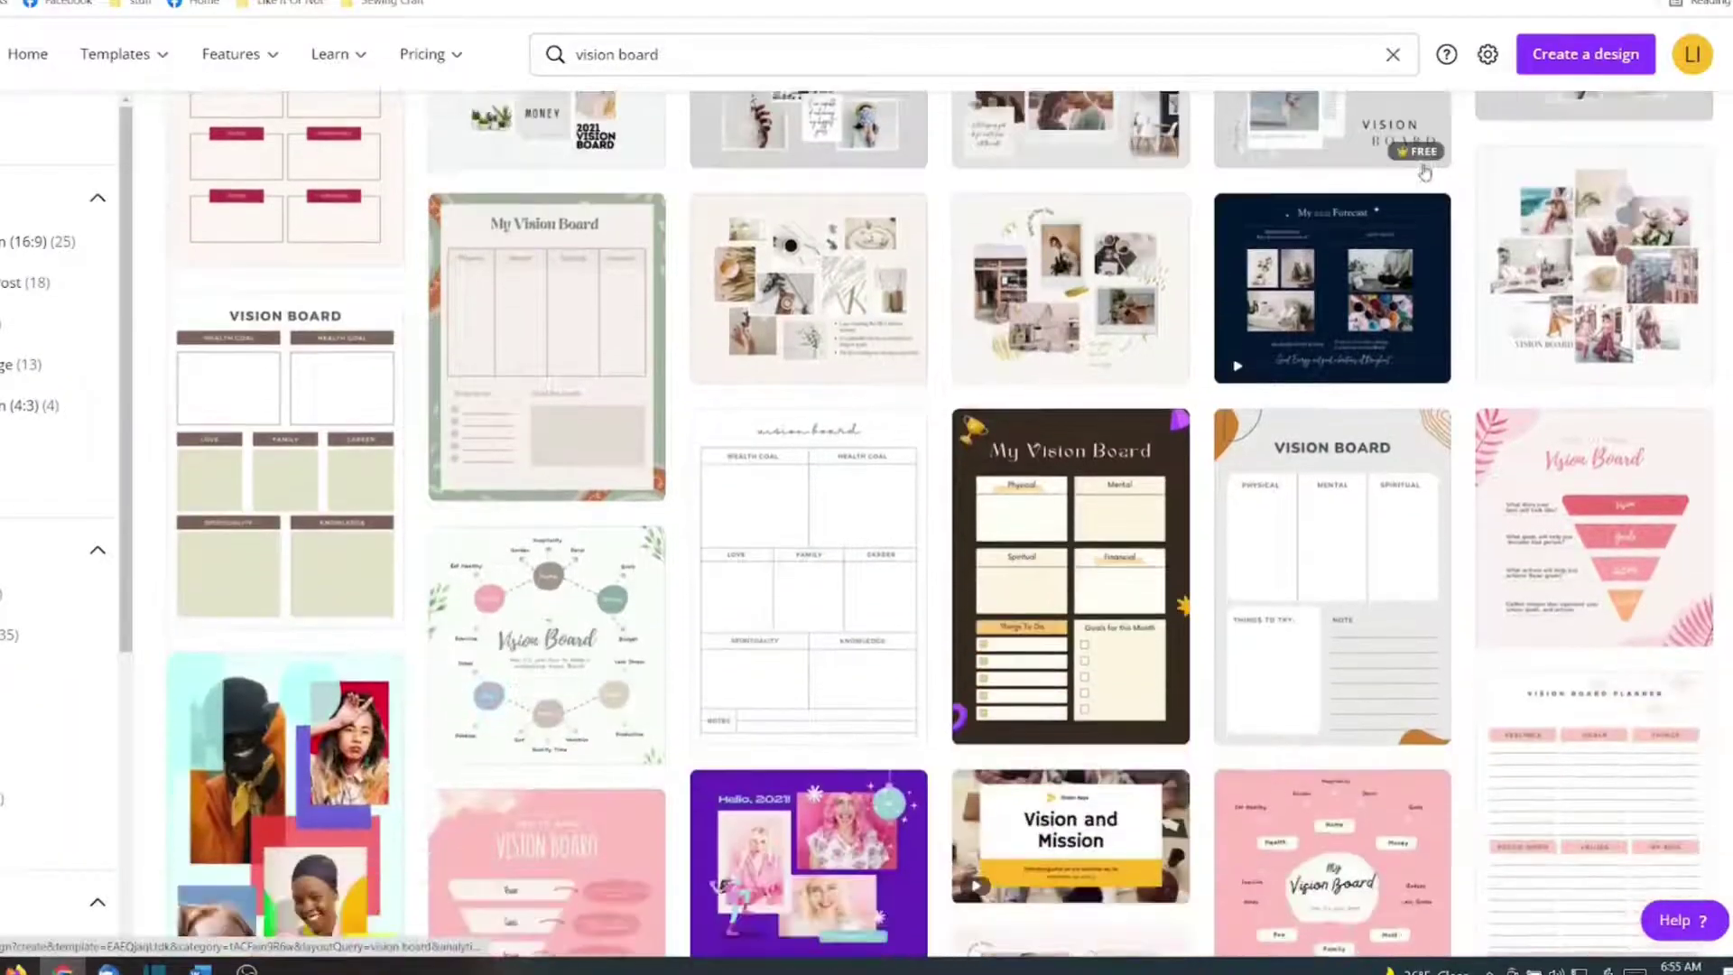
pyautogui.scroll(9, 993, 271)
pyautogui.doubleClick(596, 54)
pyautogui.write('mood')
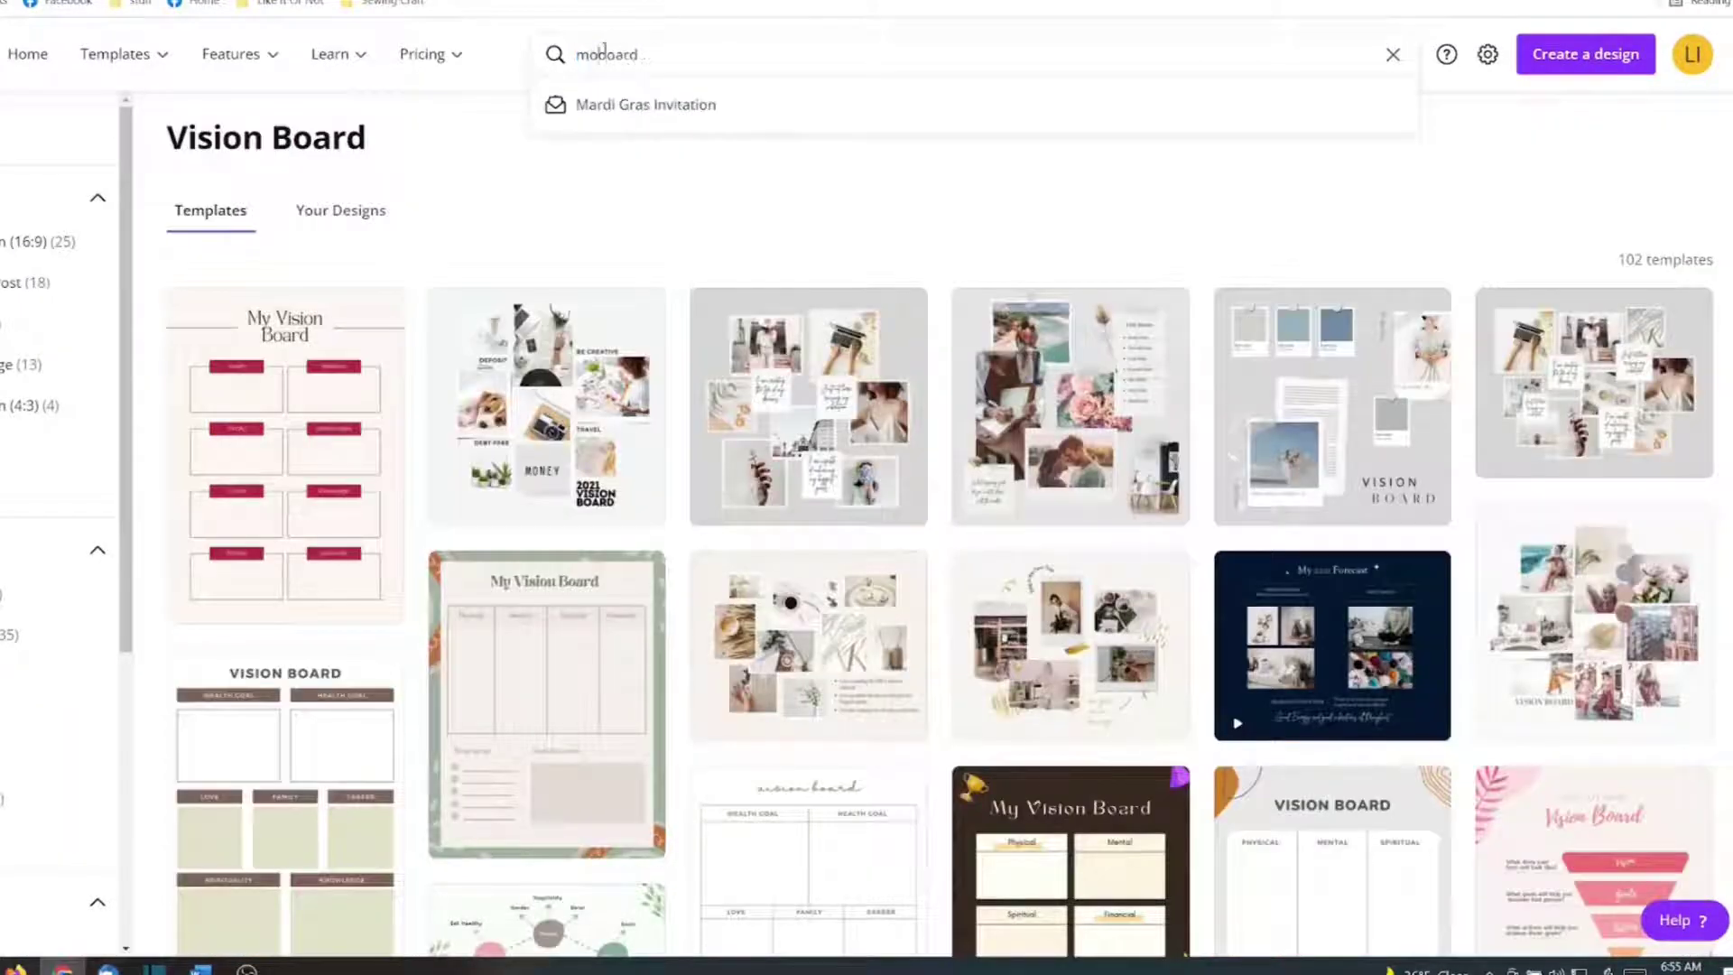
pyautogui.press('Return')
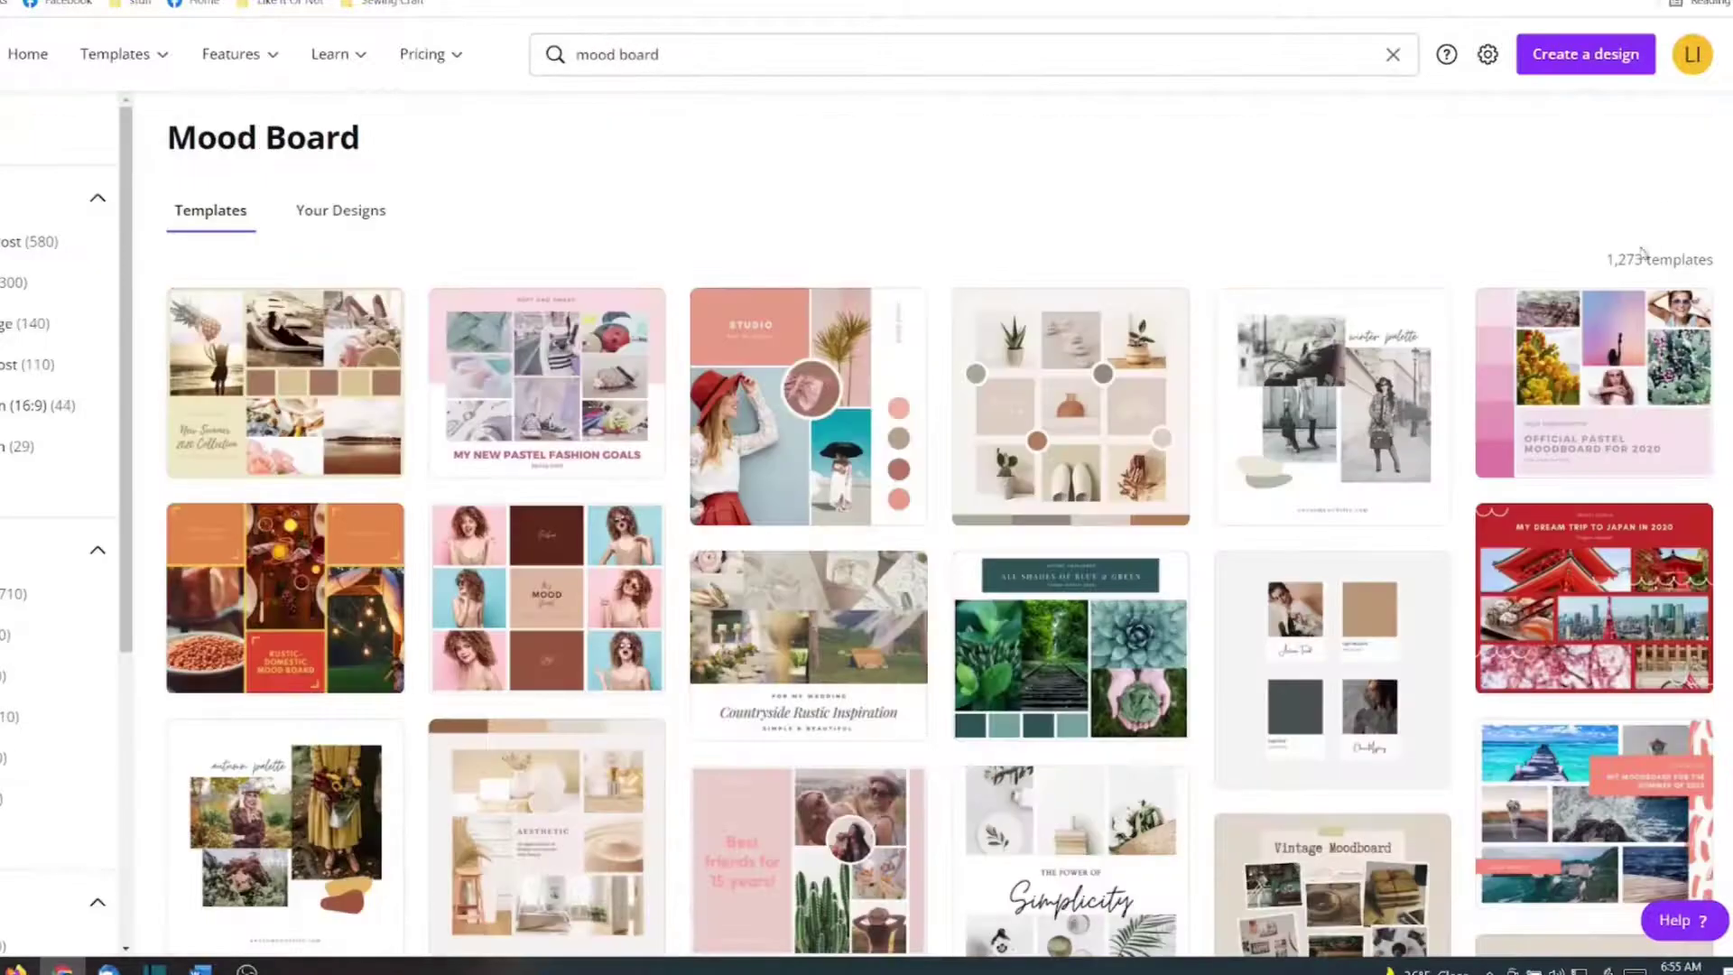
pyautogui.scroll(-6, 1110, 236)
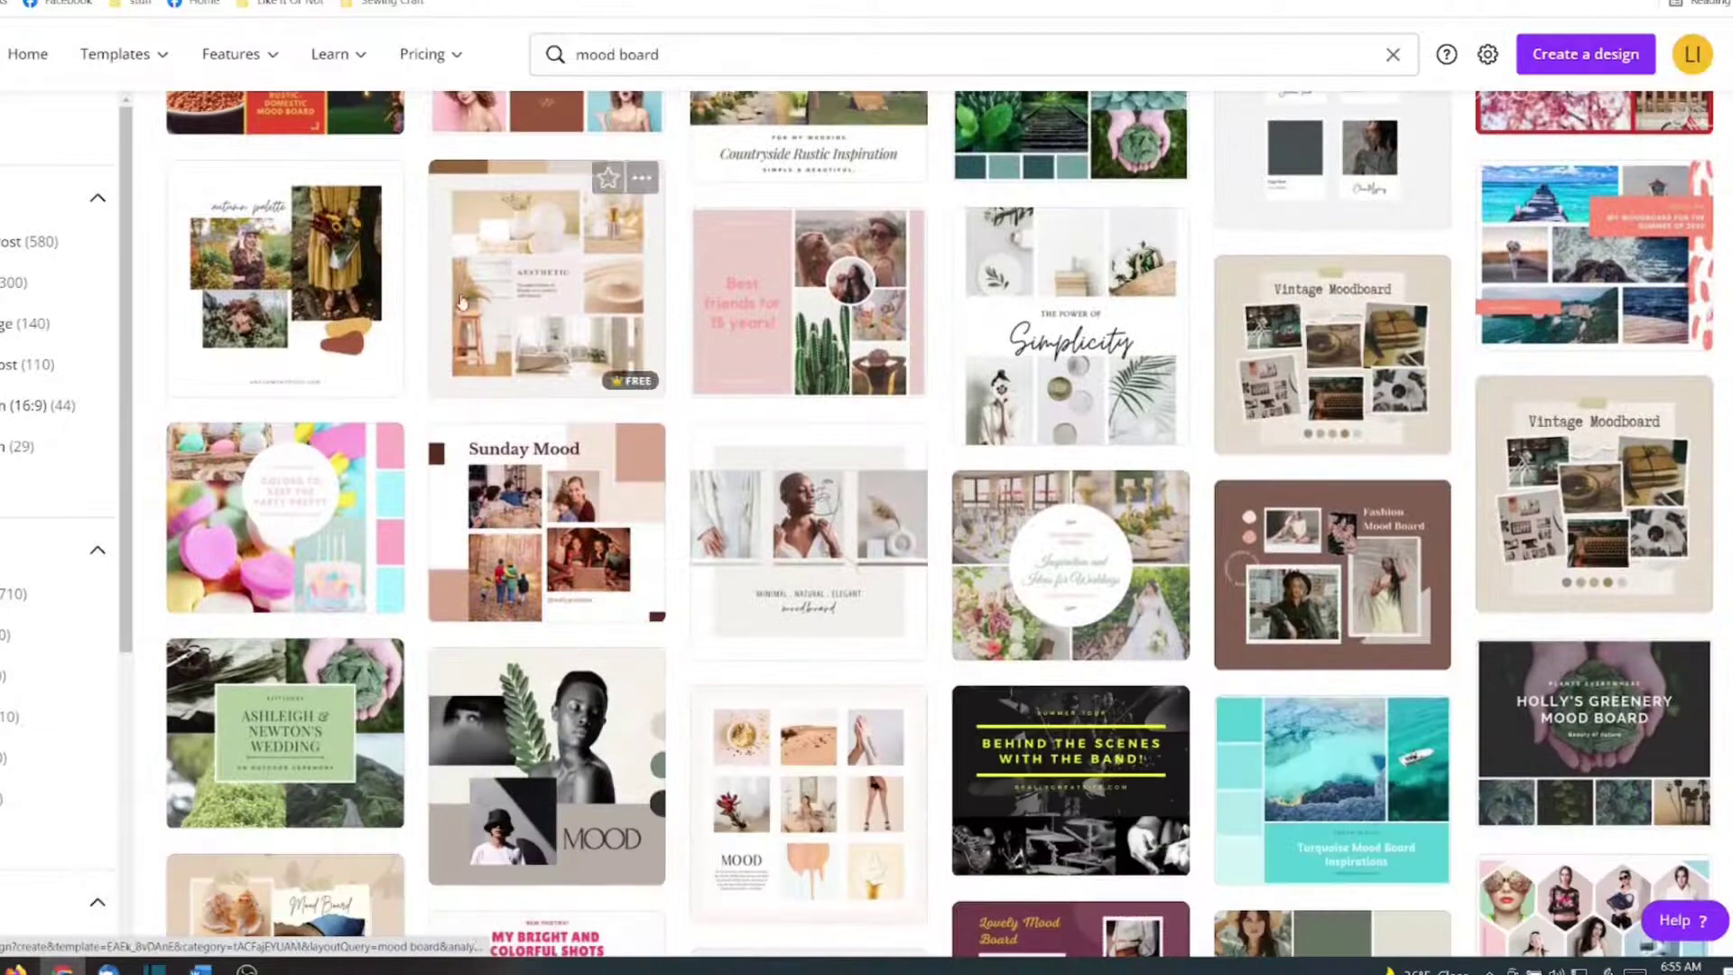
pyautogui.scroll(-5, 573, 340)
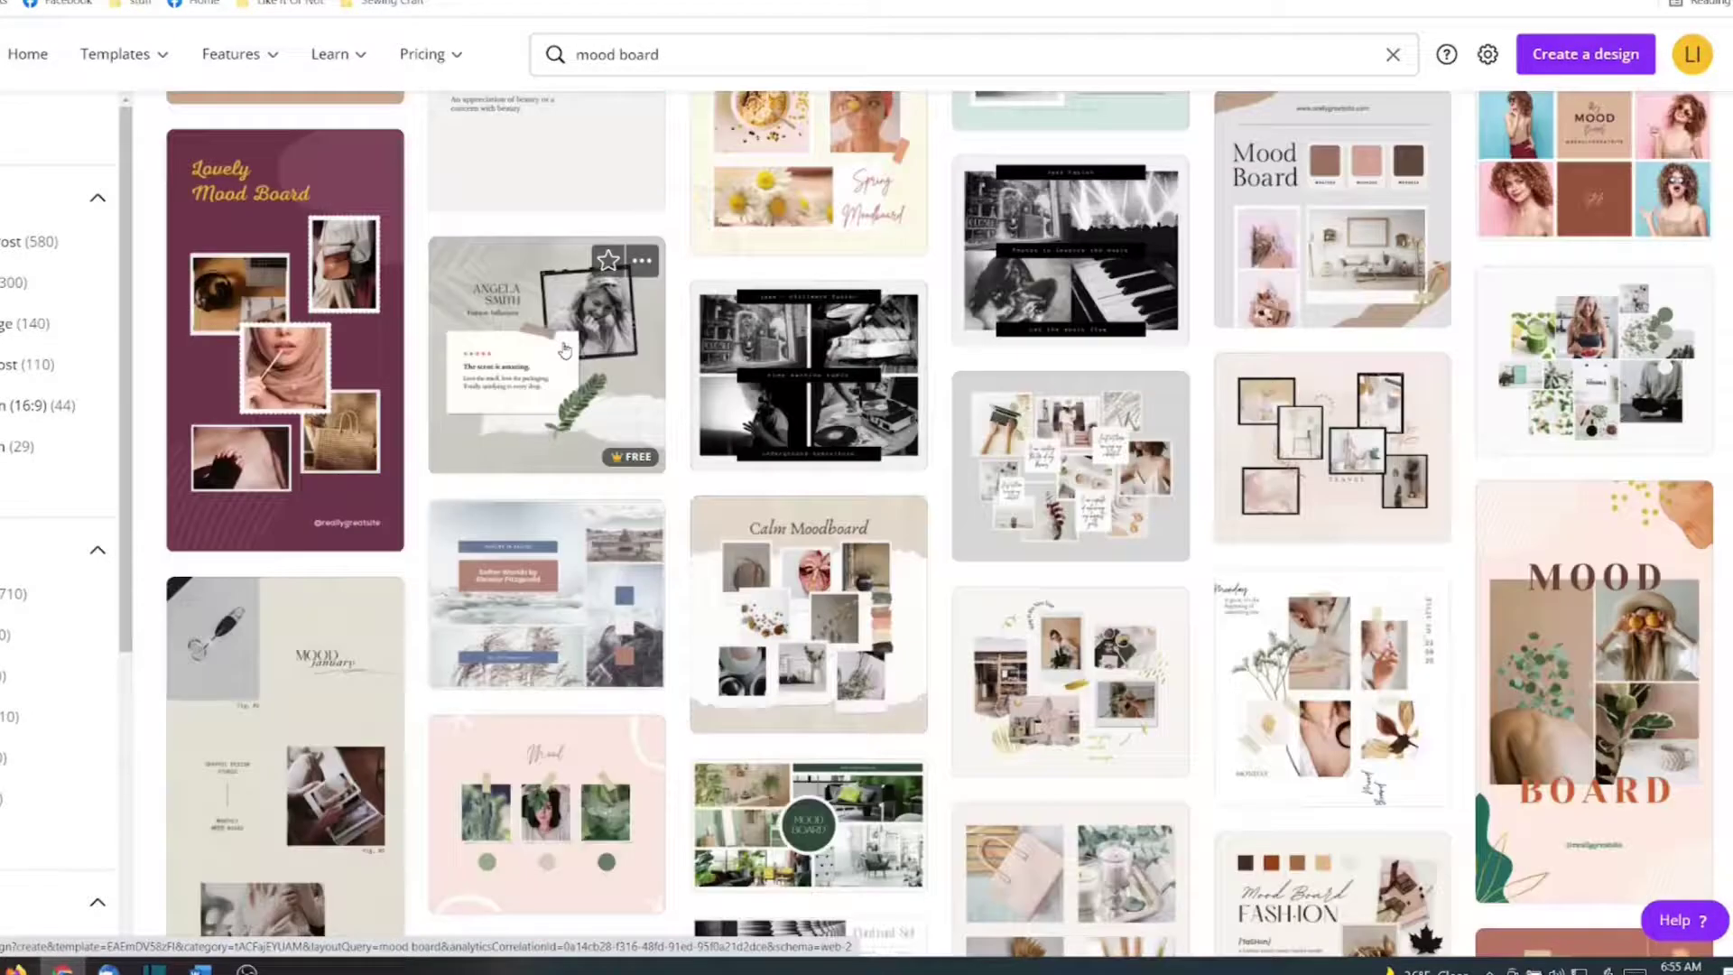
pyautogui.scroll(-3, 584, 342)
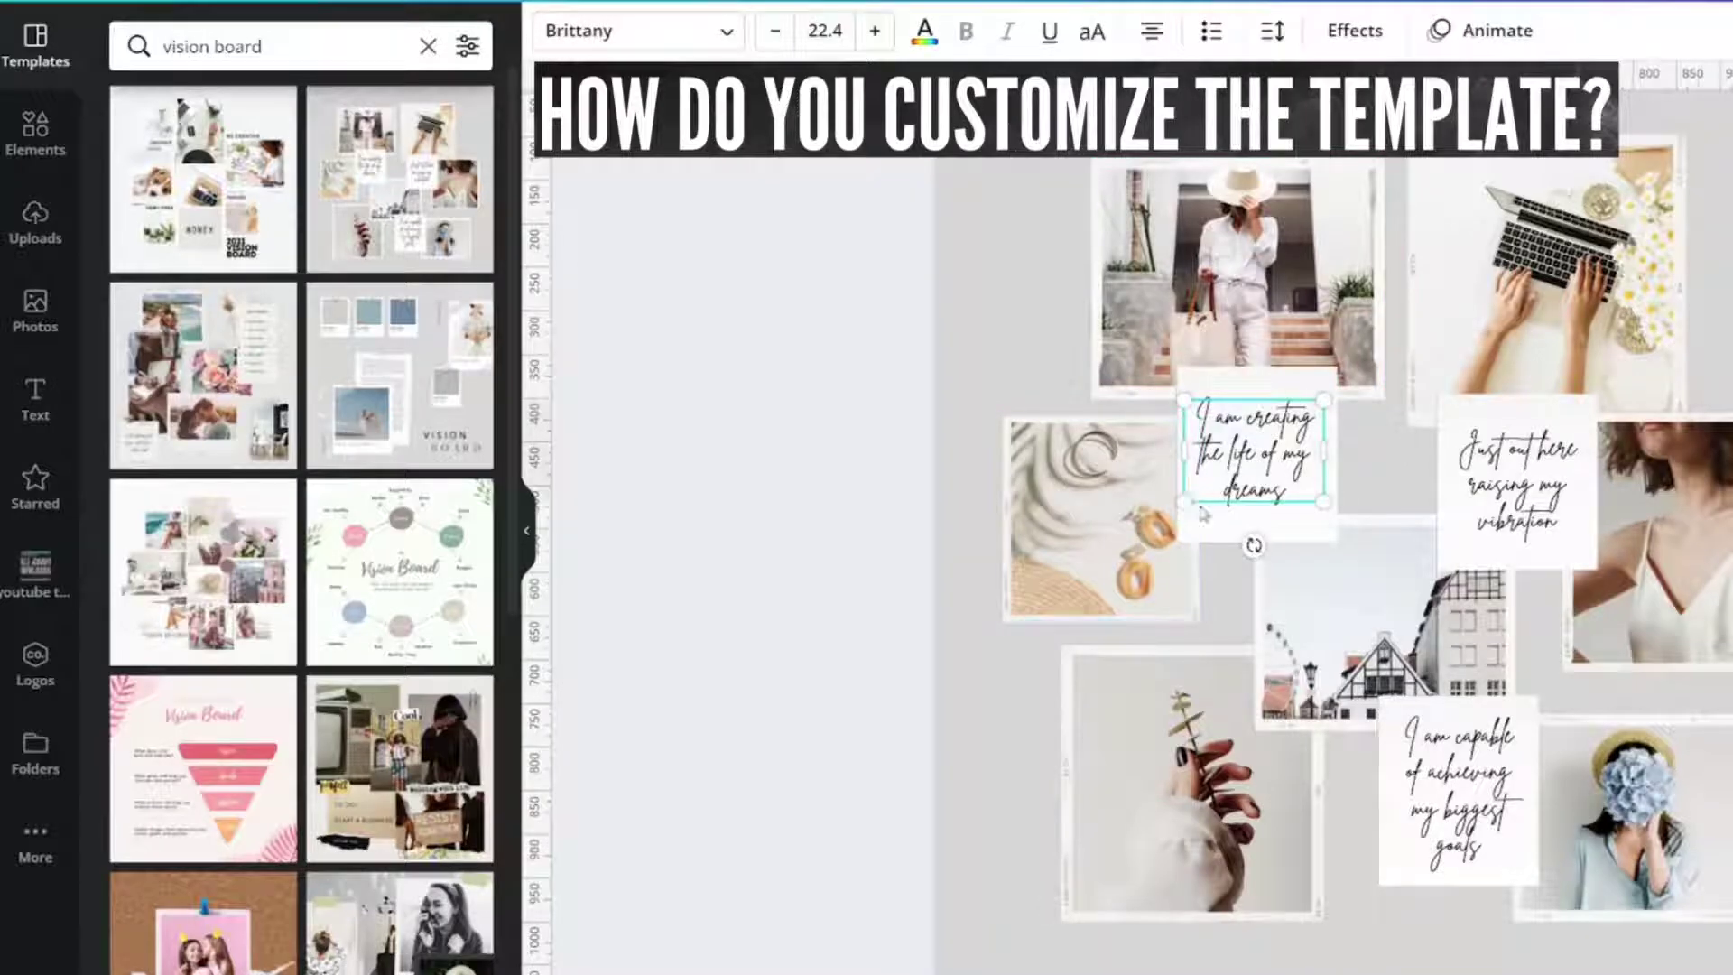
# Switch the affirmation captions from Brittany script to the Anton font
pyautogui.click(737, 33)
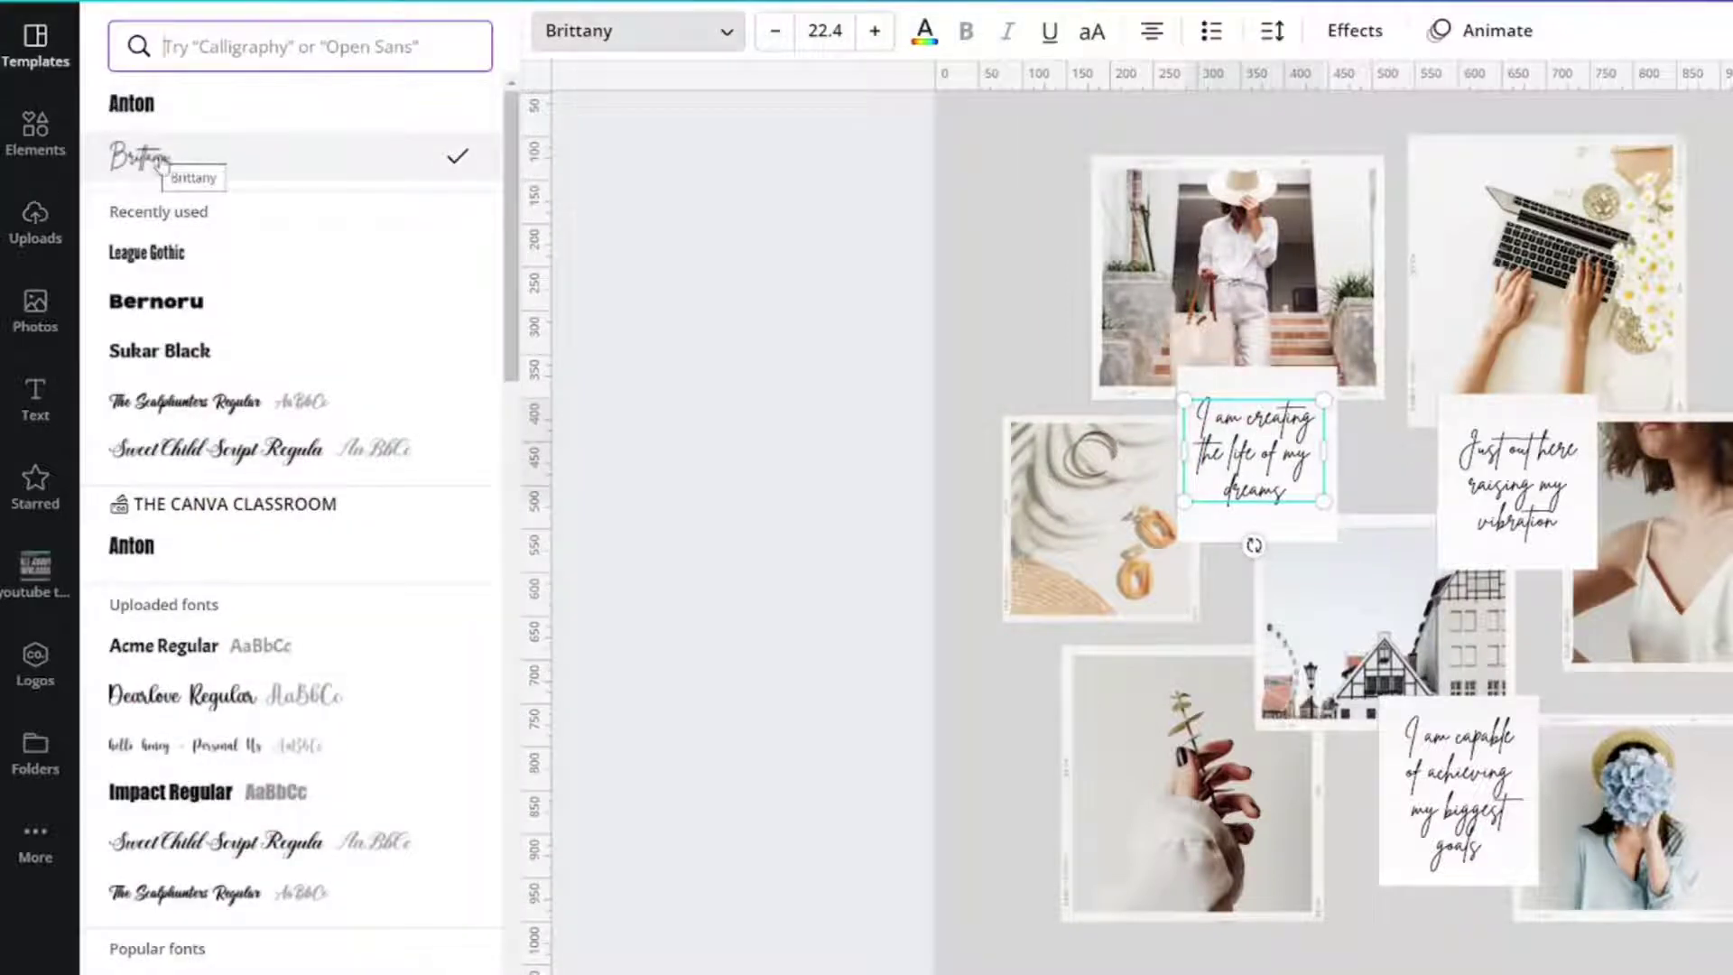
pyautogui.click(174, 116)
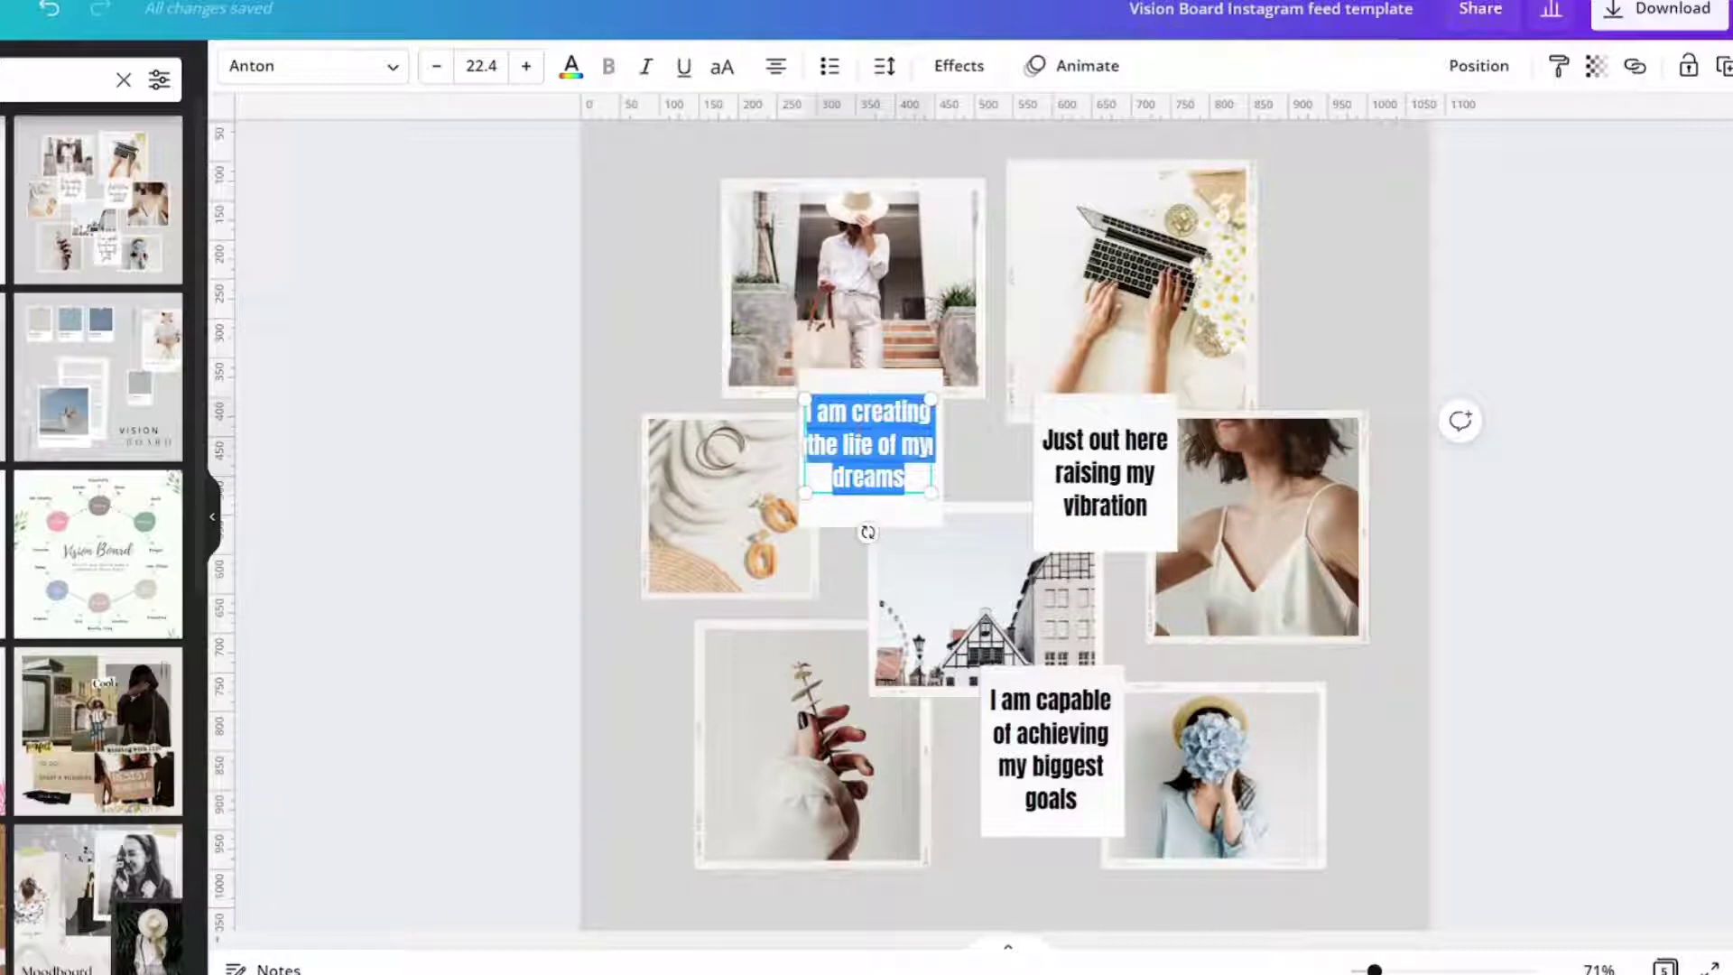
# Write 'LIVE HEALTHIER & HAPPIER THROUGH 2022' and 'IMPROVING MY YOUTUBE CHANNEL' into the first two captions
pyautogui.write('LIVE HEA')
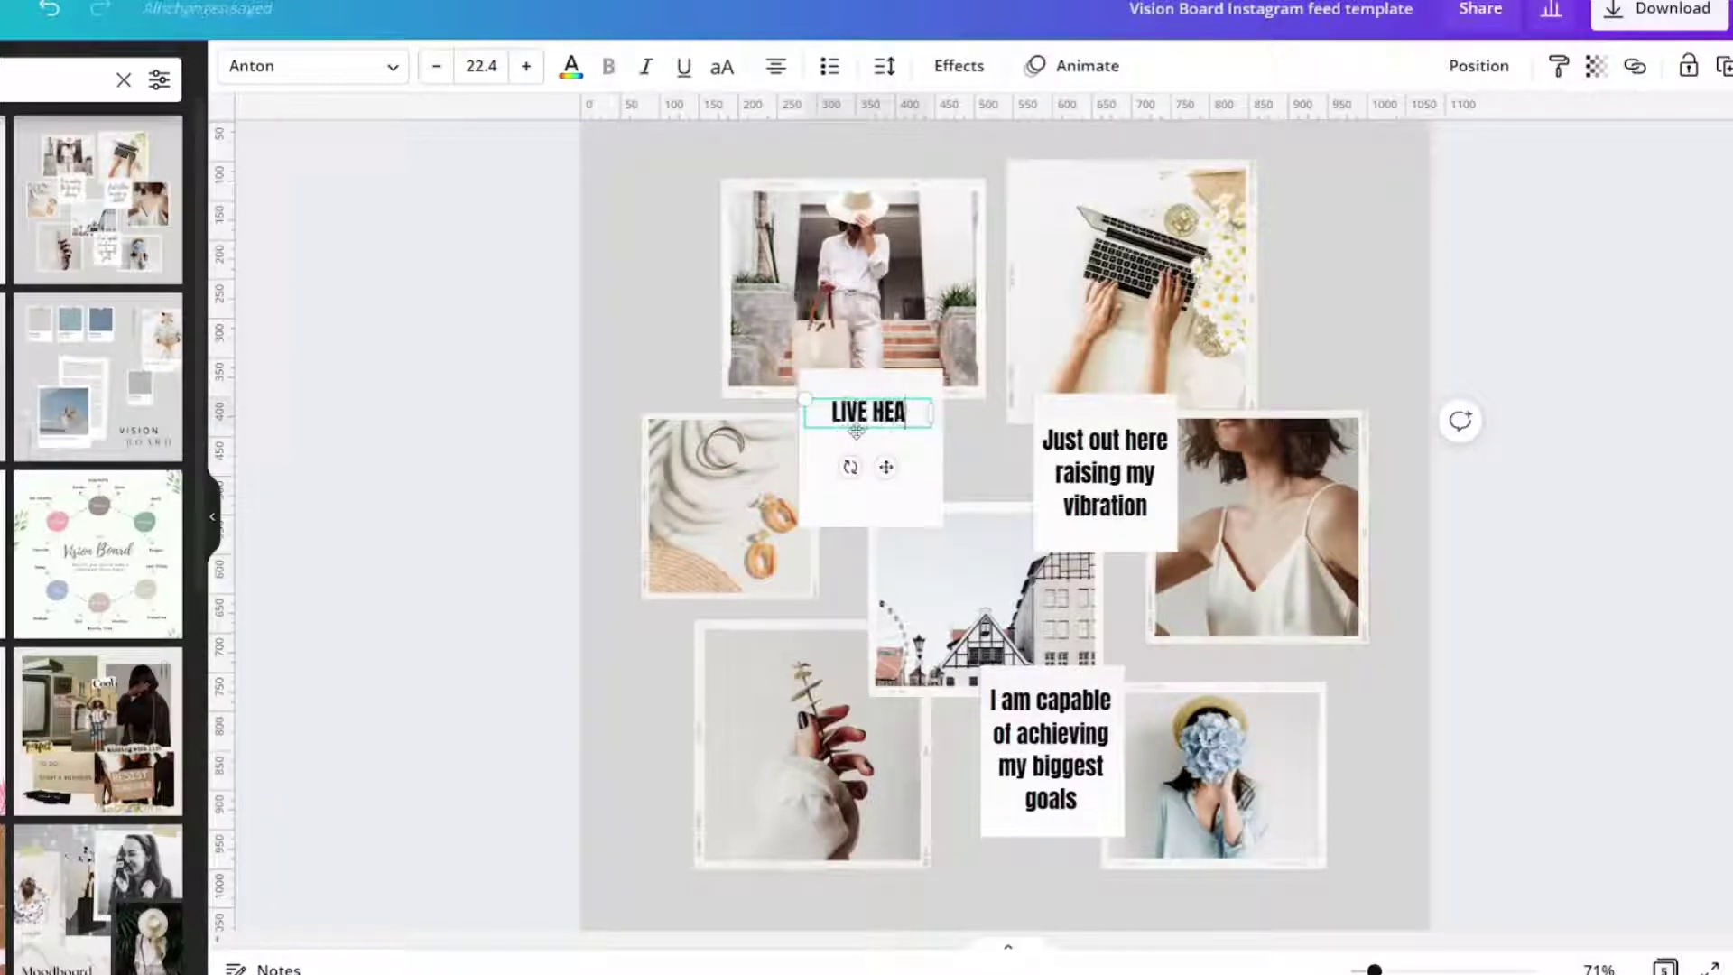
pyautogui.write('LTHIER & HAPPIER')
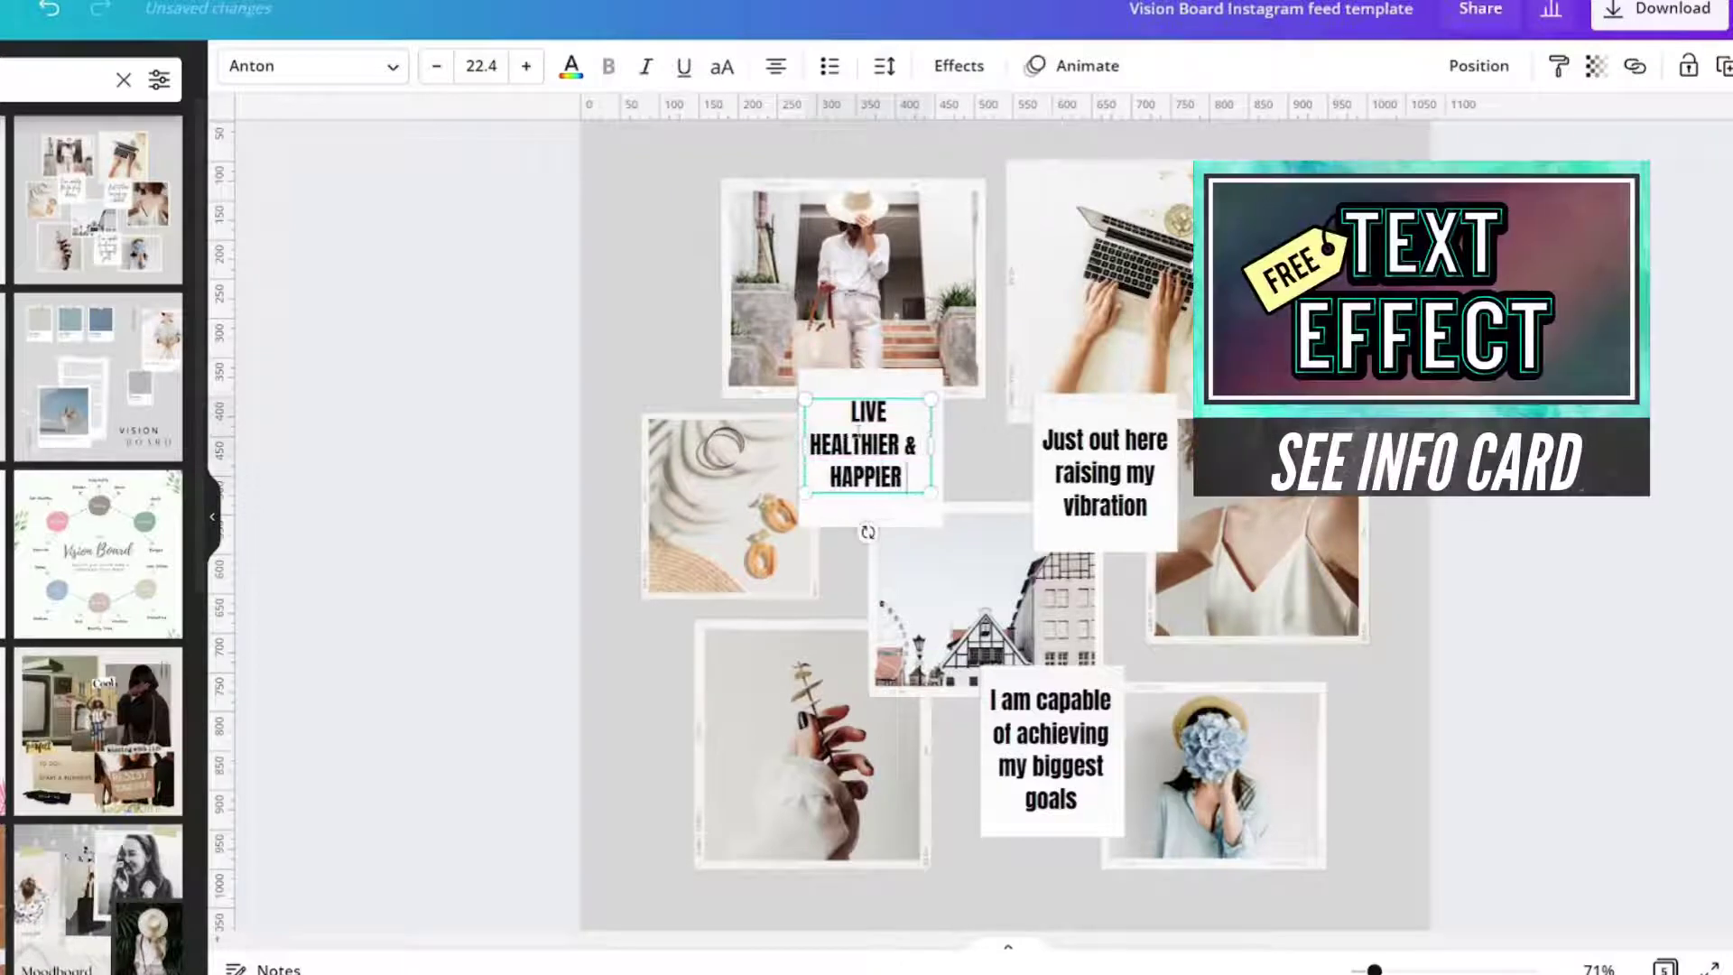
pyautogui.write(' THROUGH 2022')
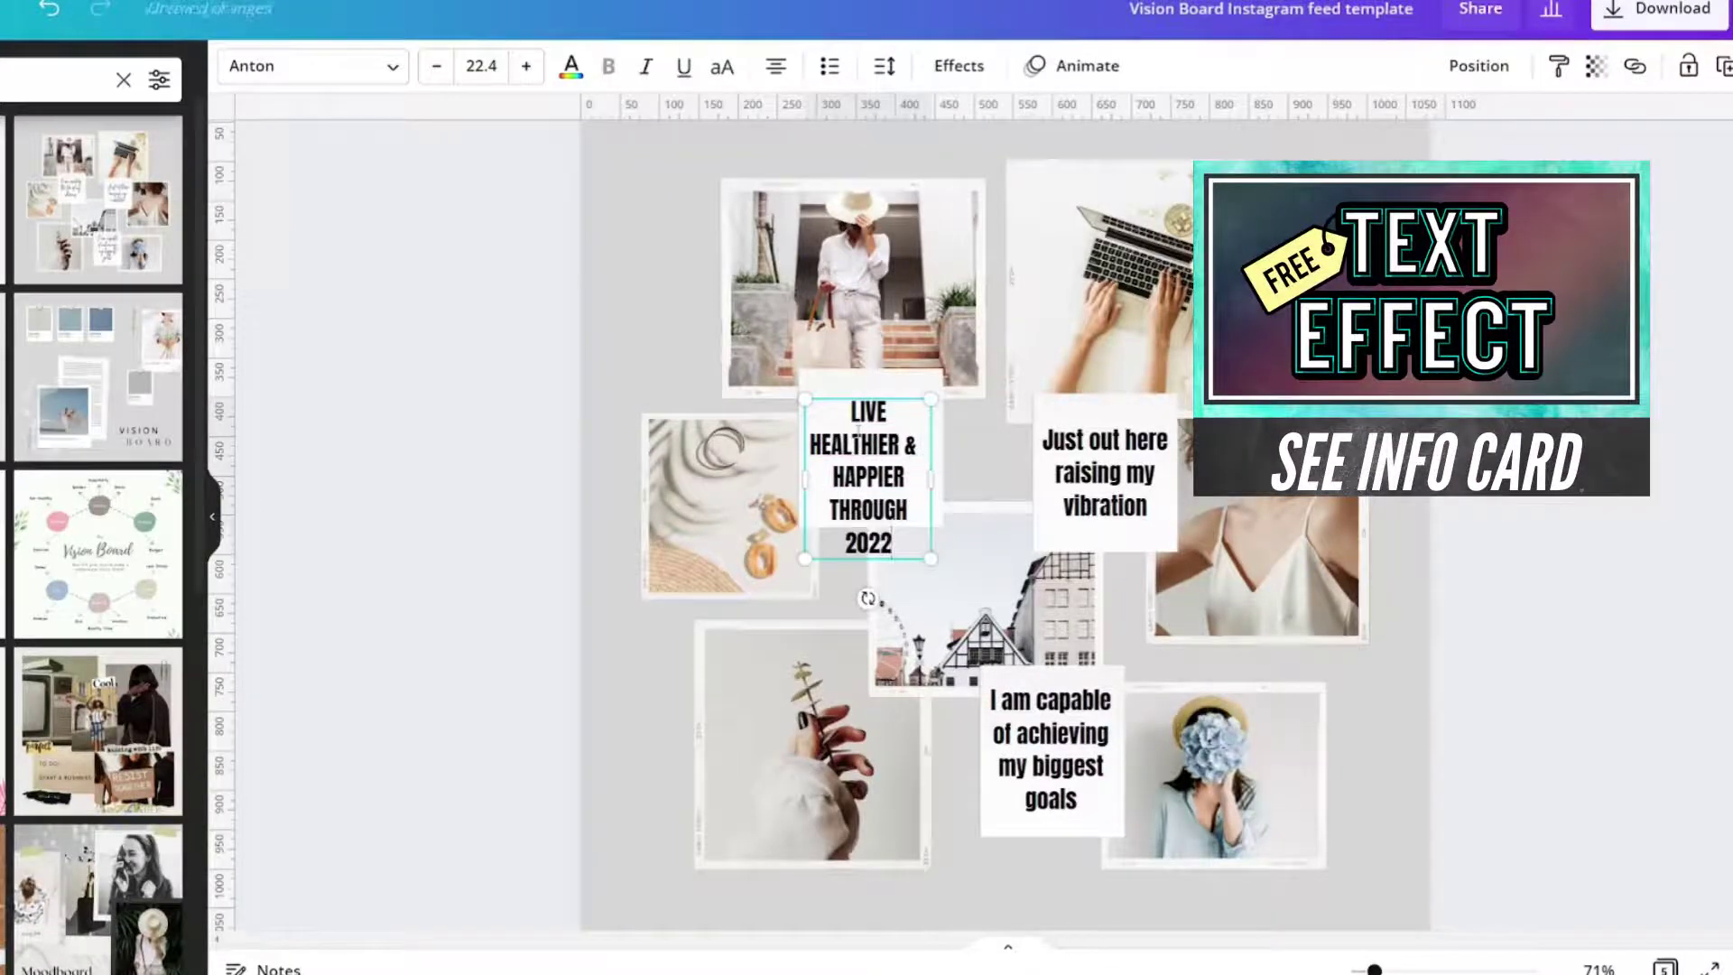
pyautogui.doubleClick(1105, 472)
pyautogui.press('BackSpace')
pyautogui.write('IMPRO')
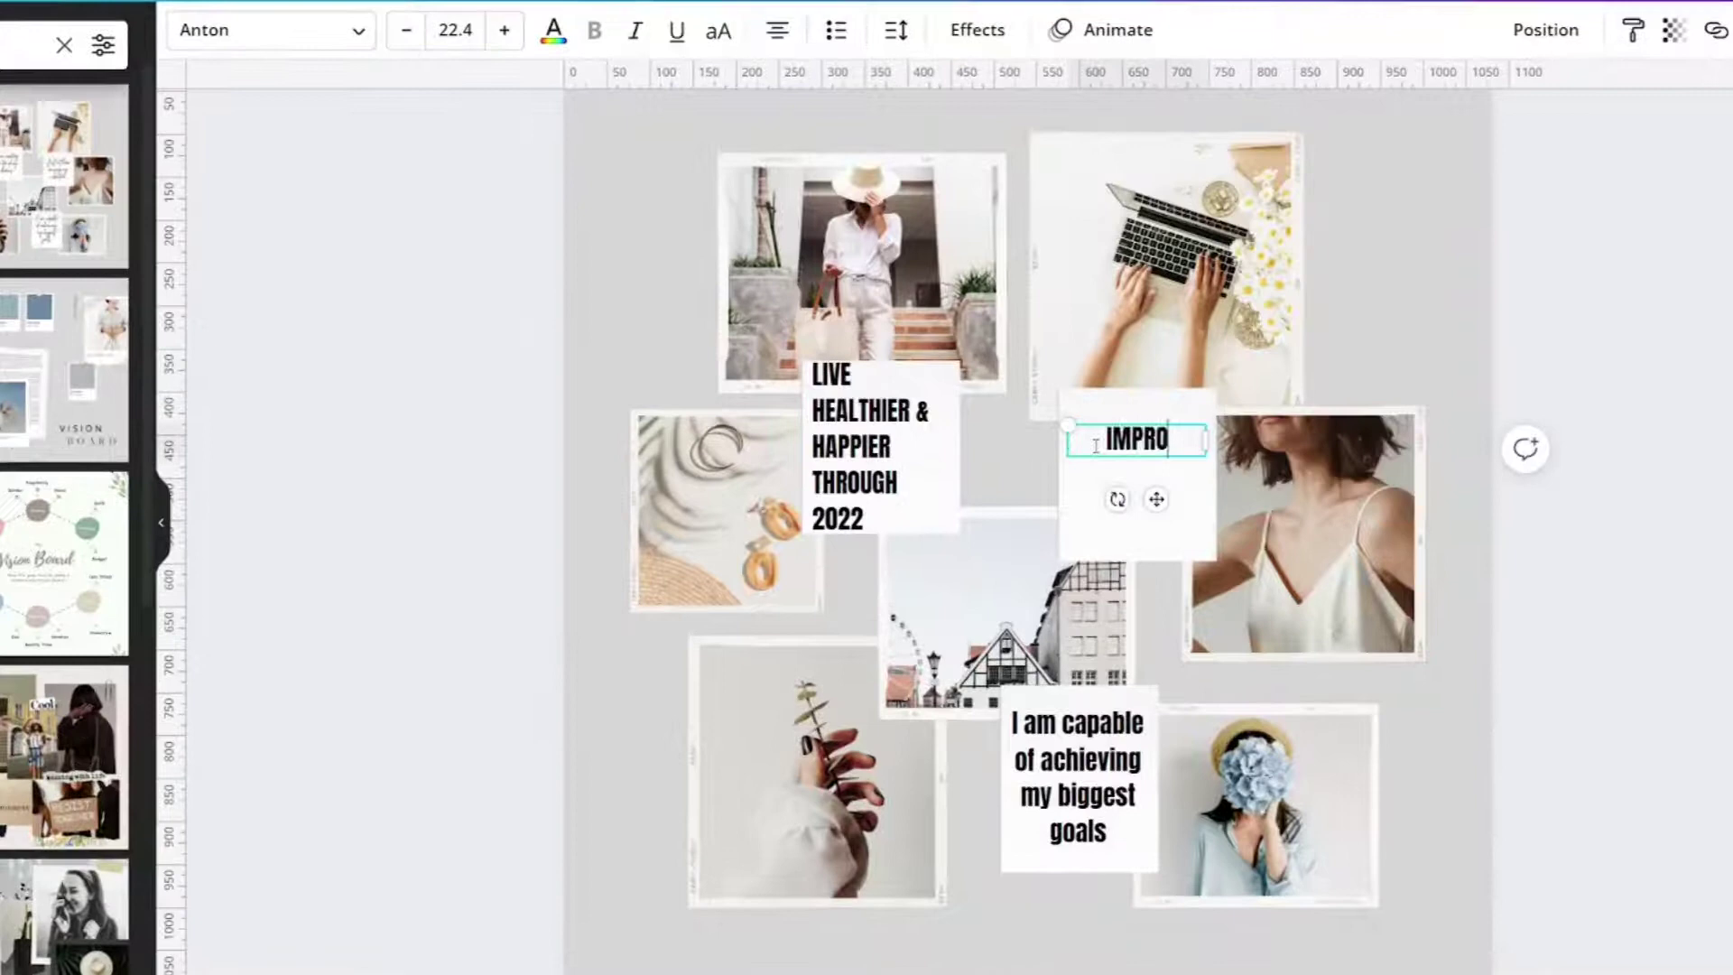
pyautogui.write('VING MY')
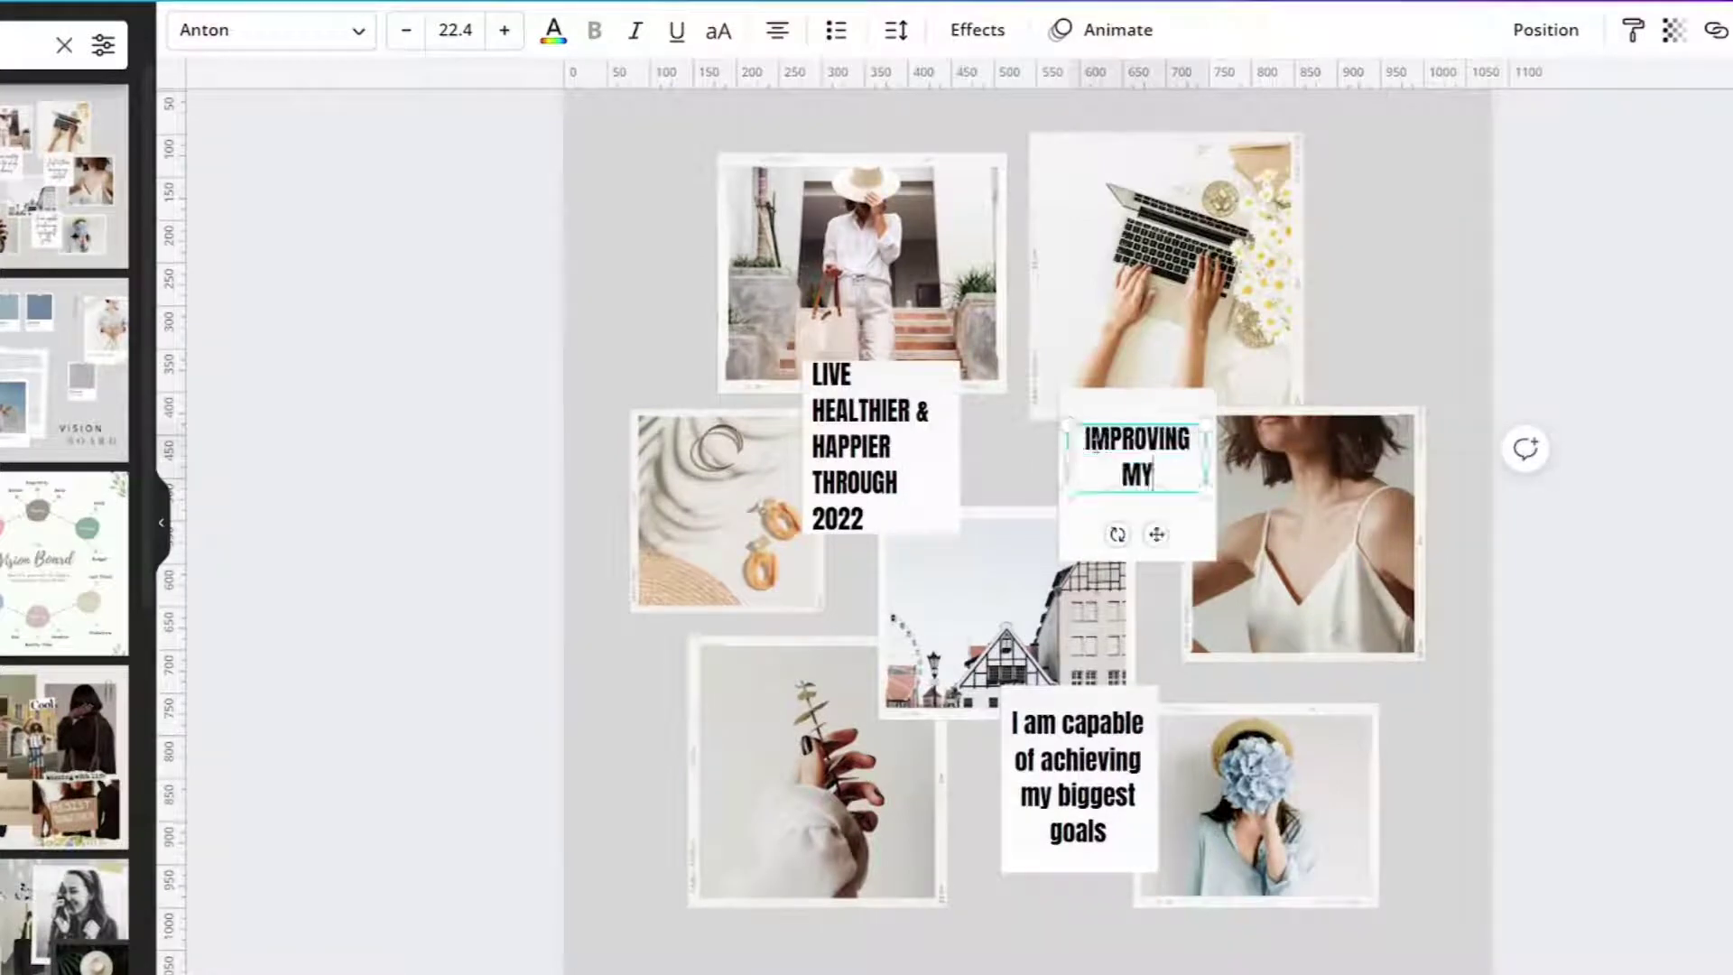
pyautogui.write(' YOUTUBE CHANNEL')
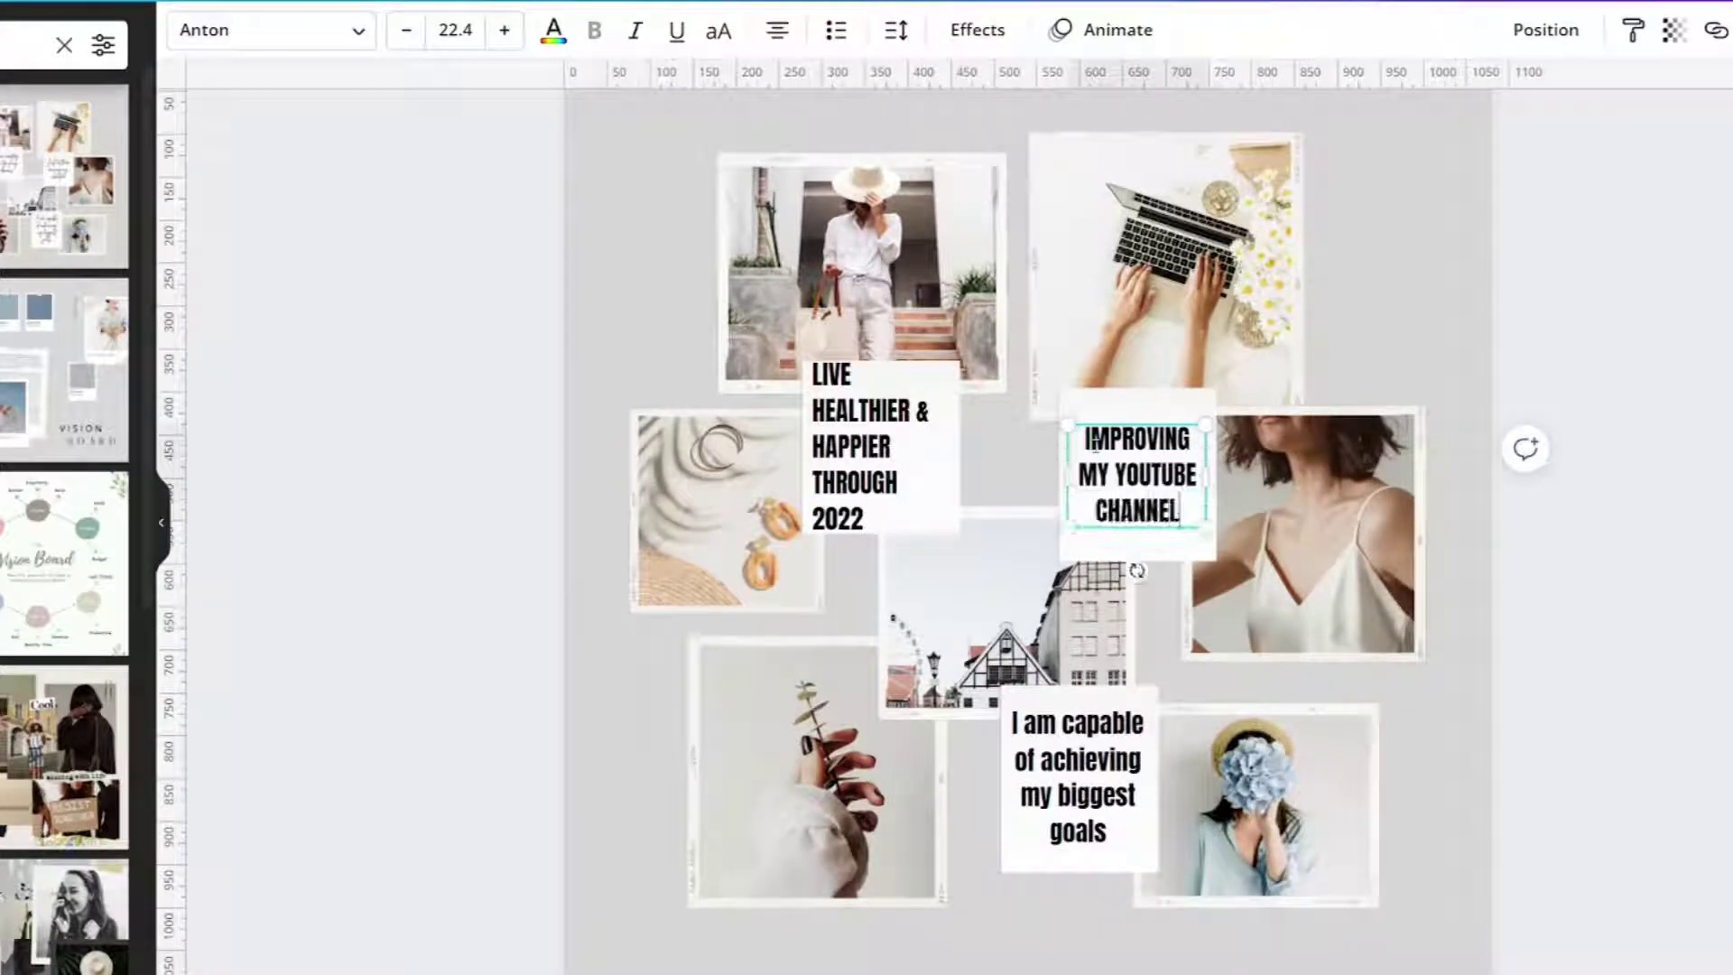
pyautogui.press('Escape')
# Left-align the YouTube caption and change the third caption to 'HELP OTHERS IN SOME SMALL WAY'
pyautogui.click(776, 29)
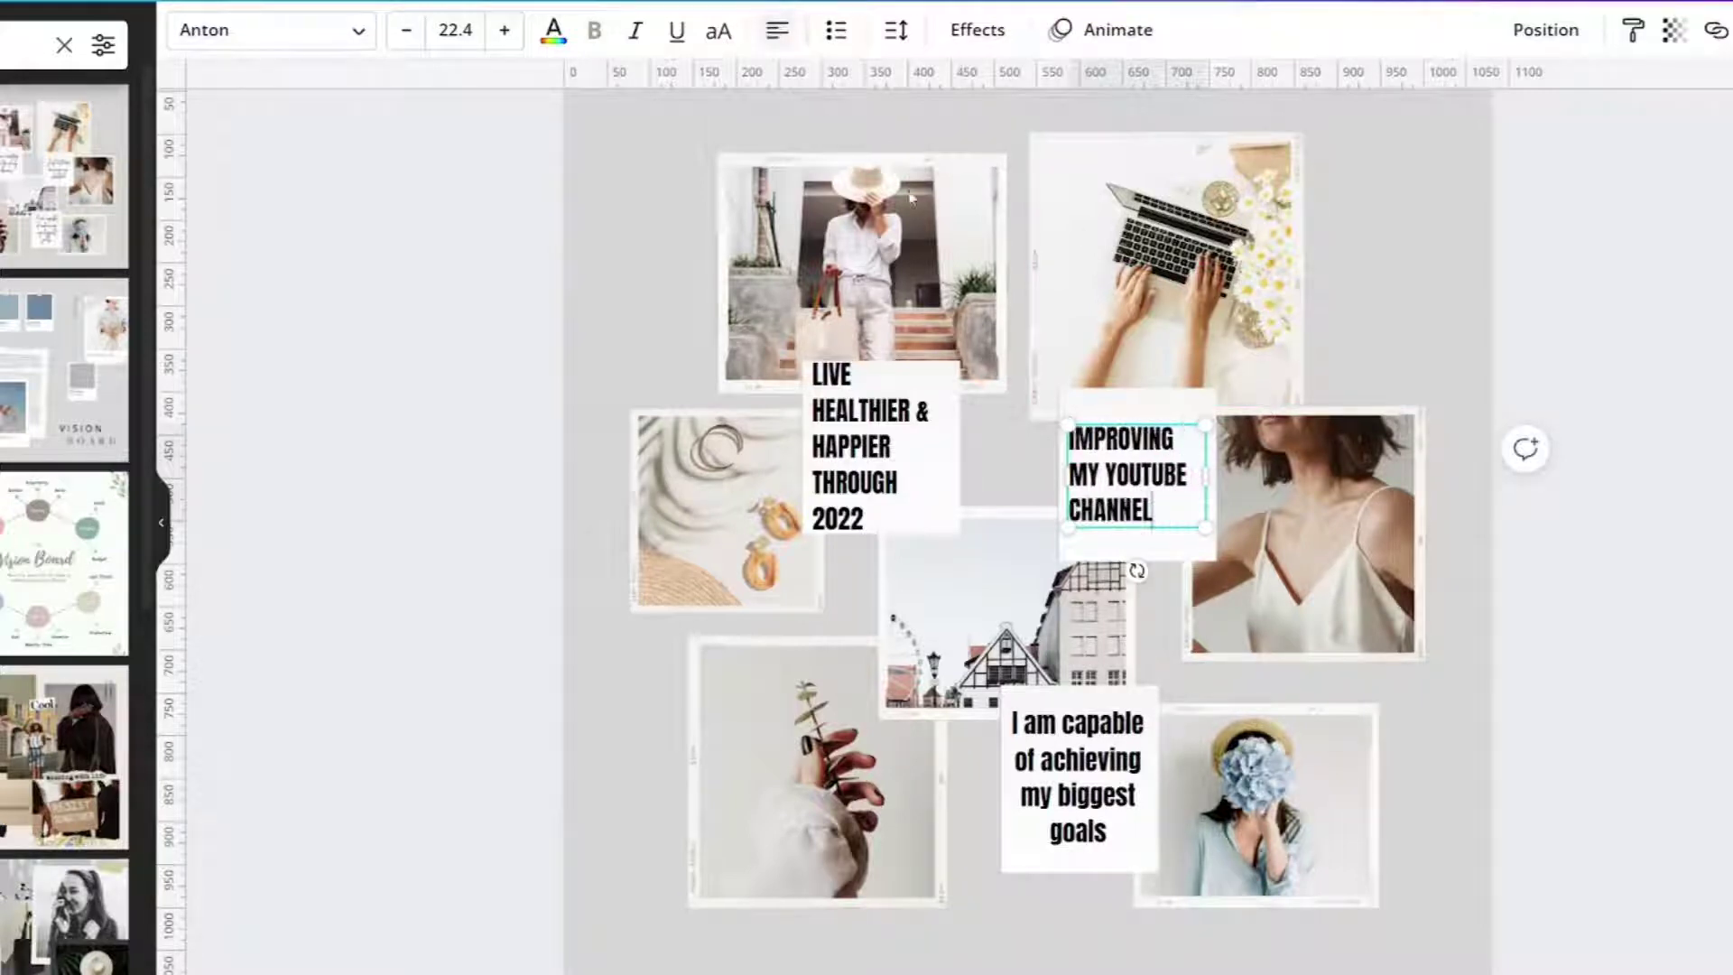
pyautogui.doubleClick(1056, 762)
pyautogui.write('HELP O')
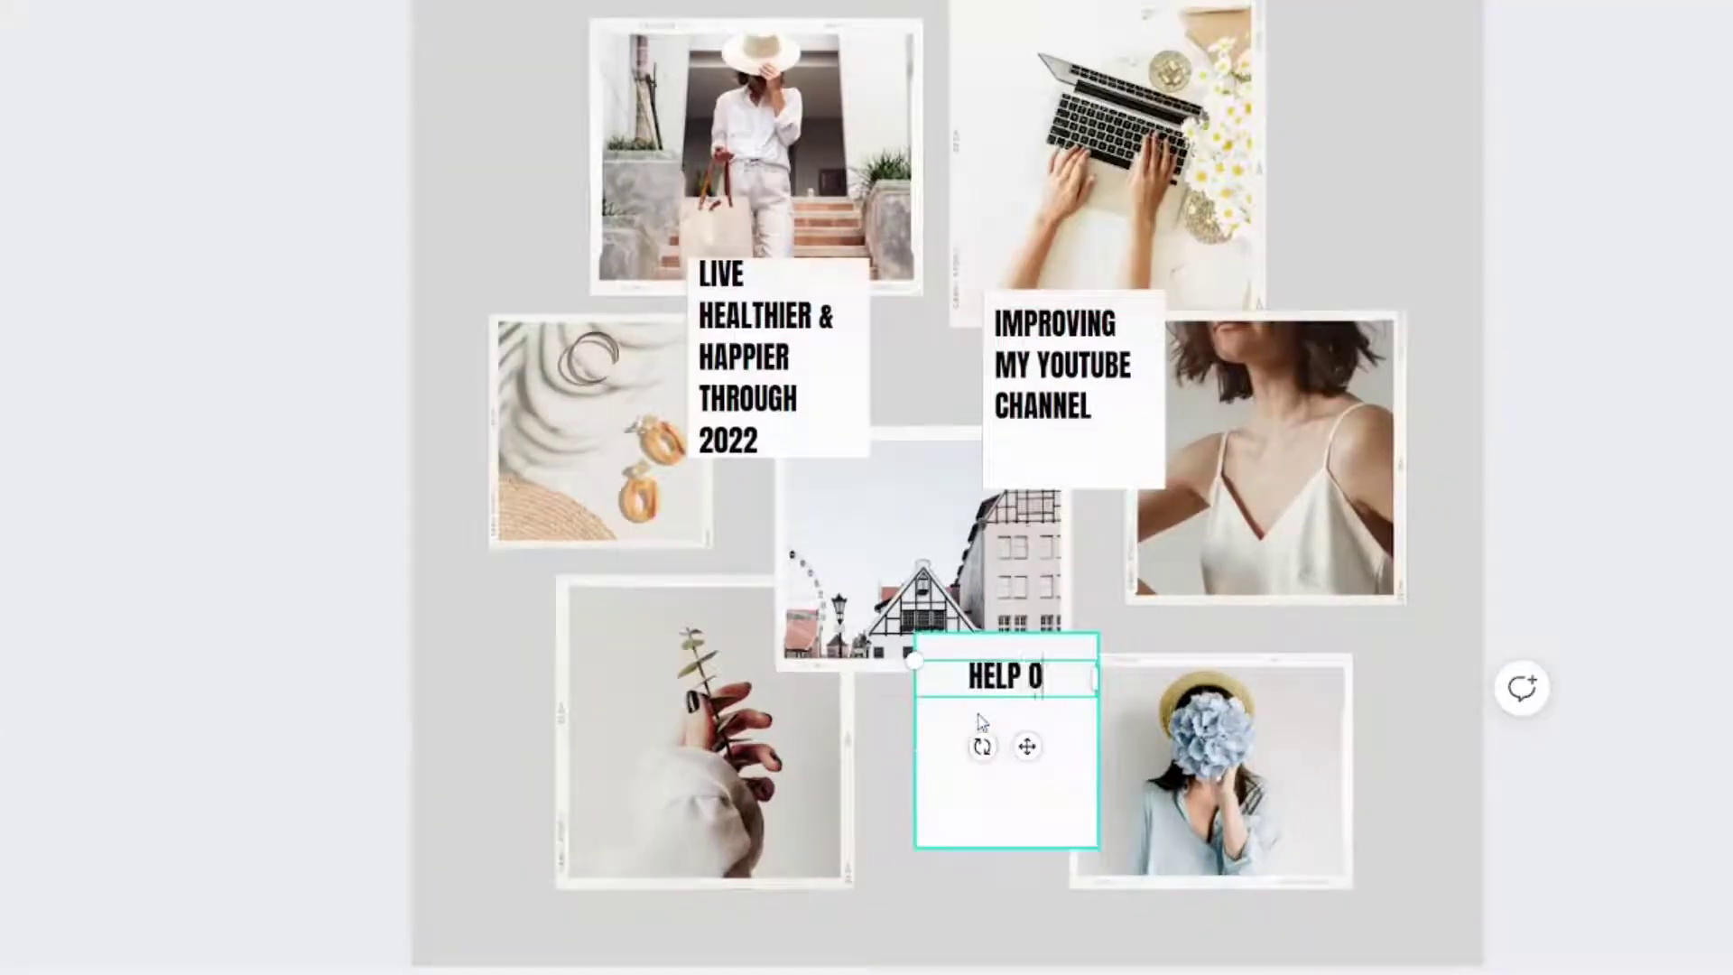
pyautogui.write('THERS IN SOME SMA')
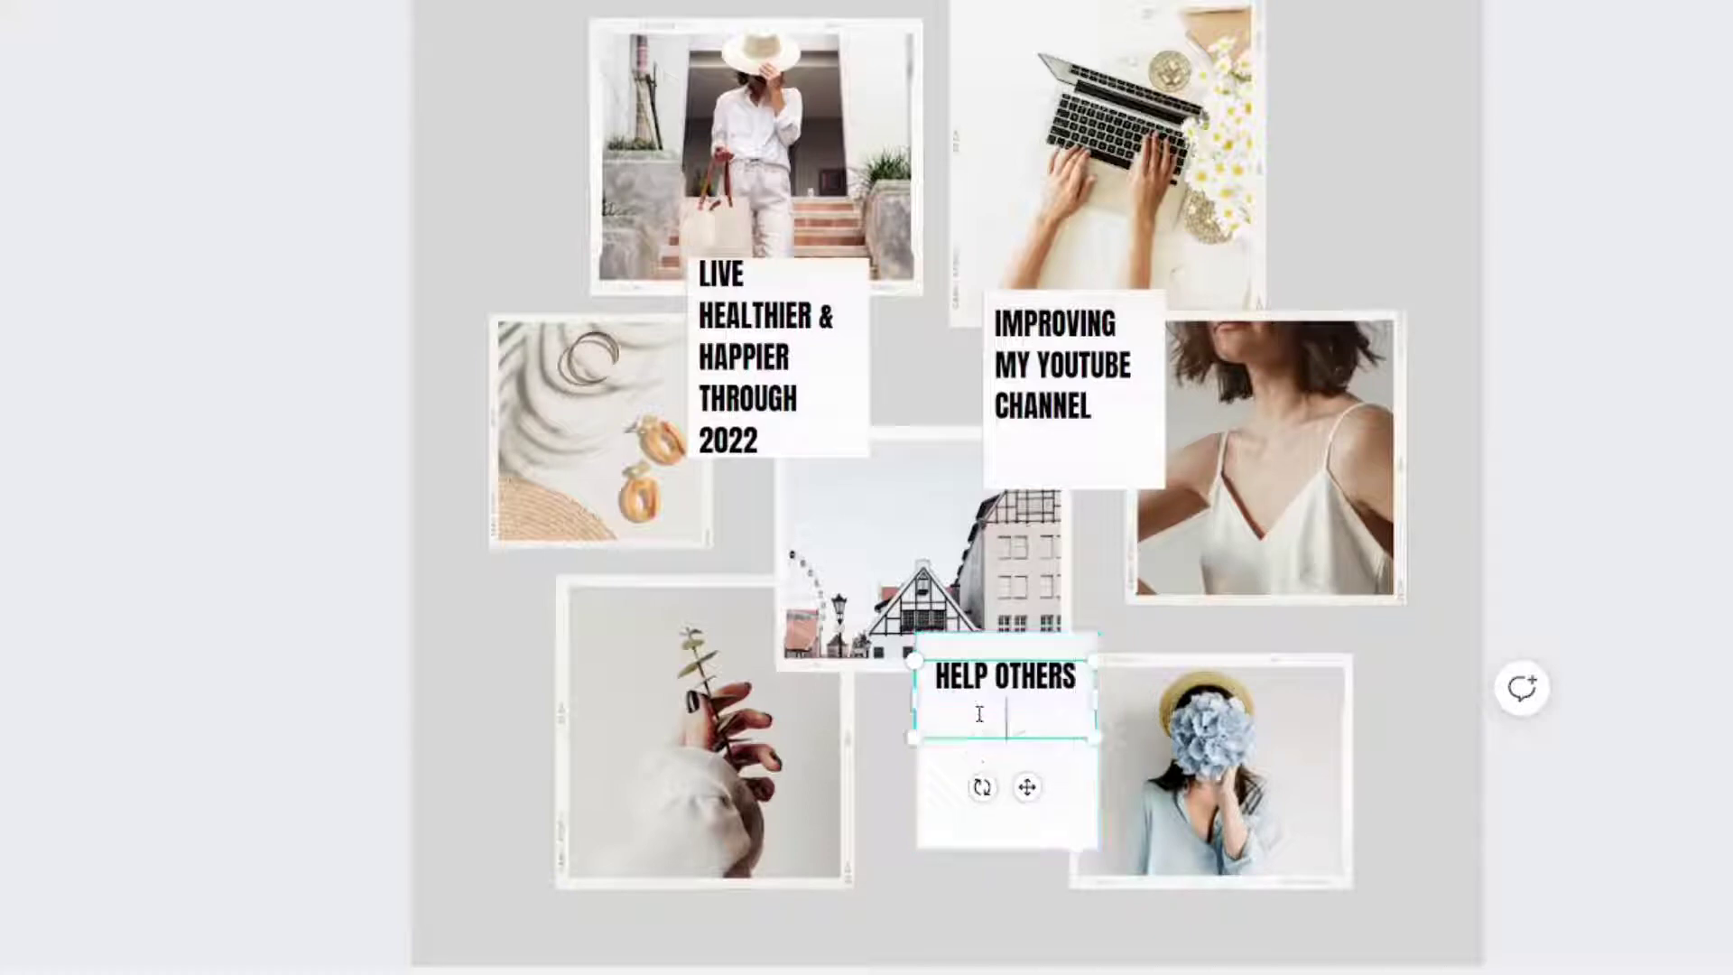
pyautogui.write('LL WAY')
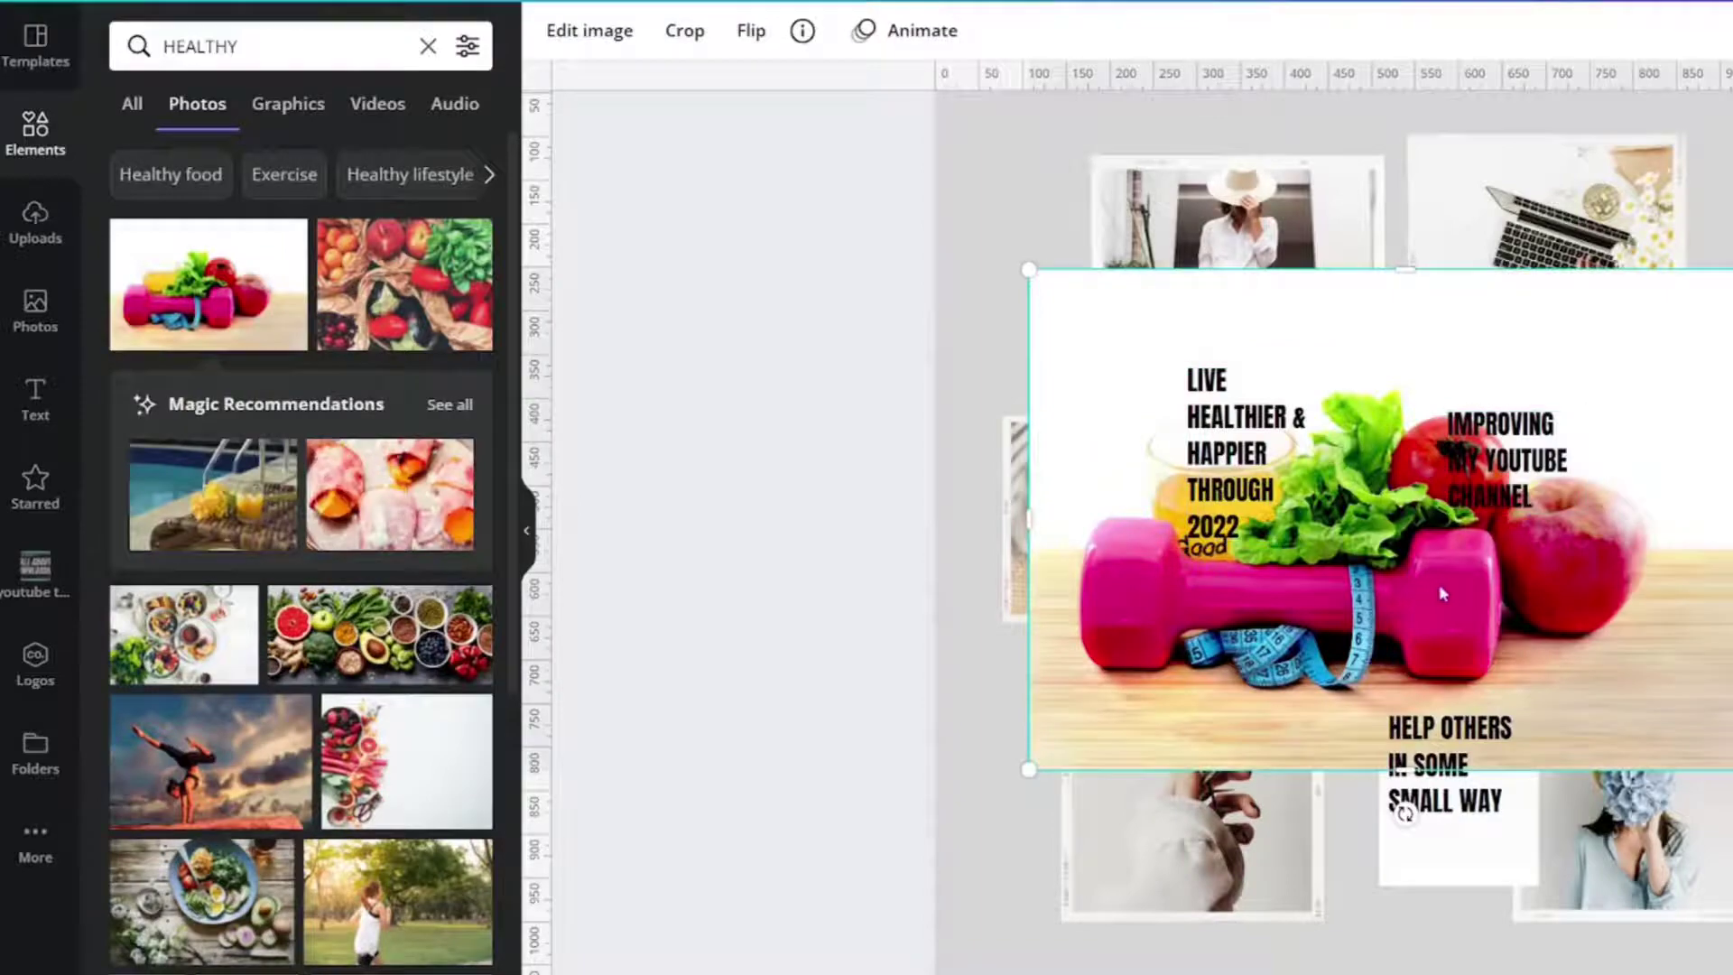
# Drop the dumbbell, fitness woman and YouTube laptop photos into the collage frames
pyautogui.moveTo(1441, 593); pyautogui.dragTo(1297, 289)
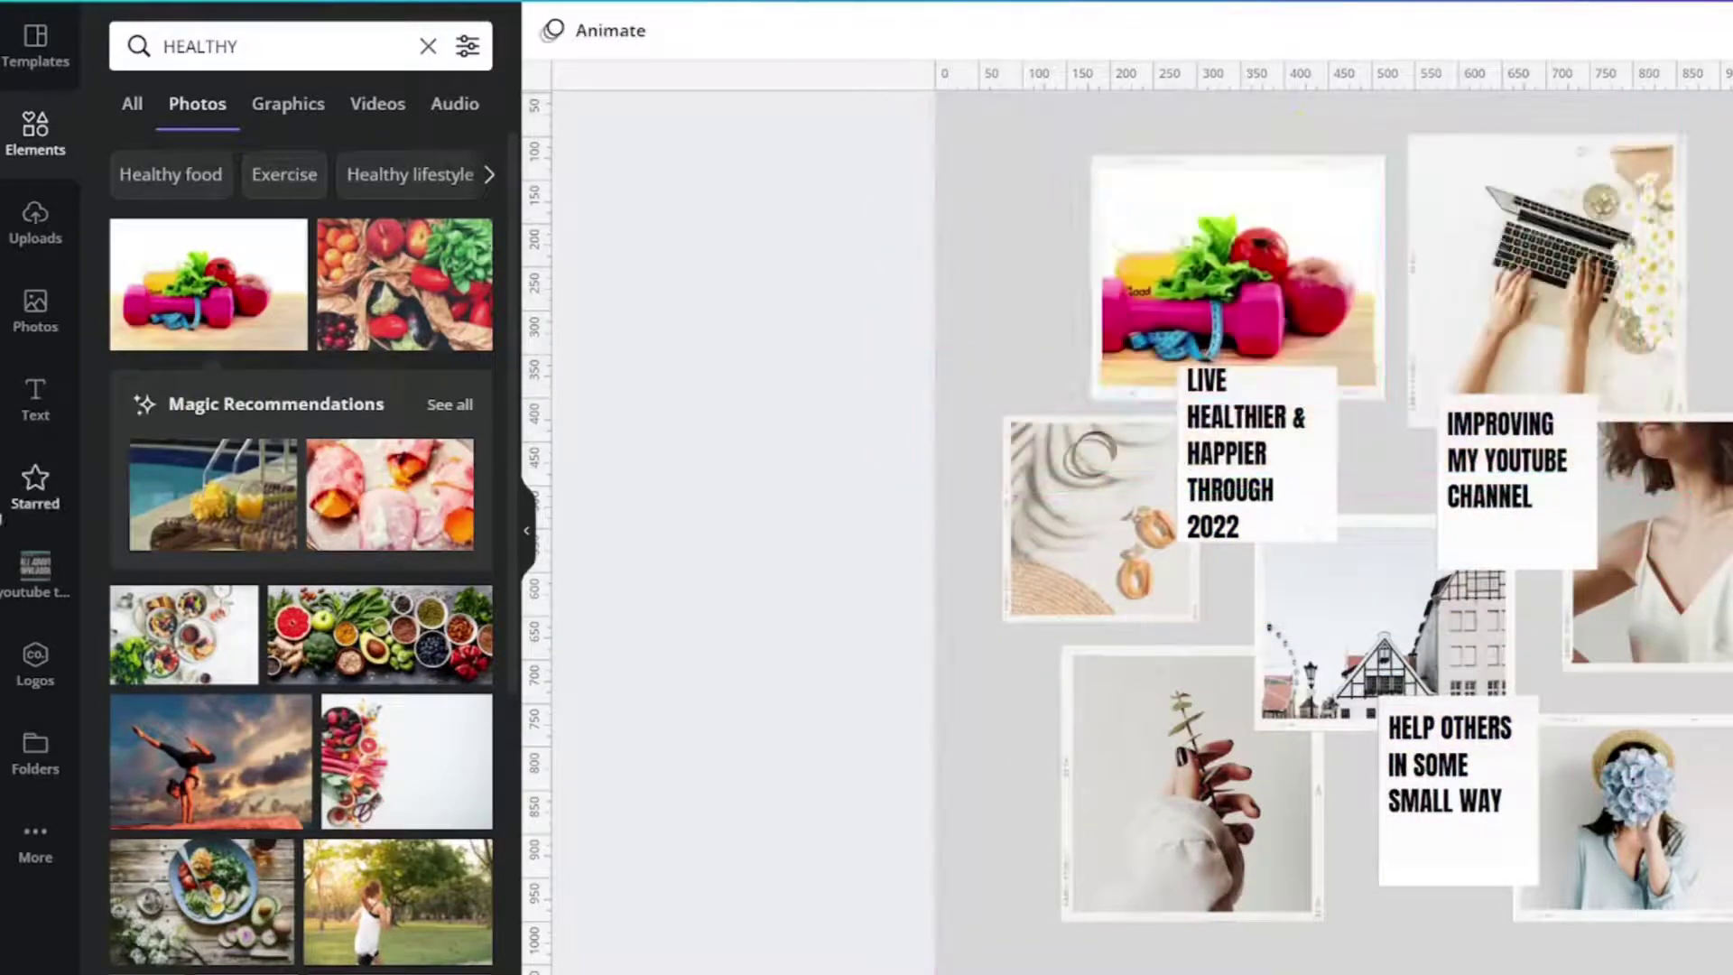
pyautogui.scroll(-8, 300, 541)
pyautogui.moveTo(400, 391); pyautogui.dragTo(1615, 298)
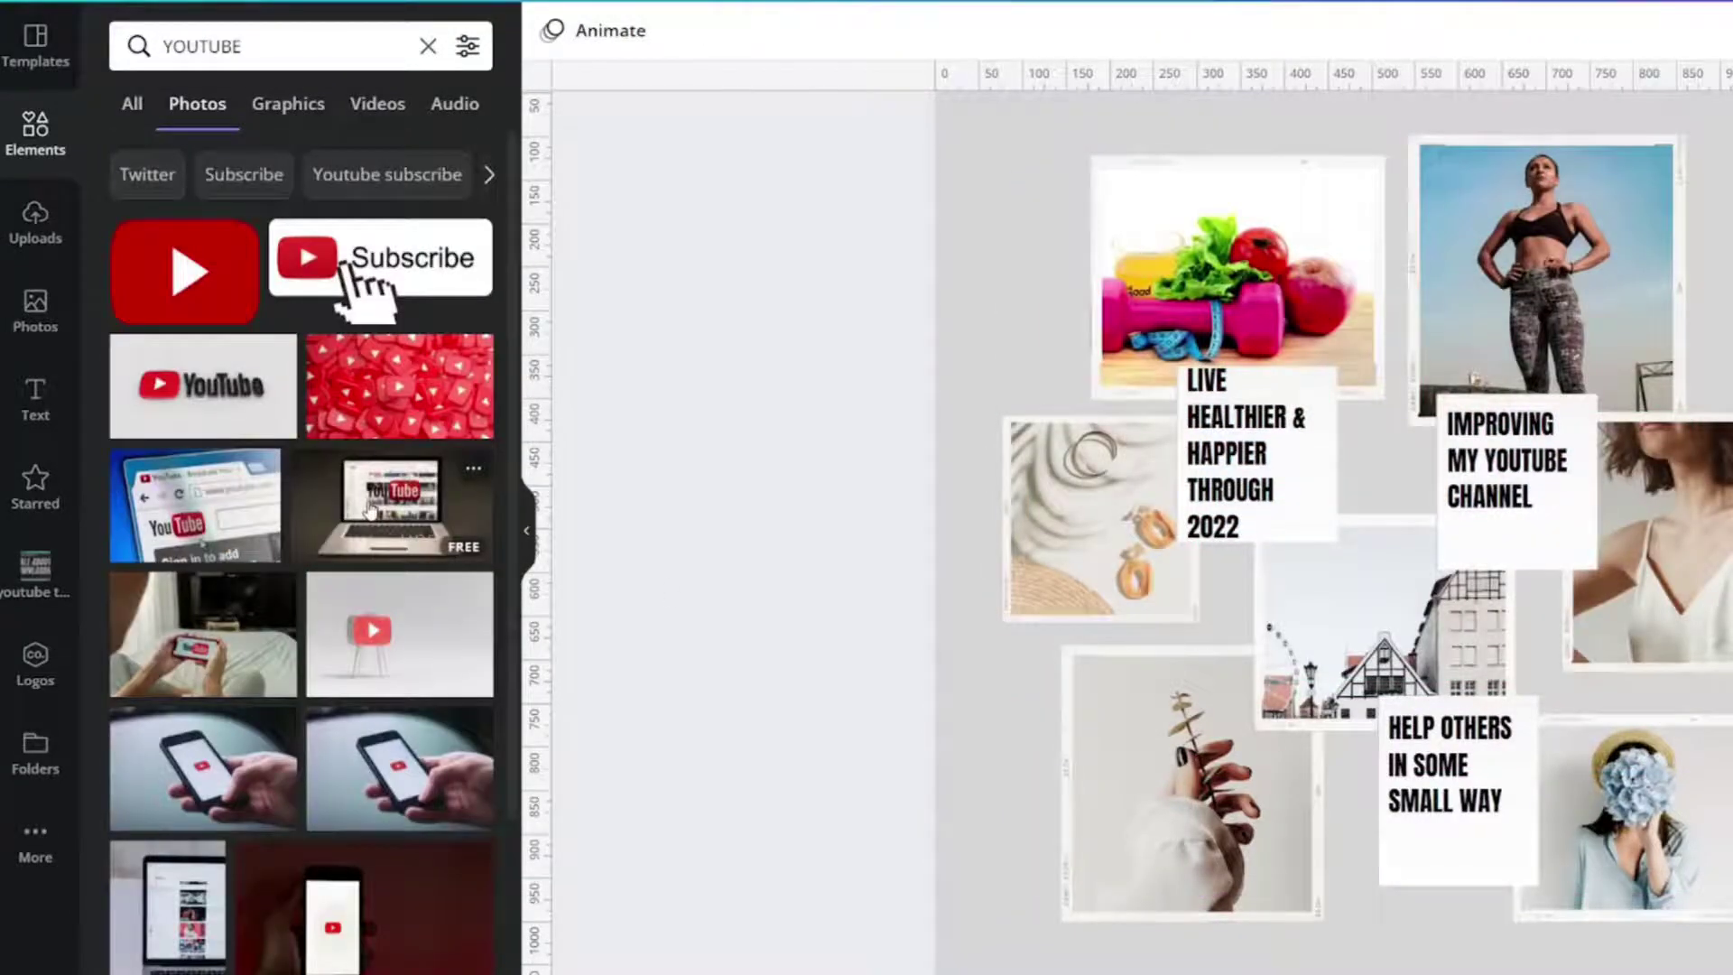
pyautogui.moveTo(377, 510)
pyautogui.mouseDown()
pyautogui.moveTo(1543, 606)
pyautogui.moveTo(1655, 592)
pyautogui.mouseUp()
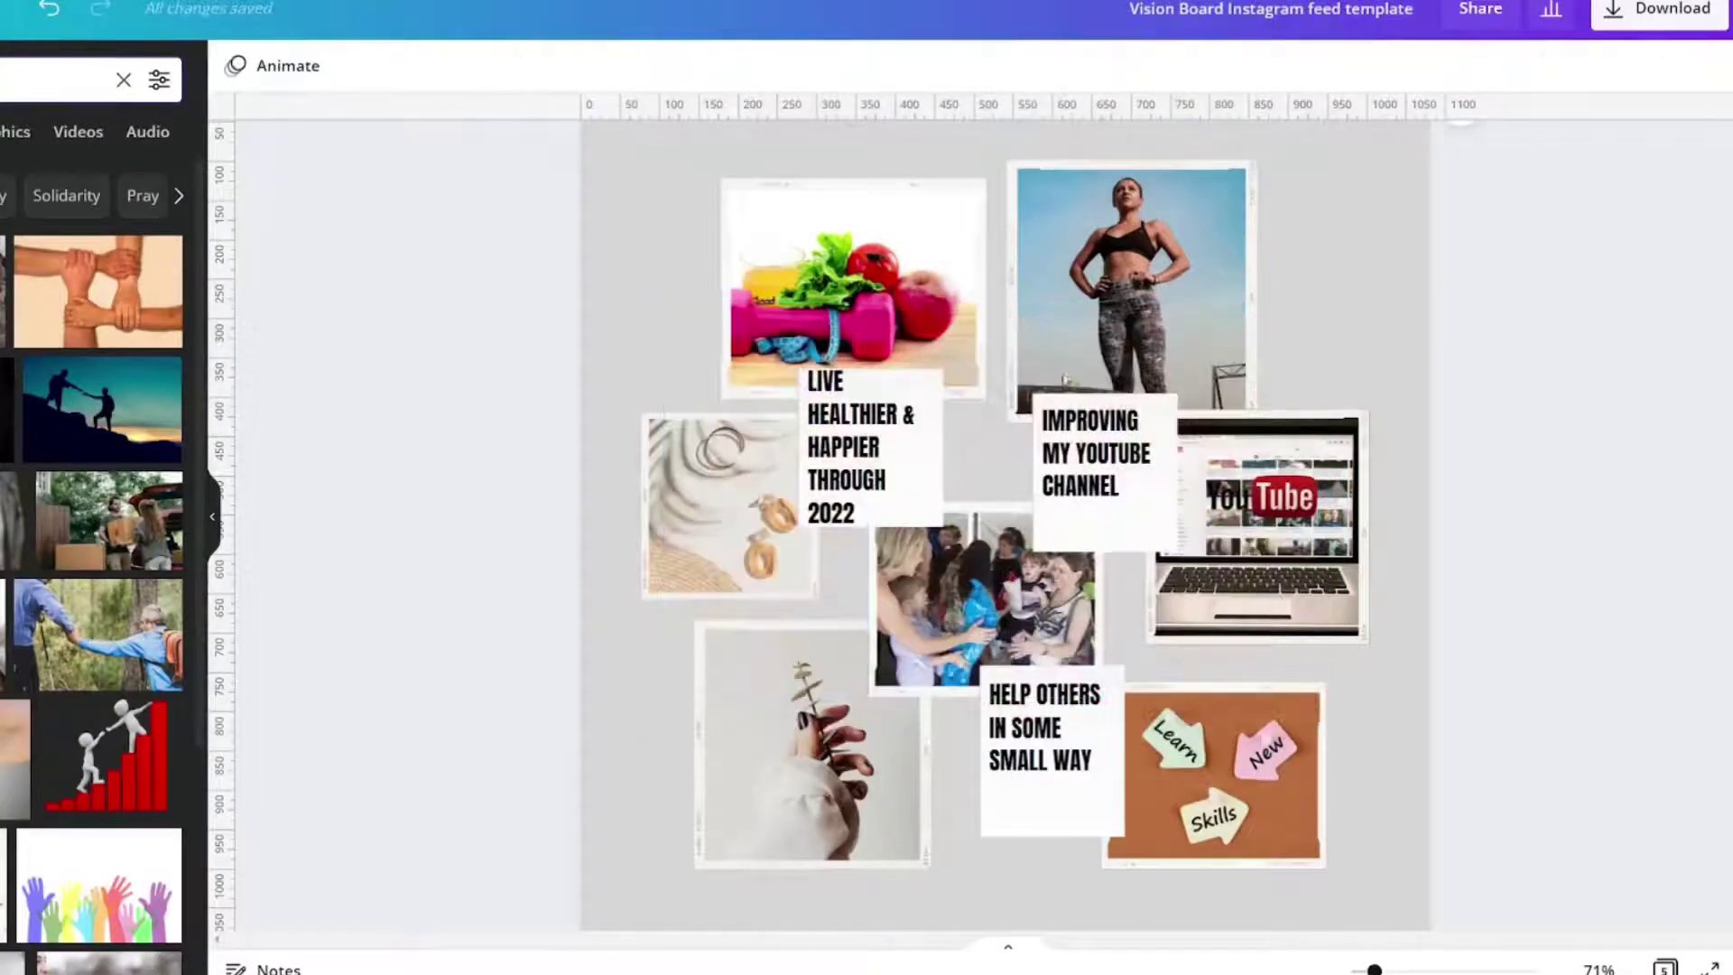
# Place a laughing friends photo and a smiling family photo into the left frames
pyautogui.press('Return')
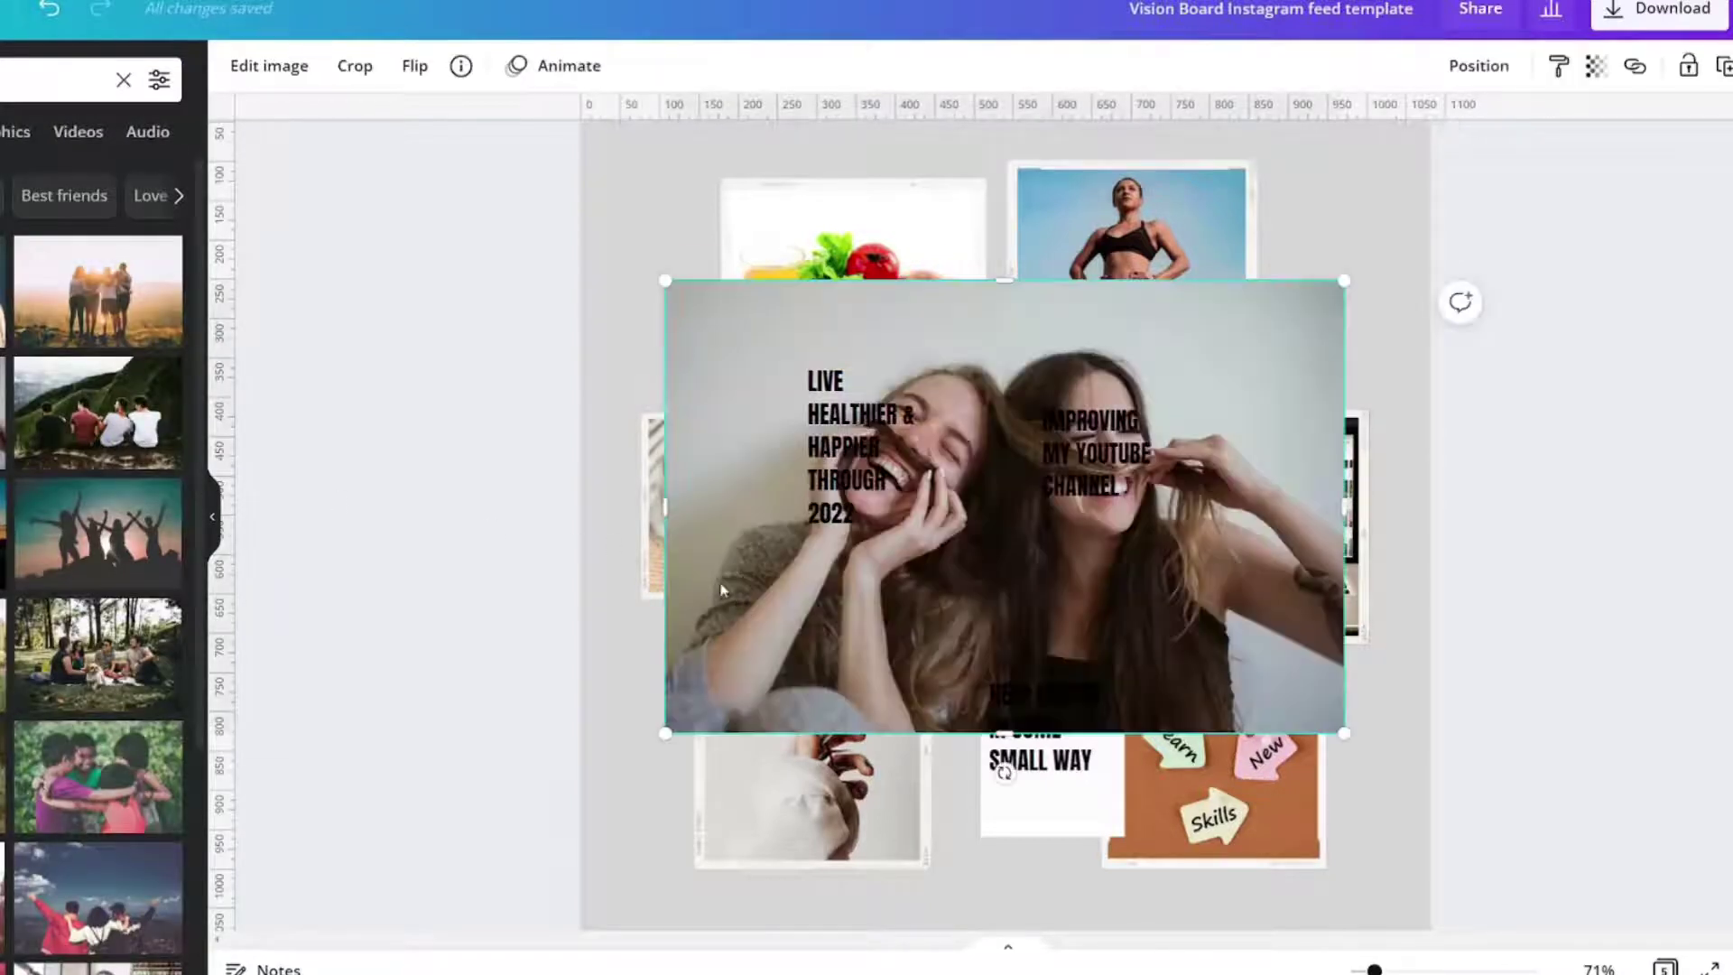
pyautogui.moveTo(721, 590); pyautogui.dragTo(727, 542)
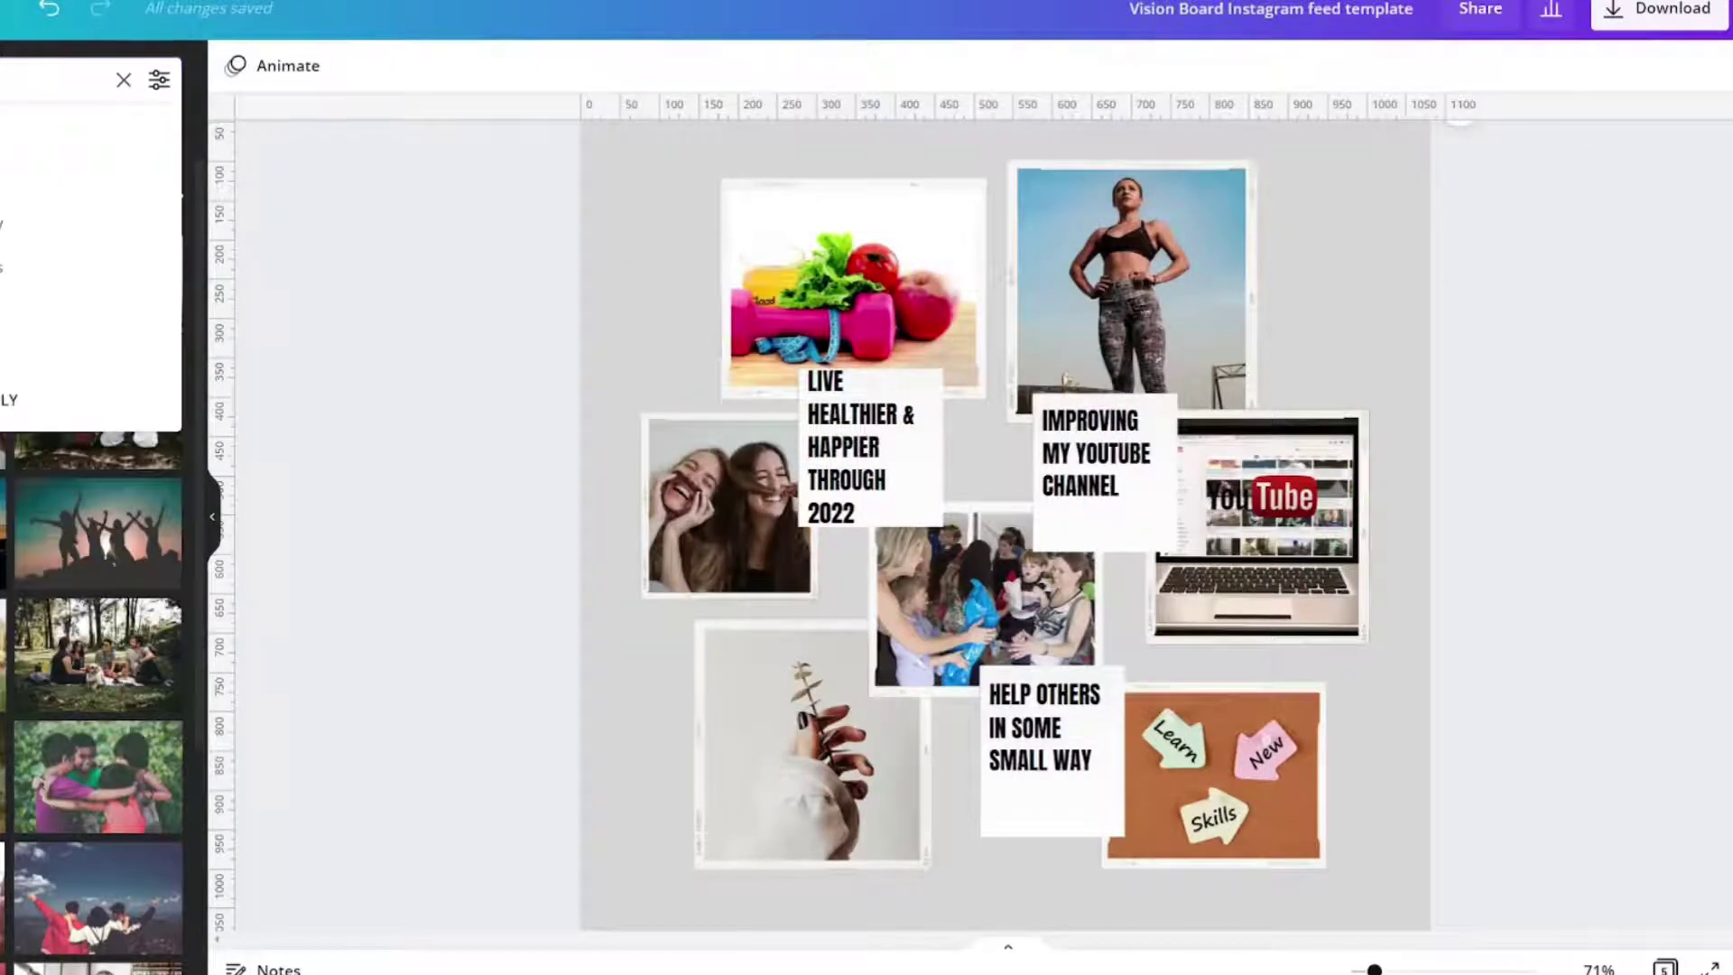
pyautogui.press('Return')
pyautogui.click(3, 524)
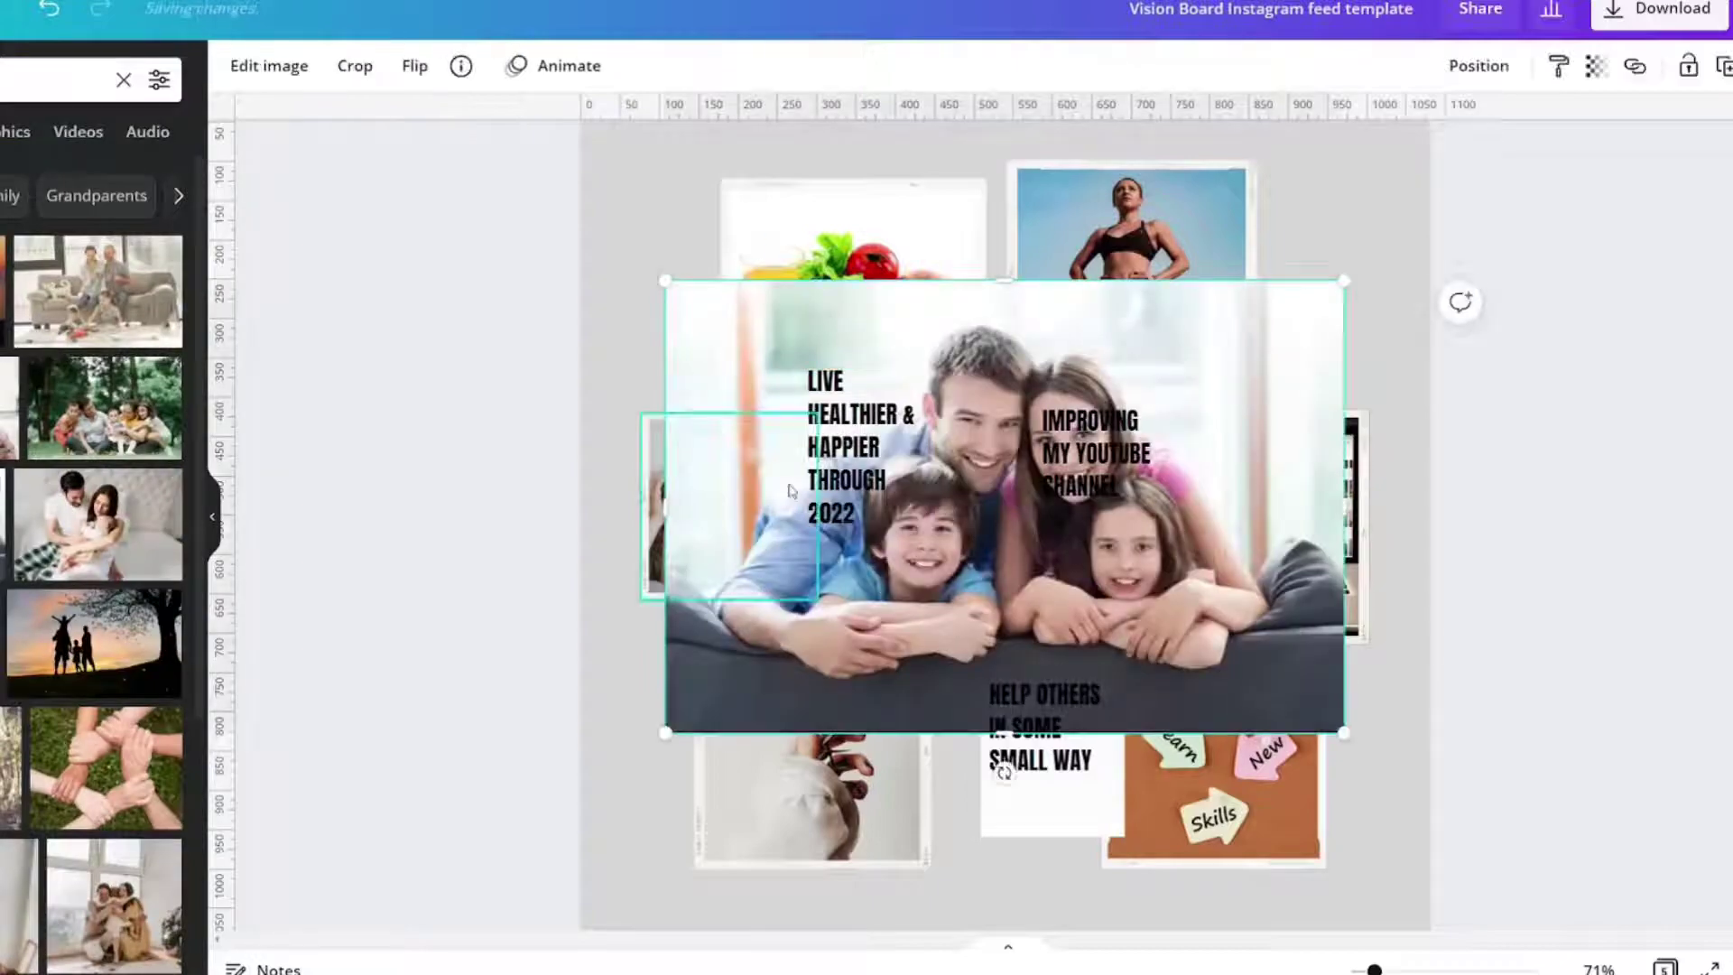
pyautogui.moveTo(1005, 505); pyautogui.dragTo(807, 742)
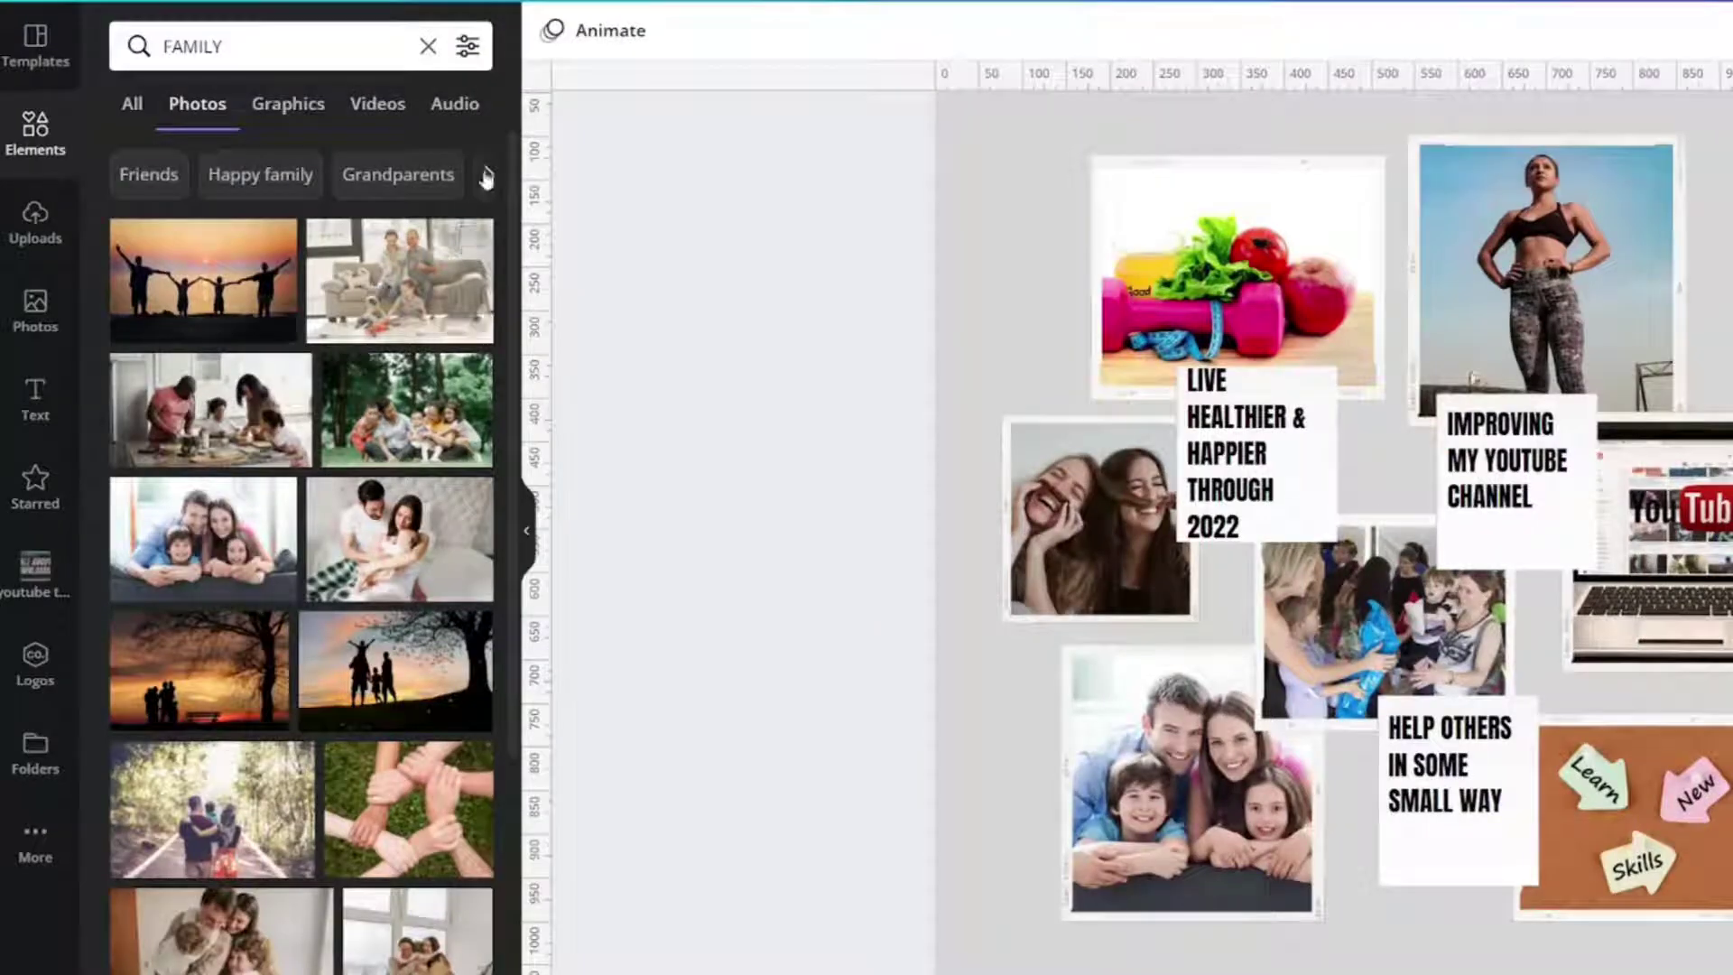
# Add the family-house graphic and shrink it into the collage's top-right corner
pyautogui.click(282, 101)
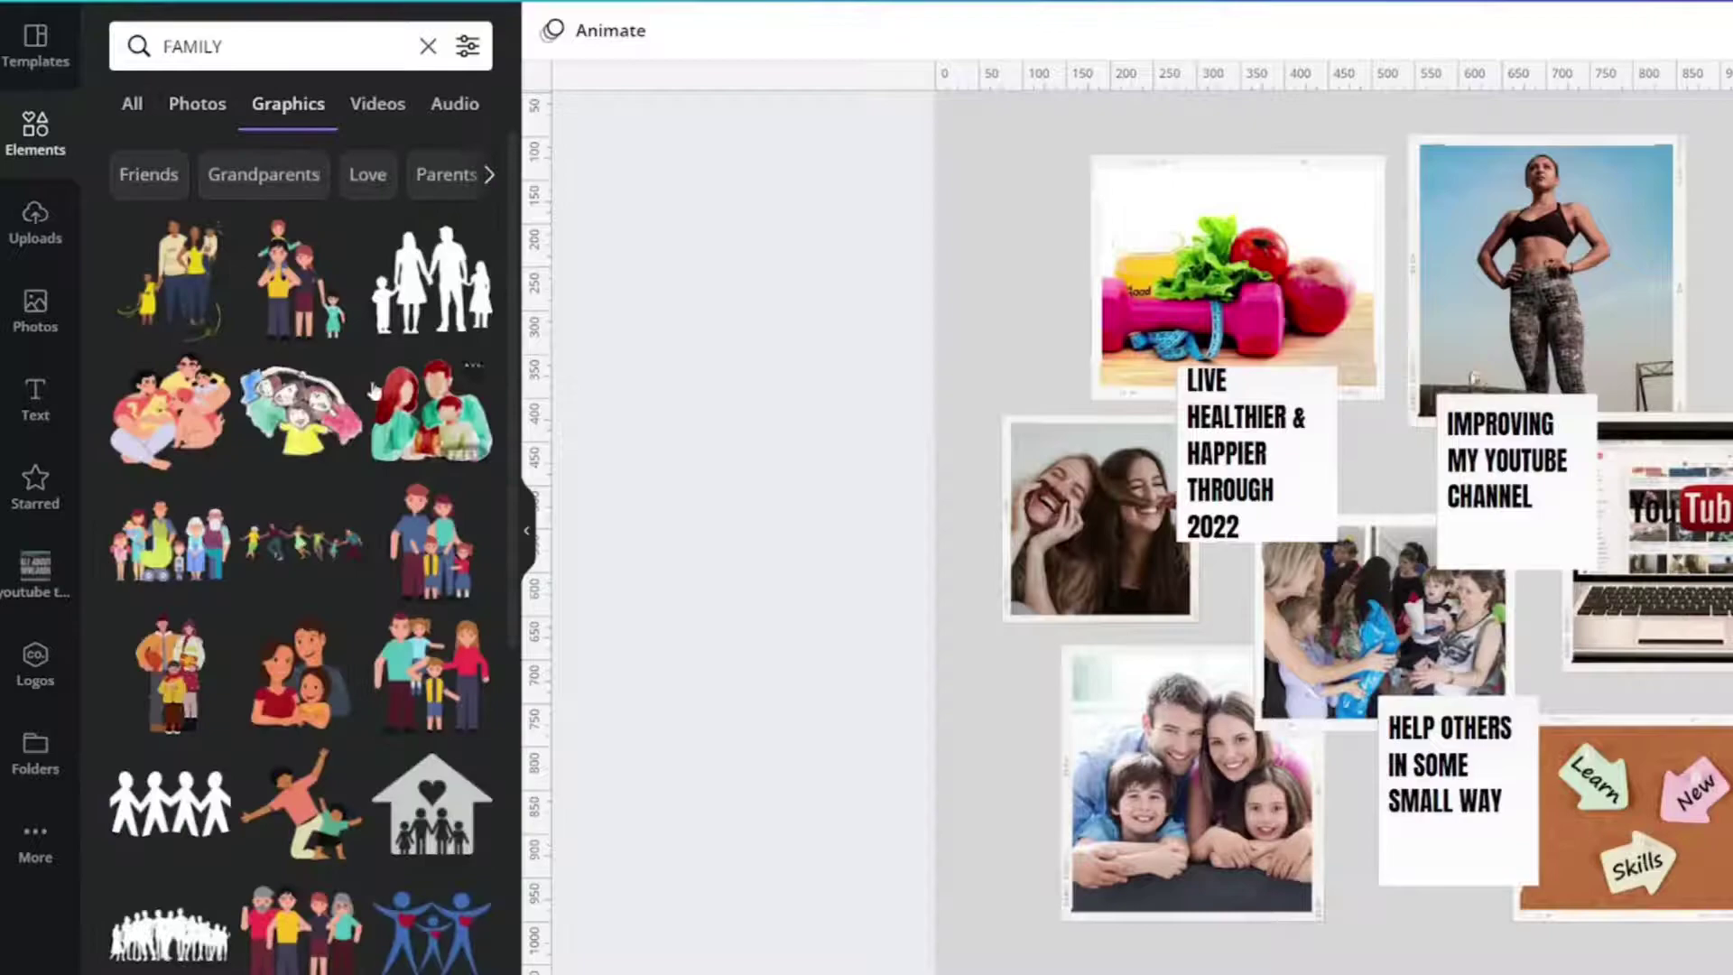
pyautogui.click(424, 800)
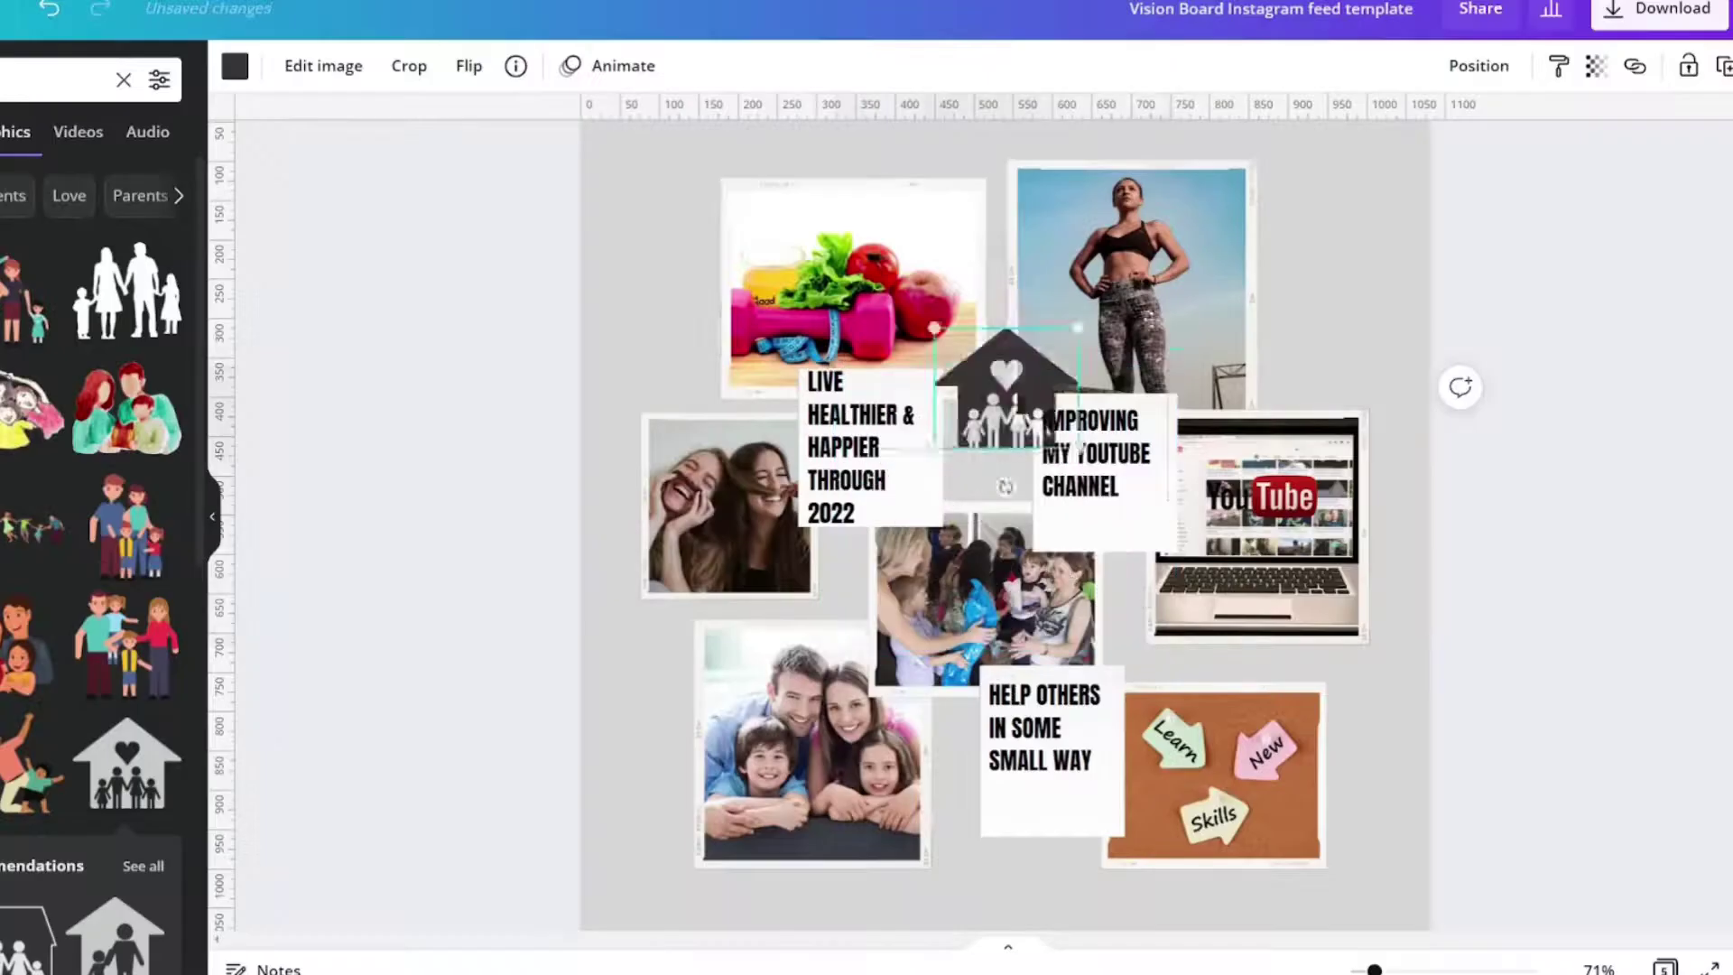
pyautogui.moveTo(1455, 370); pyautogui.dragTo(1731, 224)
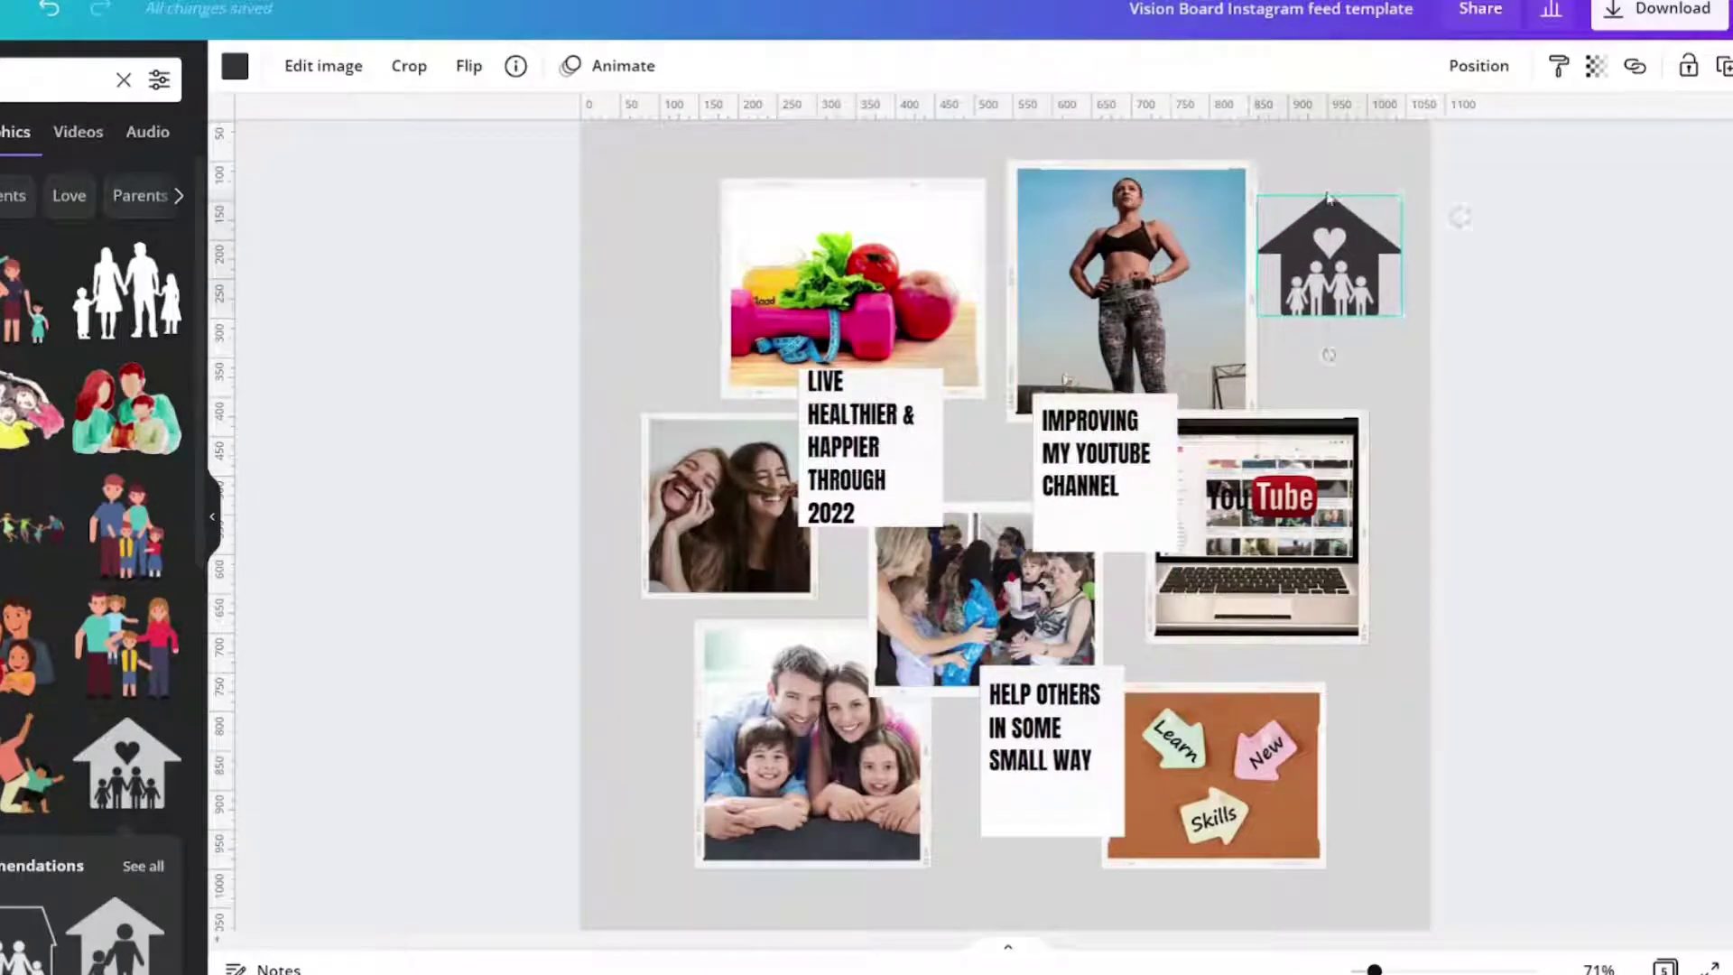
pyautogui.moveTo(1250, 192); pyautogui.dragTo(1326, 316)
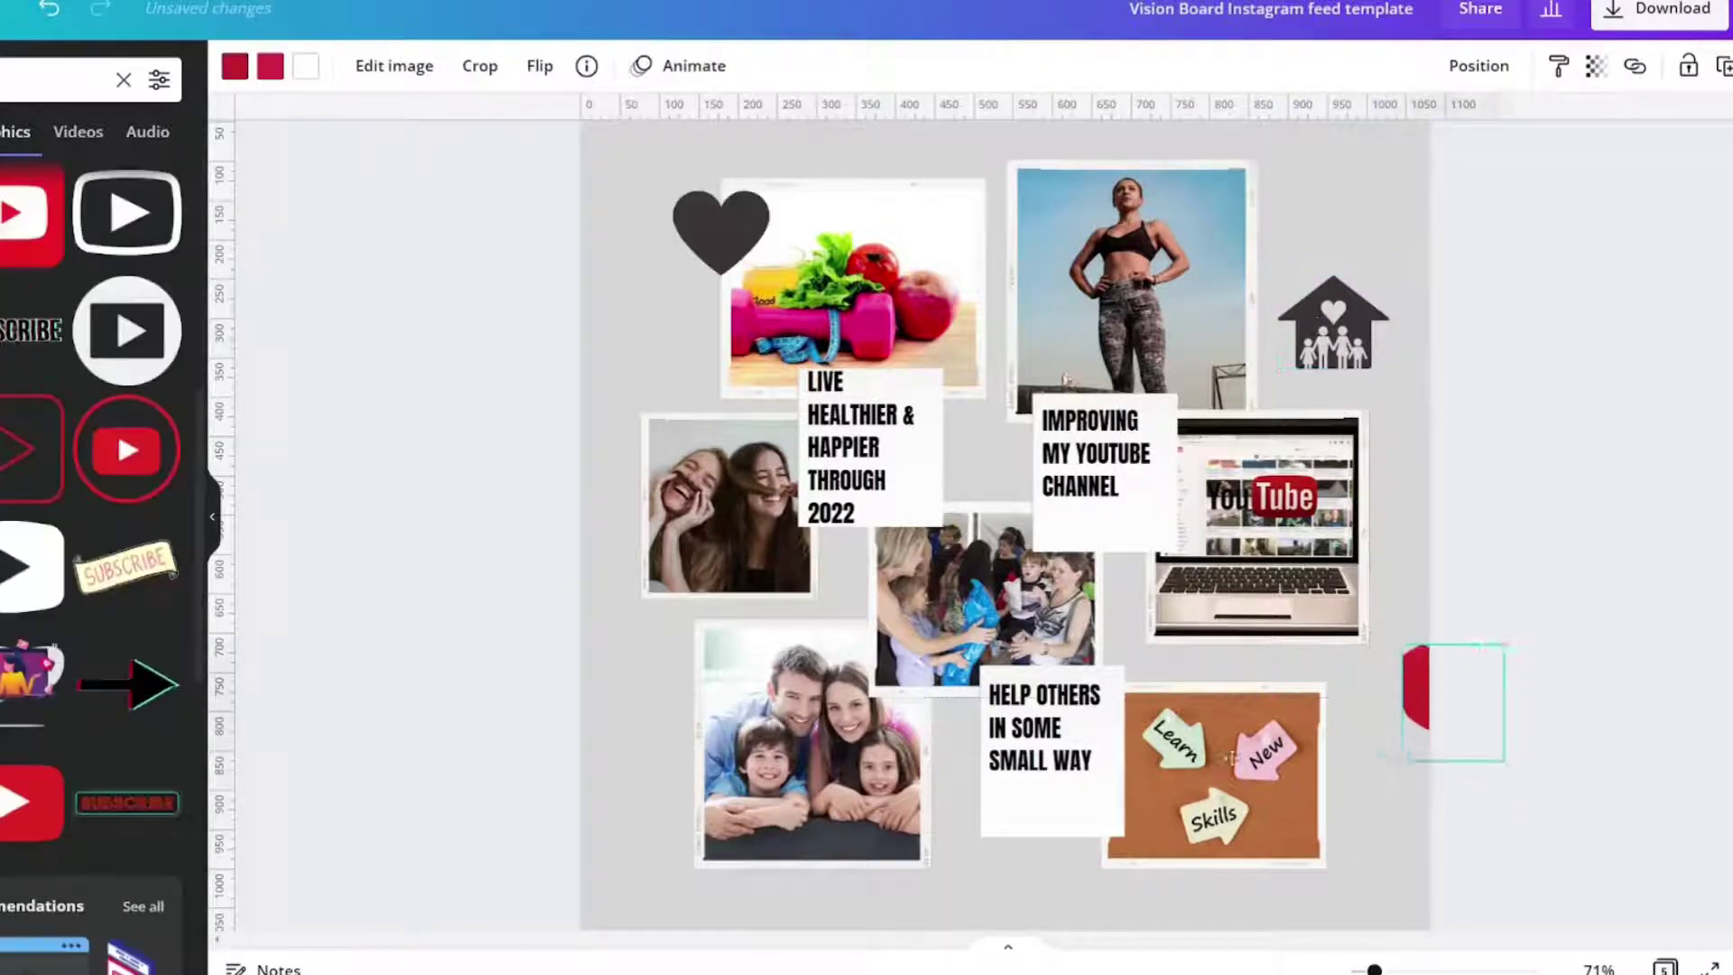
# Position the red play icon at bottom-left, then select the heart graphic
pyautogui.moveTo(1421, 699); pyautogui.dragTo(612, 850)
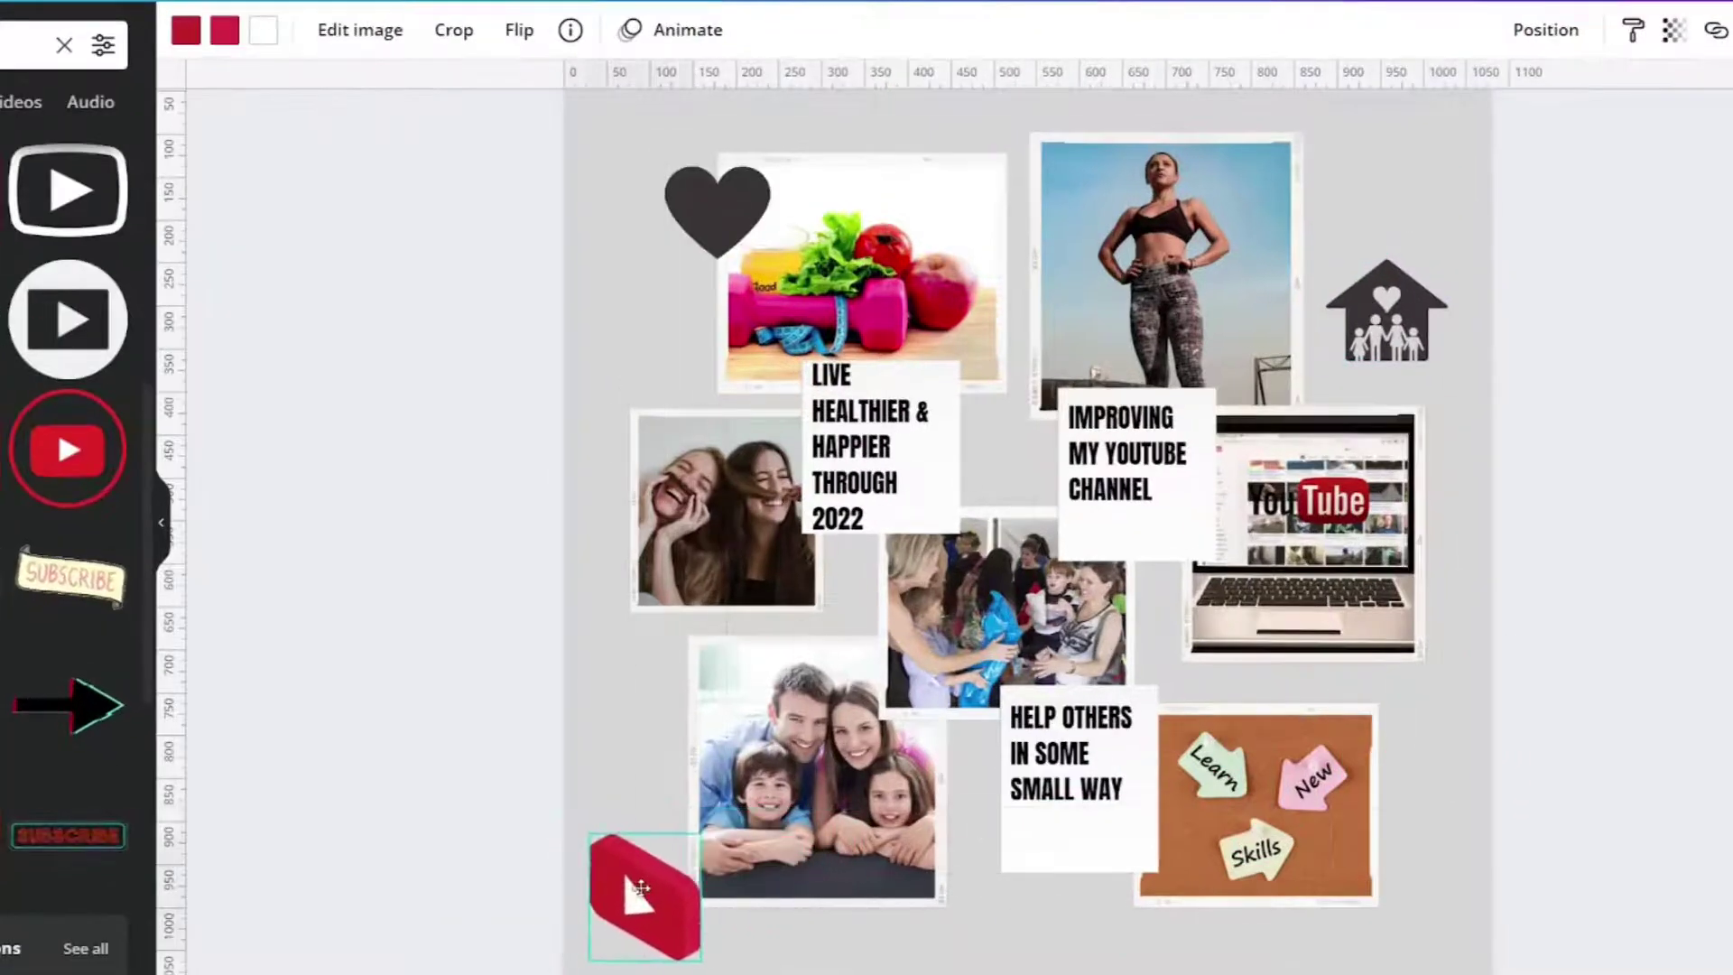
pyautogui.moveTo(640, 889); pyautogui.dragTo(668, 905)
pyautogui.click(387, 580)
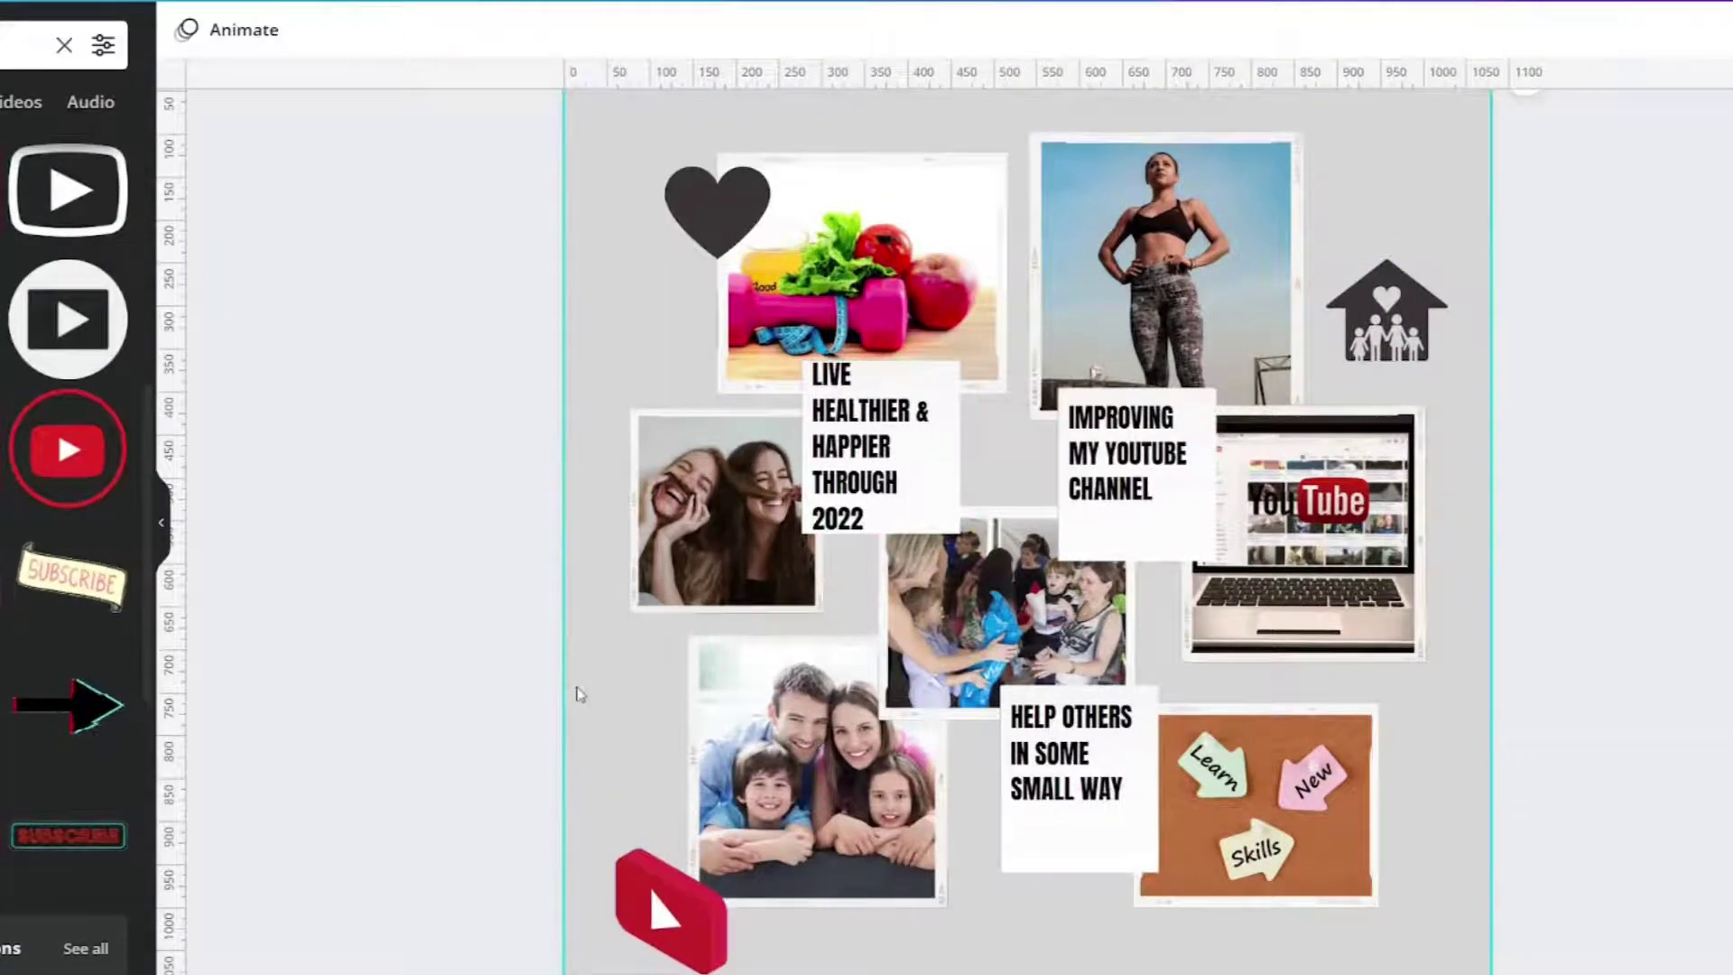
pyautogui.scroll(2, 579, 693)
pyautogui.click(718, 322)
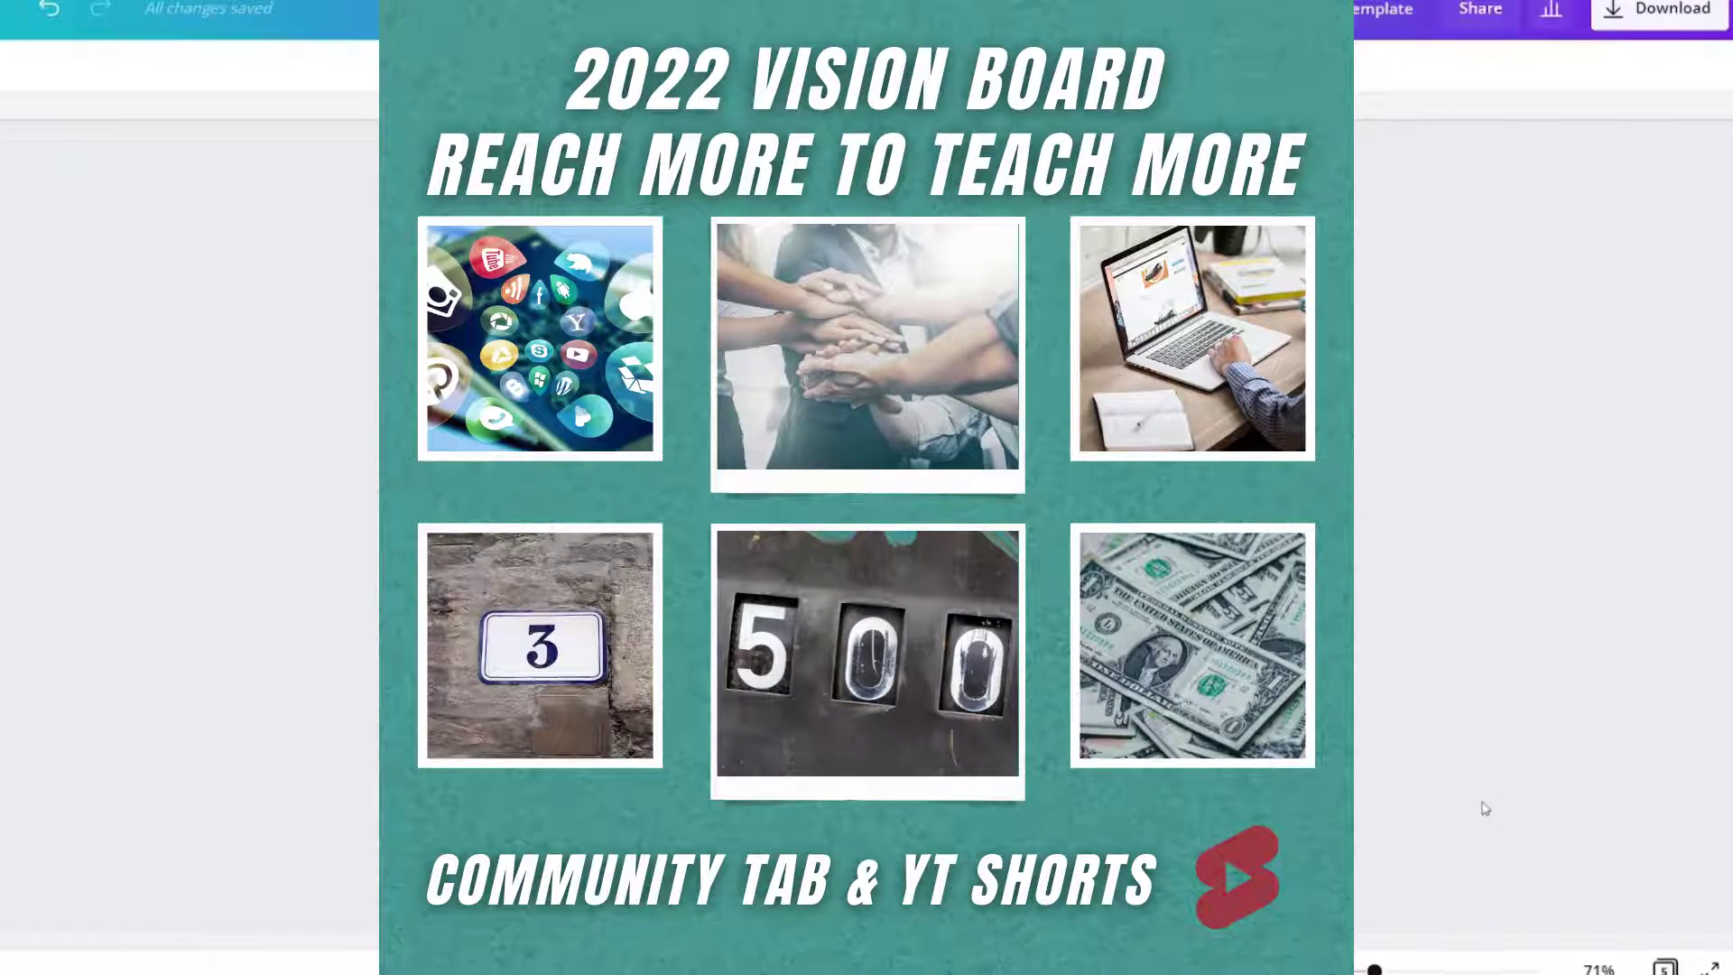
# Select the six-photo grid on the teal 2022 VISION BOARD page
pyautogui.click(759, 480)
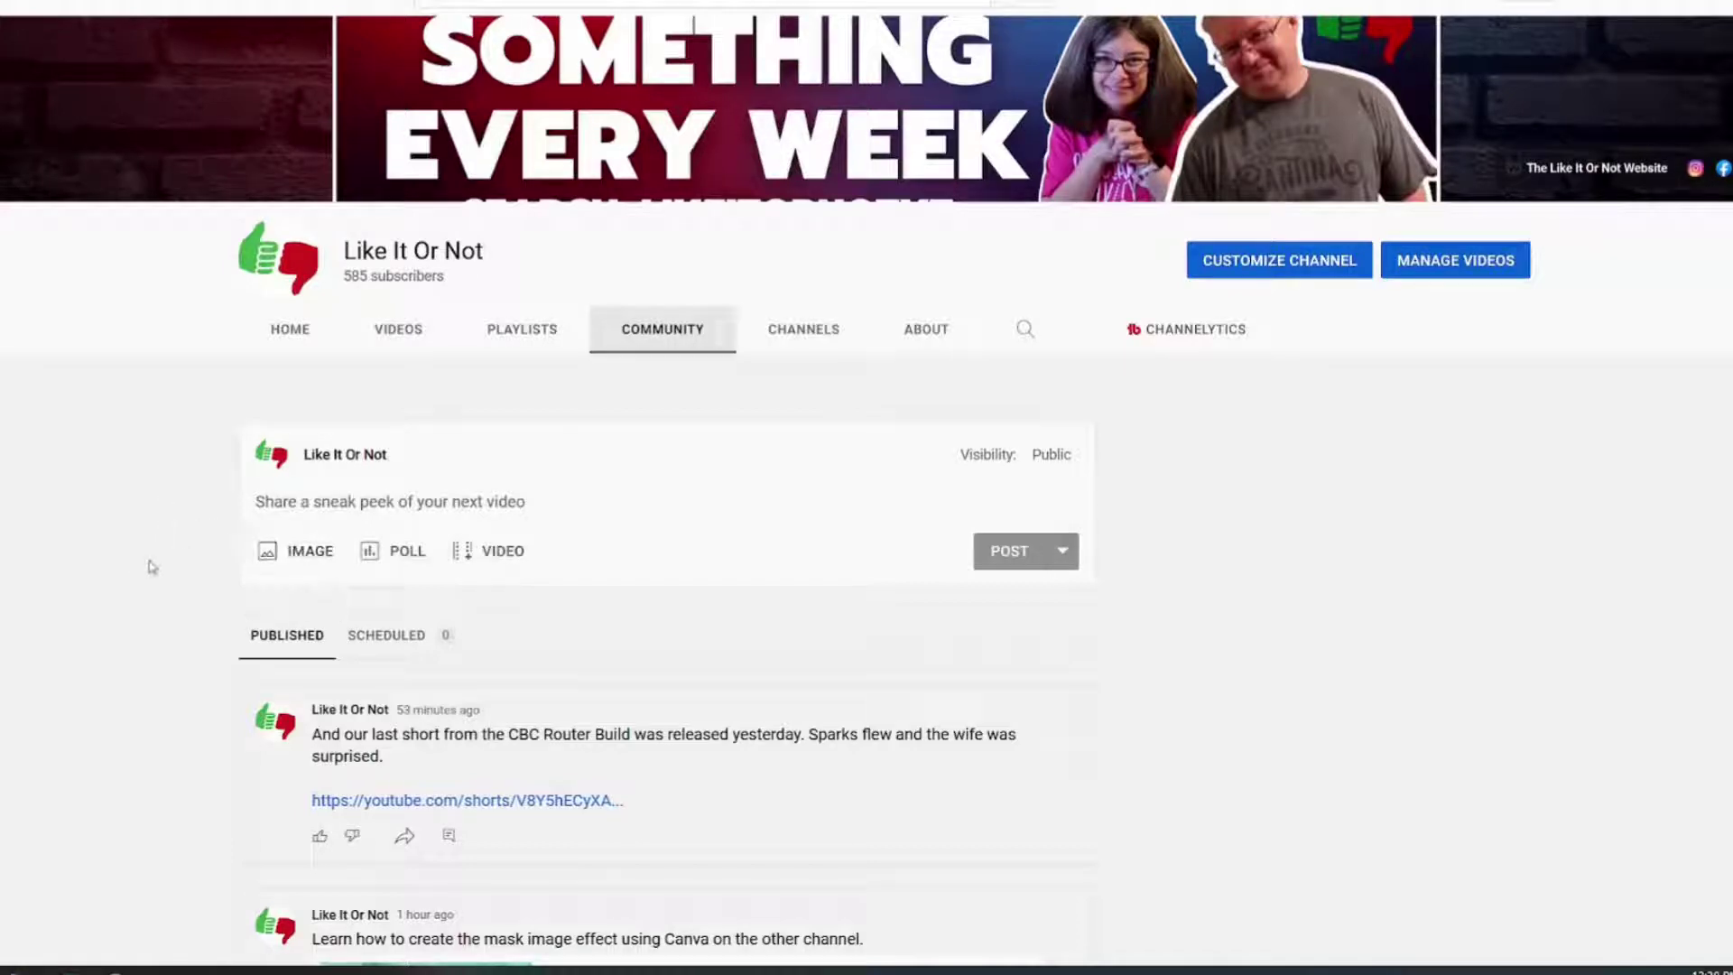
# Scroll the Like It Or Not Community posts, then open The Canva Classroom's Home page
pyautogui.scroll(-9, 135, 567)
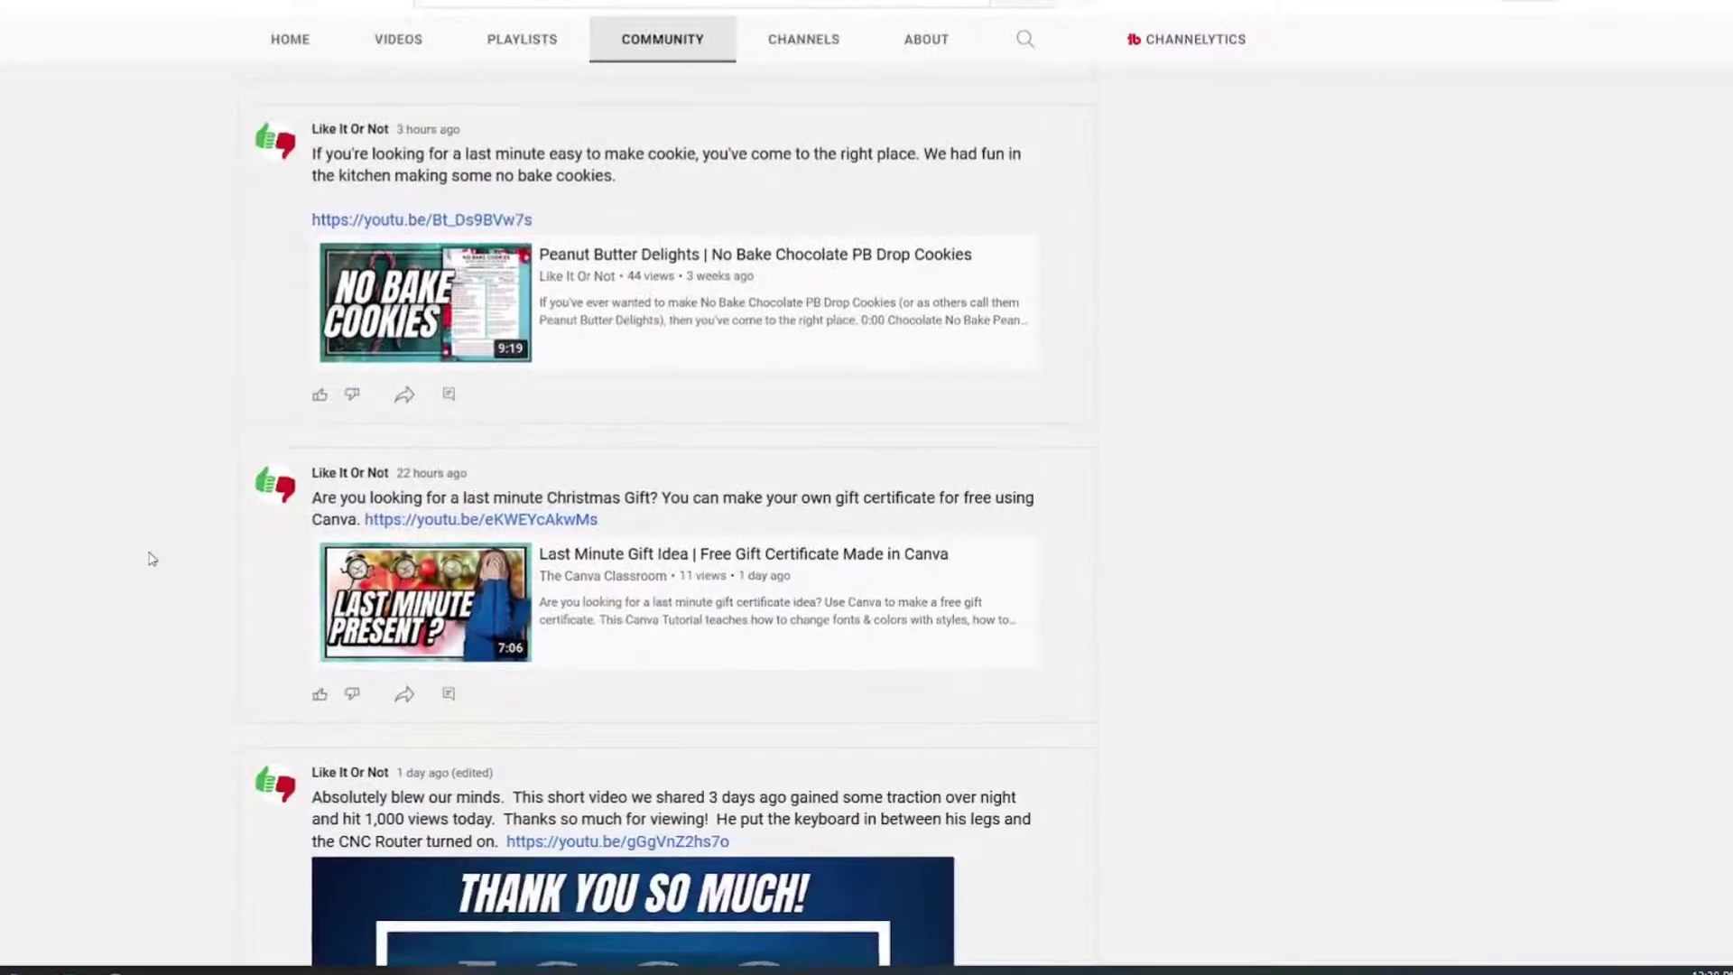
pyautogui.scroll(5, 149, 558)
pyautogui.scroll(-15, 343, 623)
pyautogui.scroll(2, 237, 638)
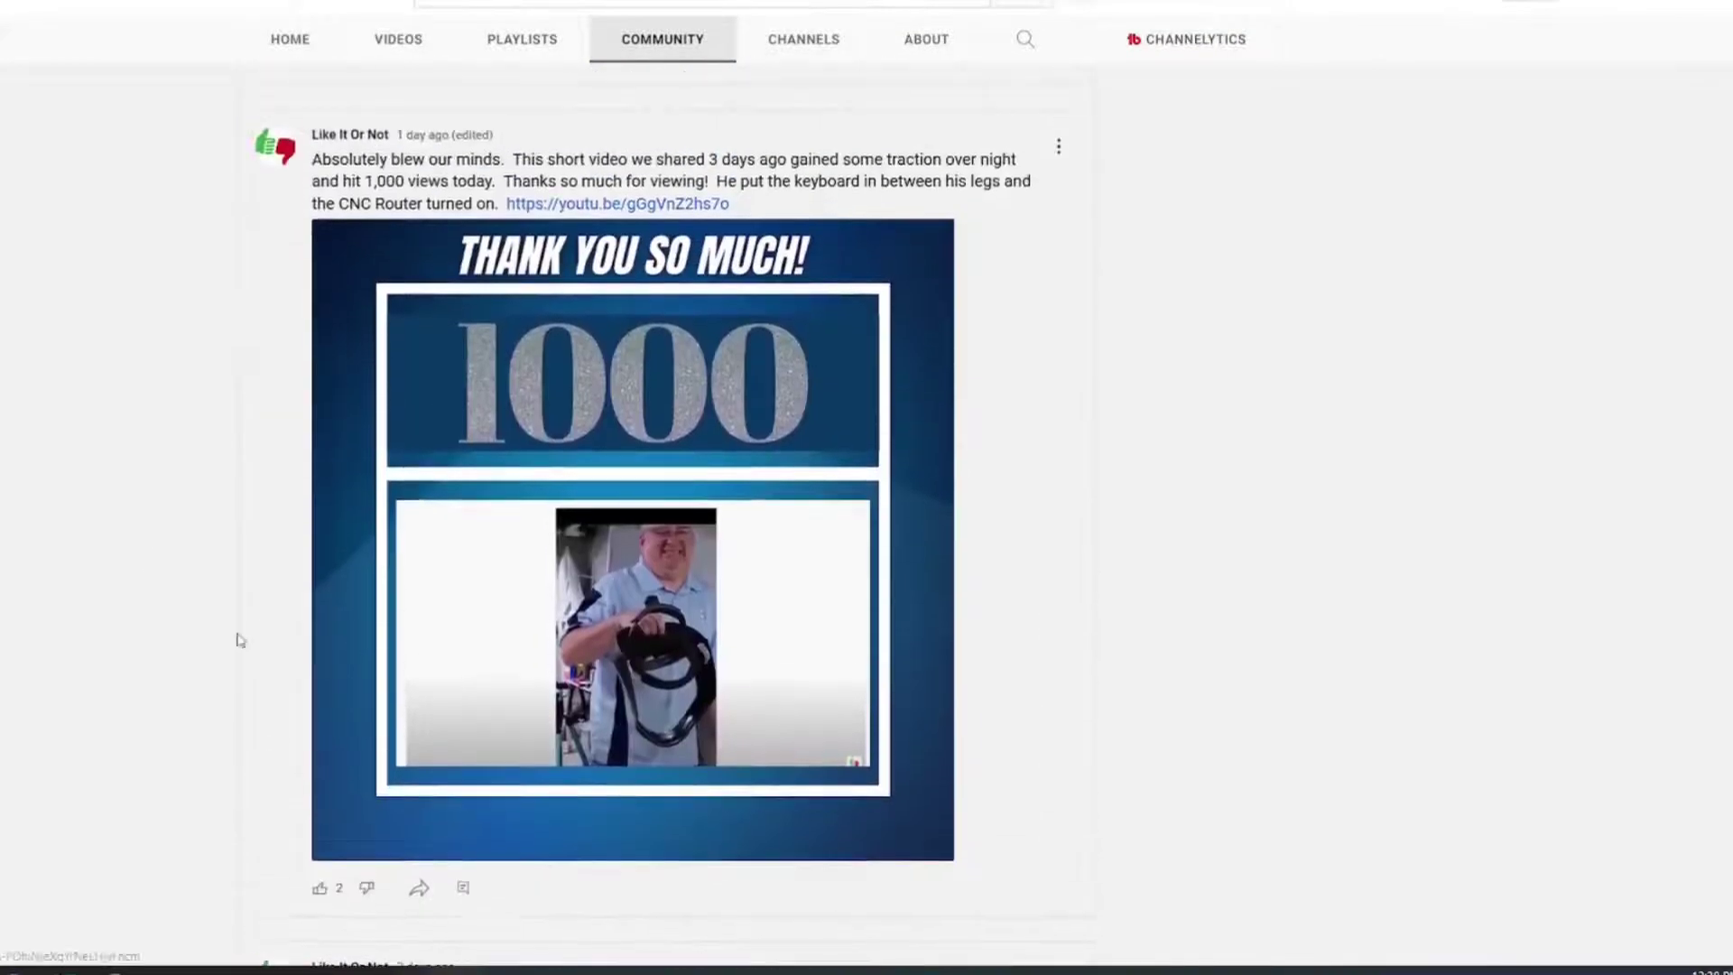
pyautogui.scroll(-11, 321, 897)
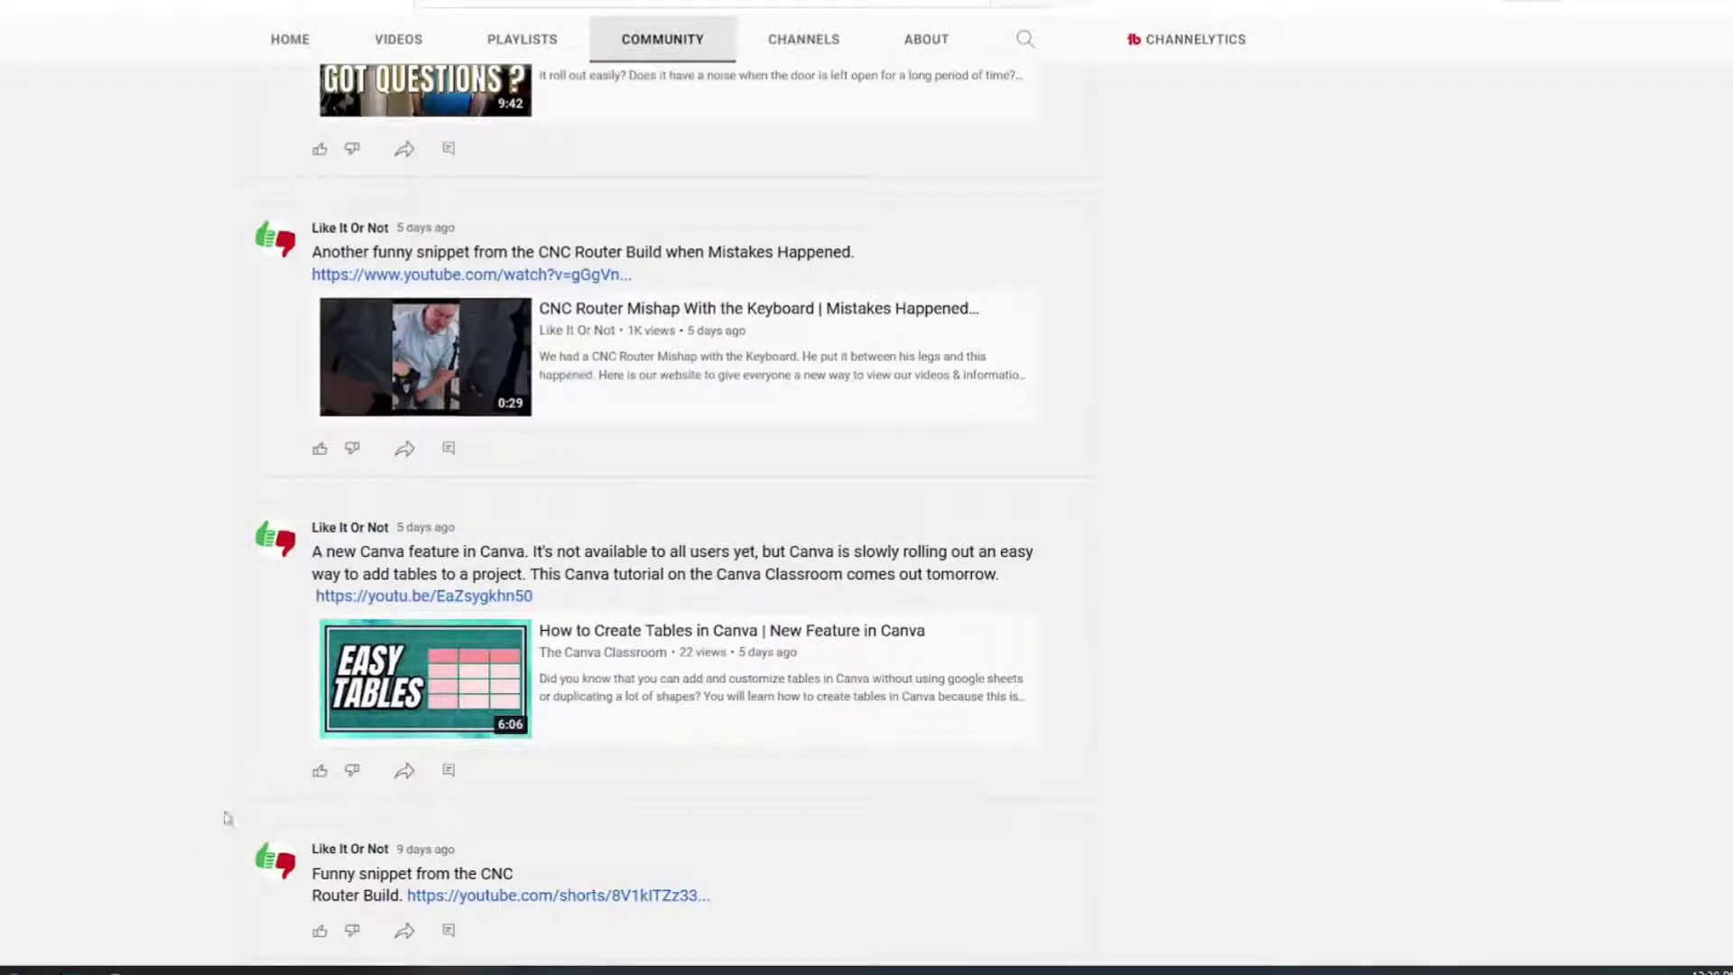
pyautogui.click(602, 652)
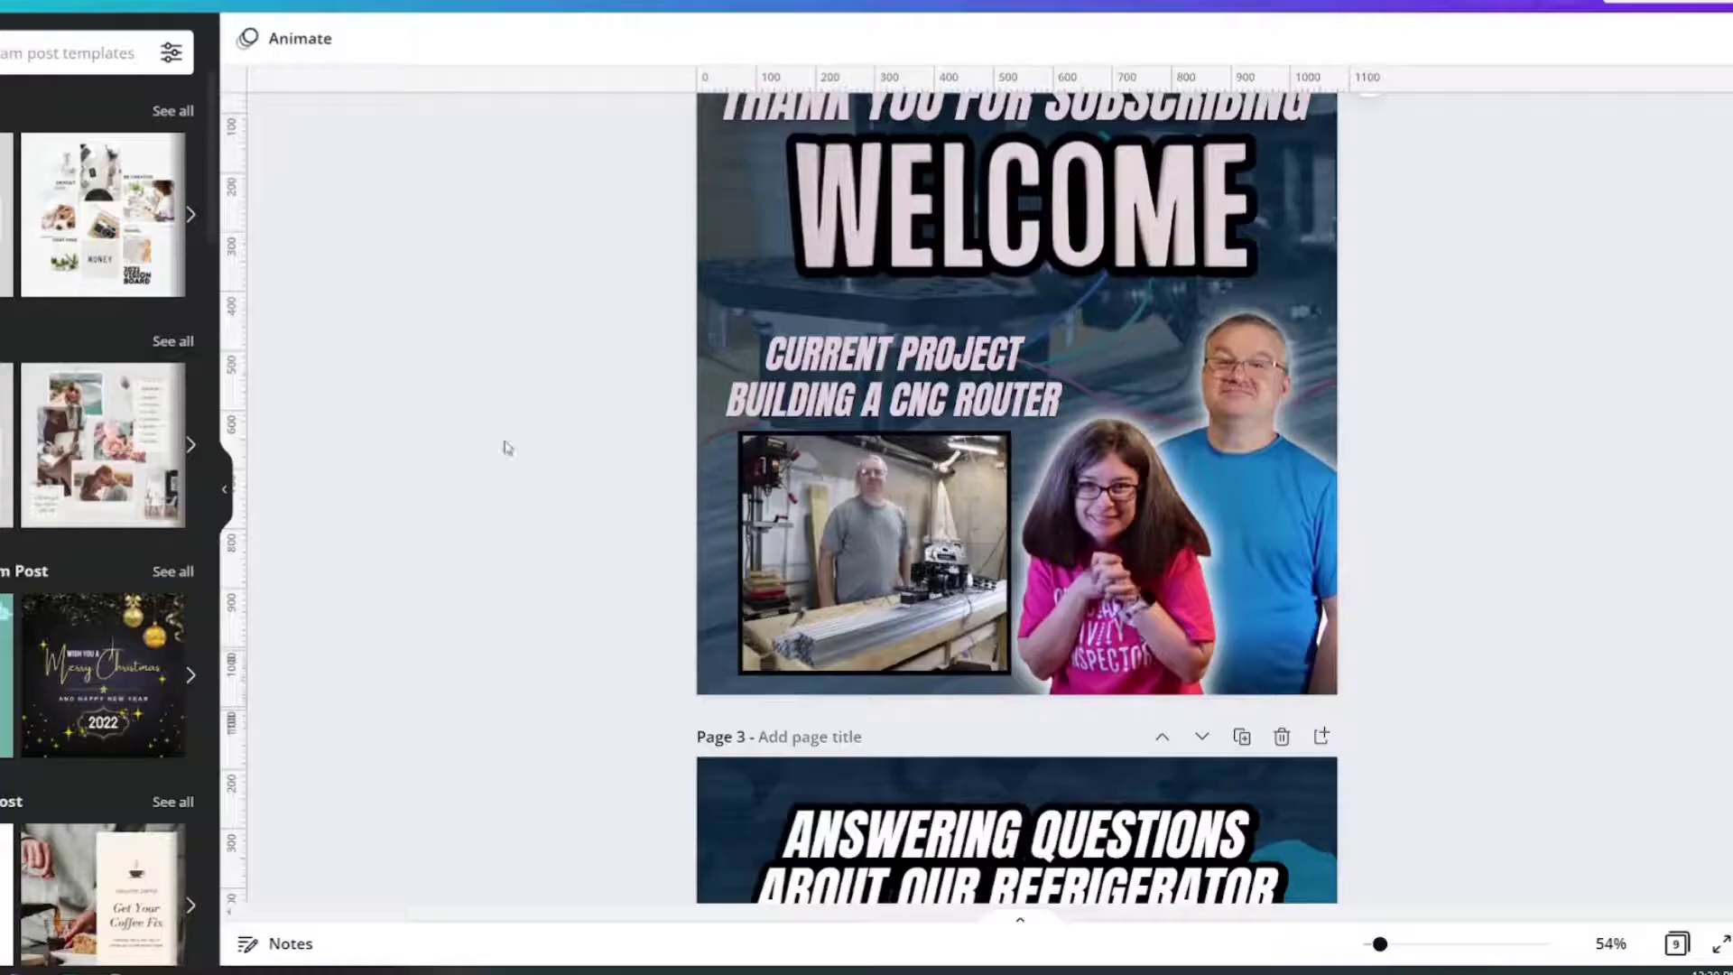
pyautogui.scroll(3, 502, 448)
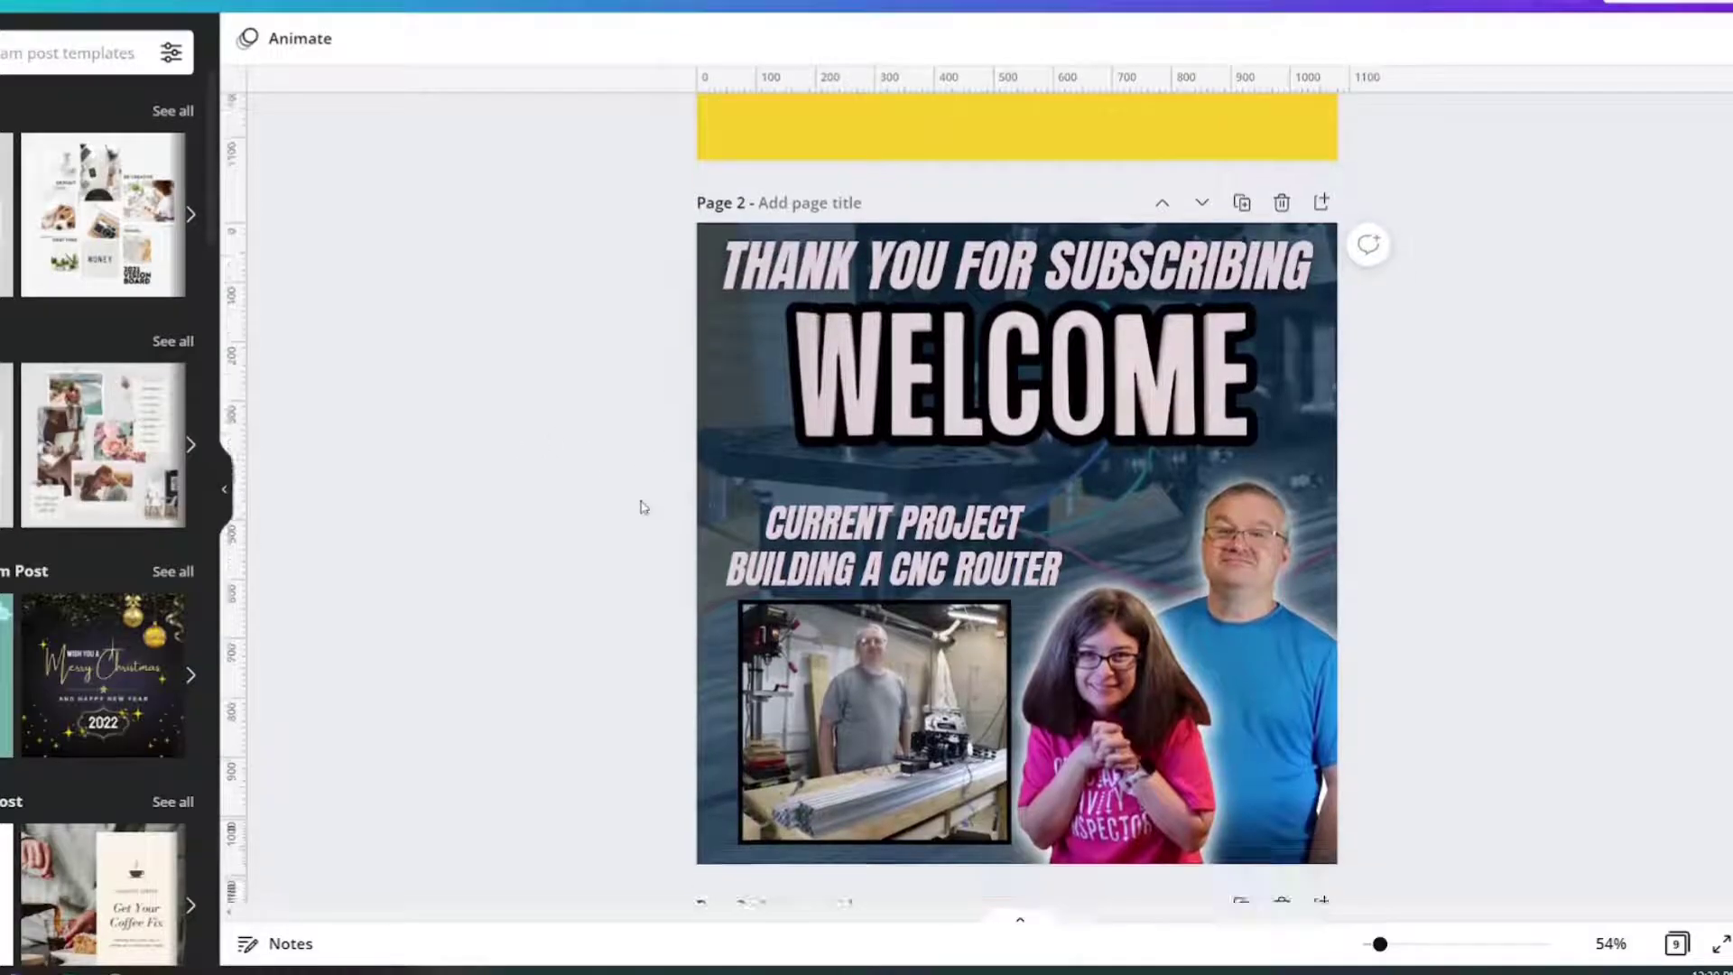
pyautogui.scroll(-15, 643, 507)
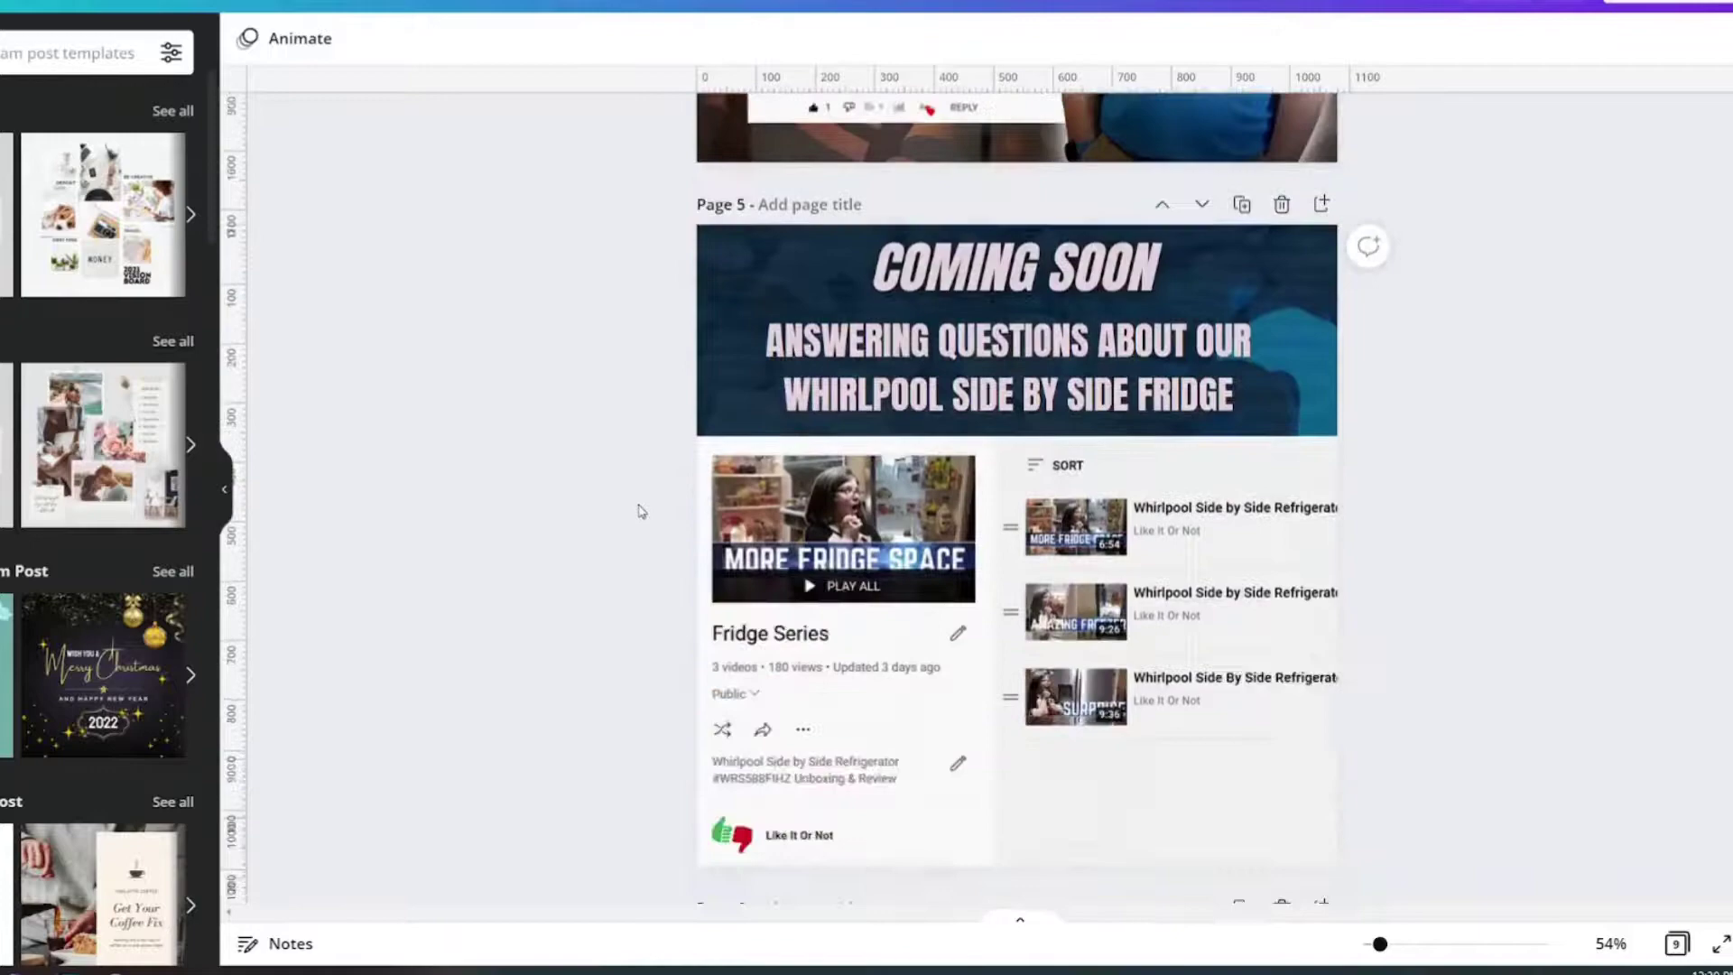
pyautogui.scroll(-10, 640, 511)
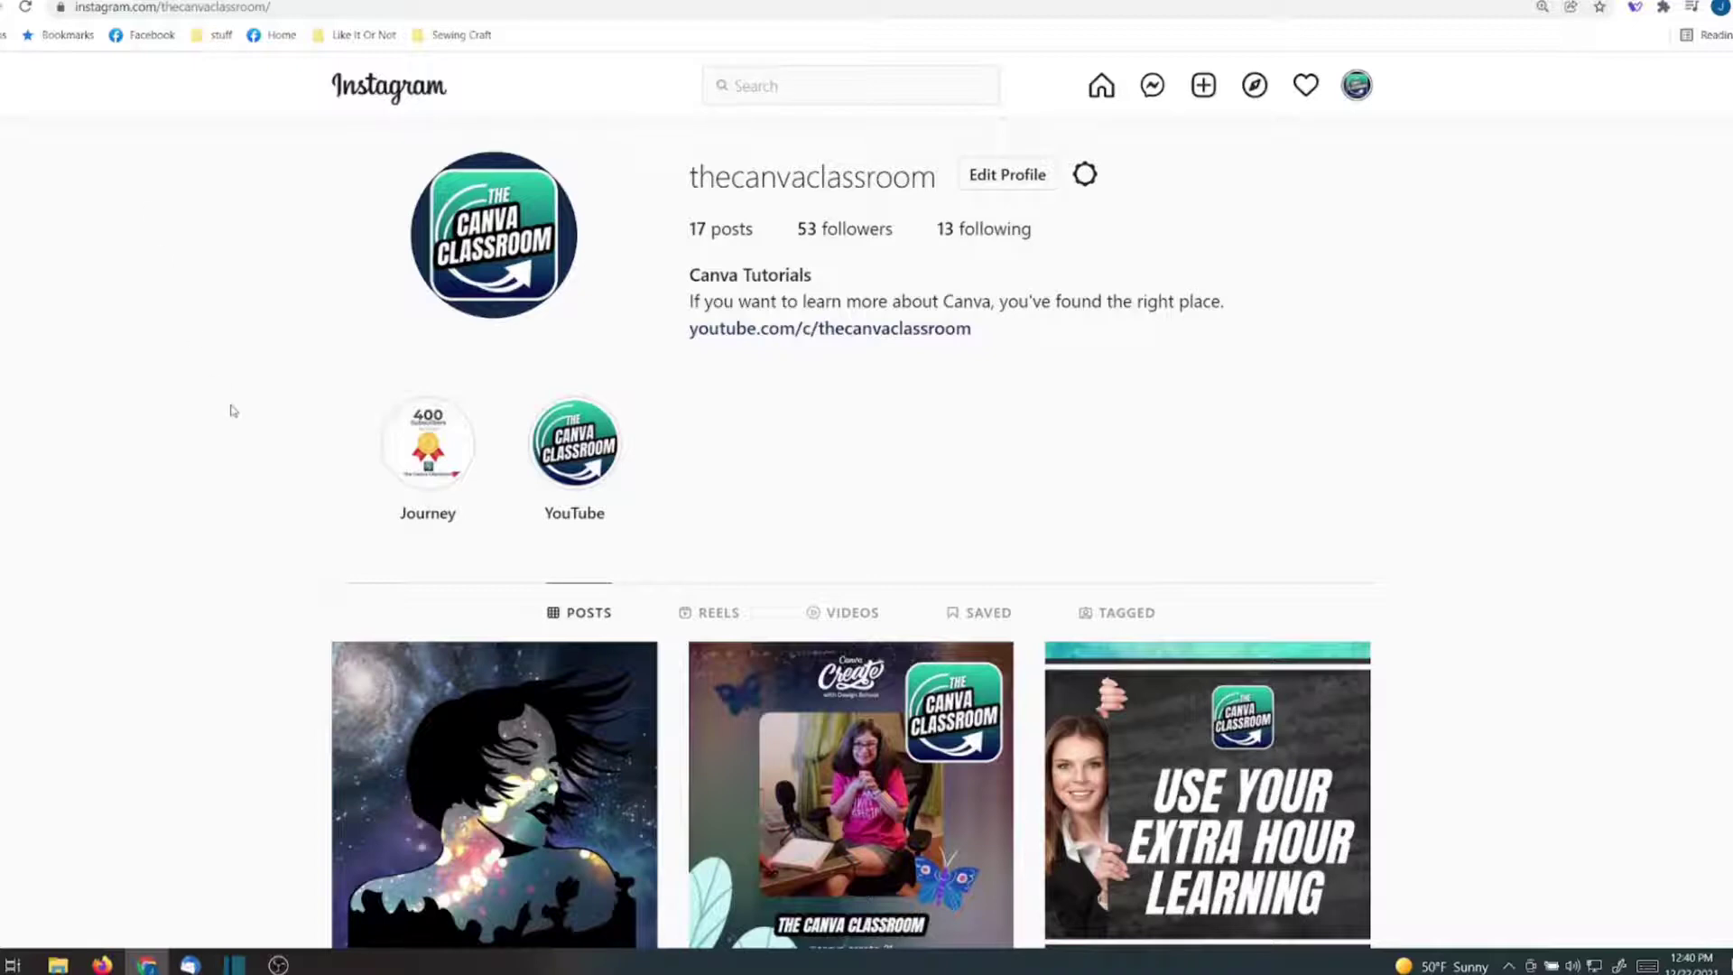
# Scroll The Canva Classroom Instagram profile, then switch to its Weebly website tab
pyautogui.scroll(-1, 213, 394)
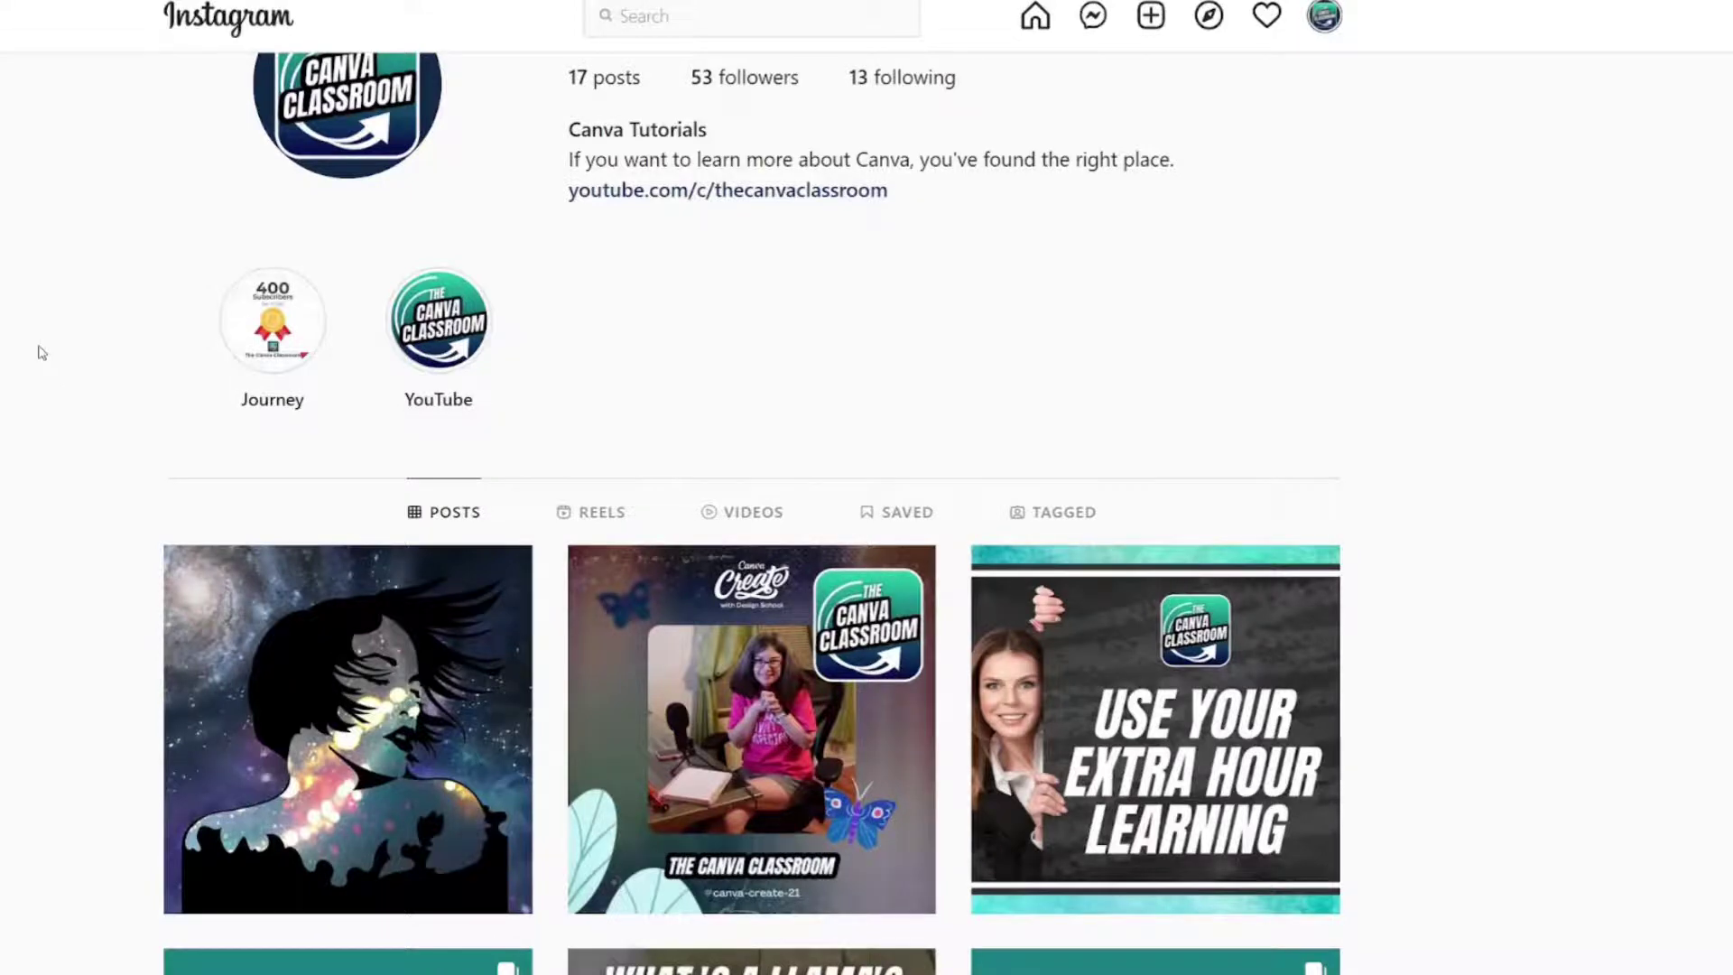
pyautogui.hotkey('ctrl', 'Tab')
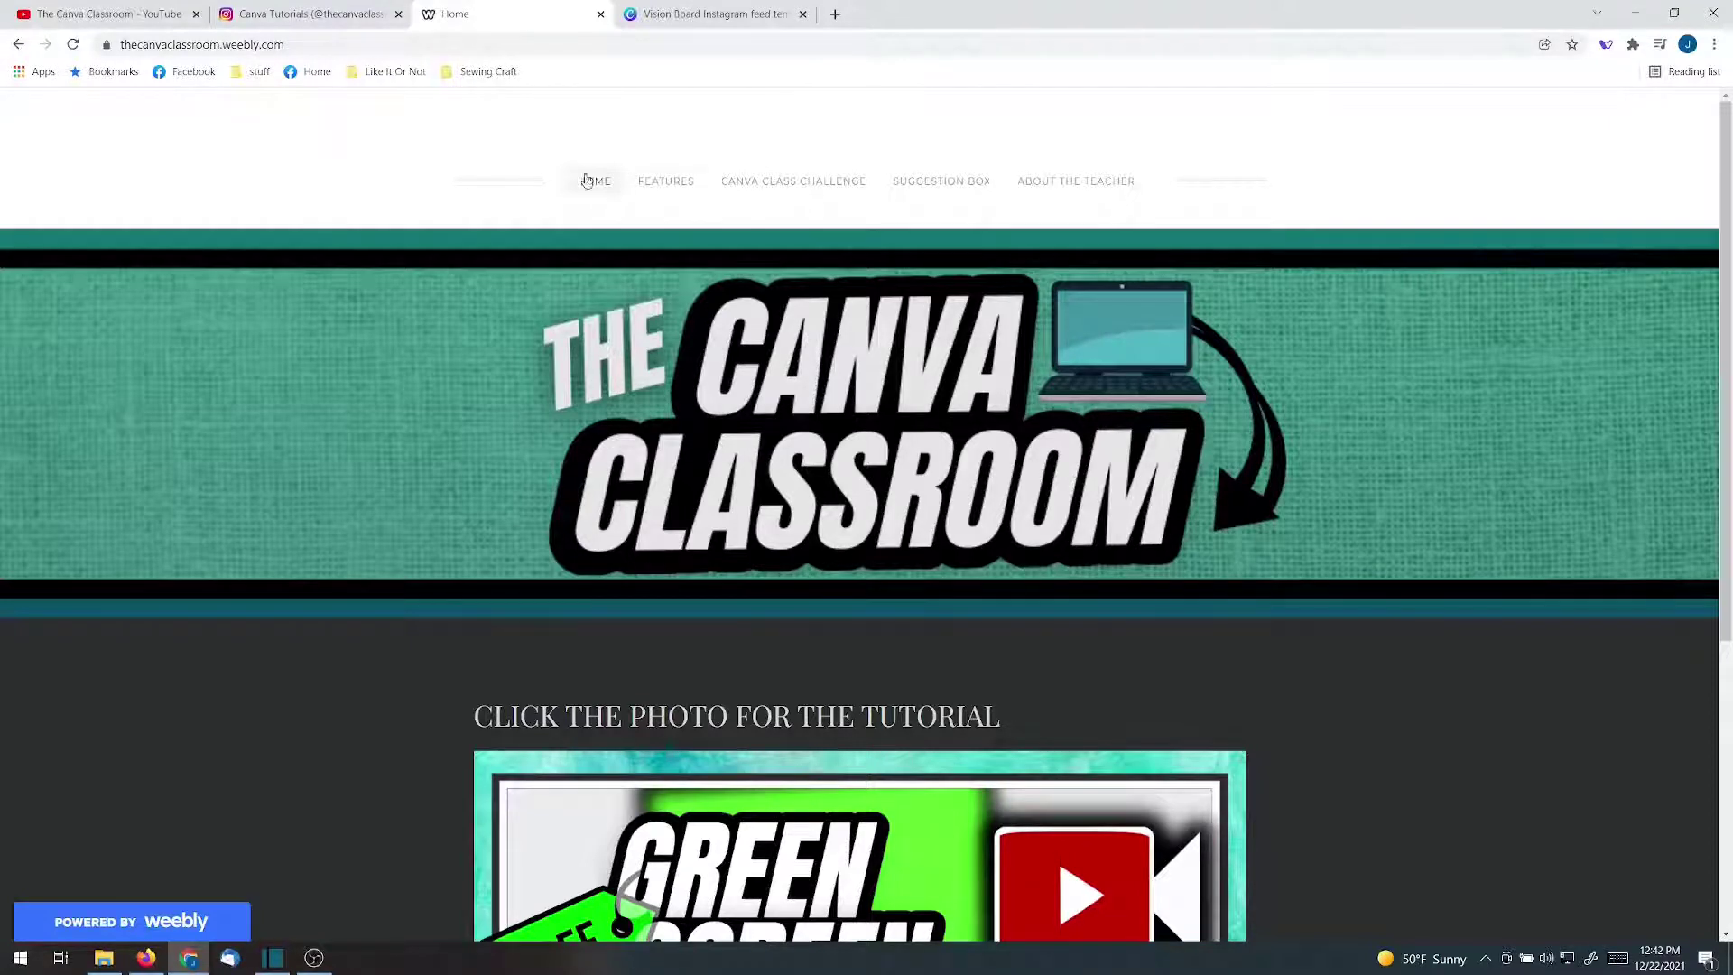
# Browse the site's FEATURES and CANVA CLASS CHALLENGE pages, then return to the Vision Board design
pyautogui.click(681, 192)
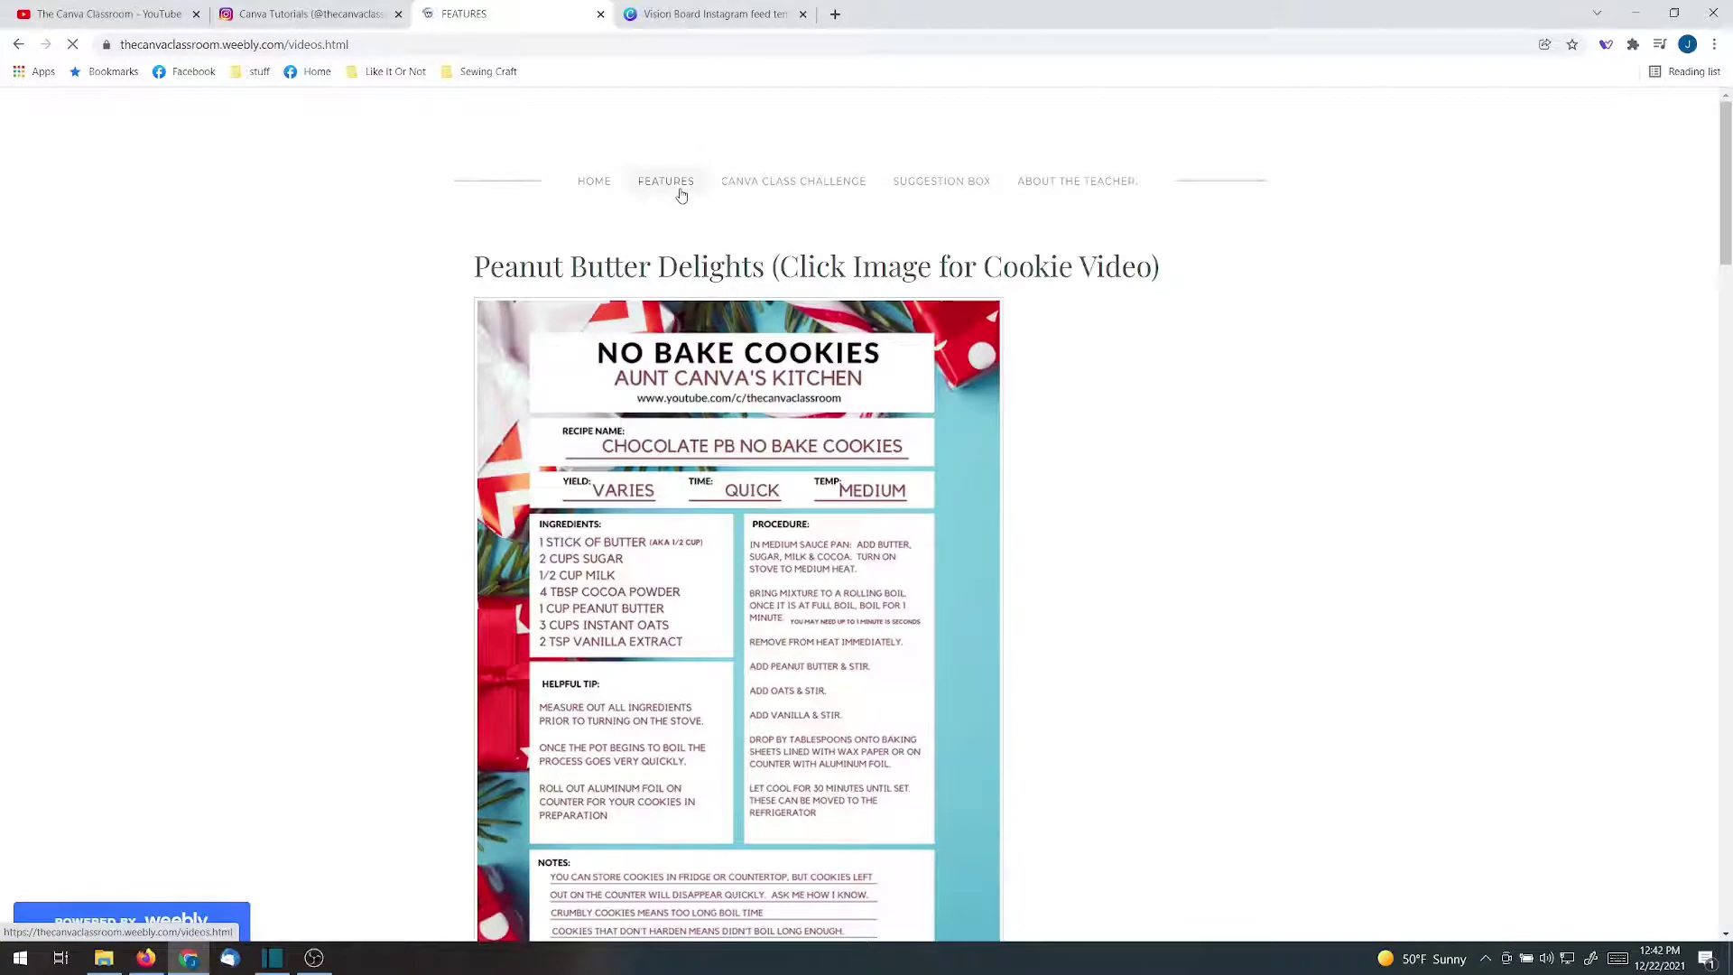
pyautogui.click(780, 188)
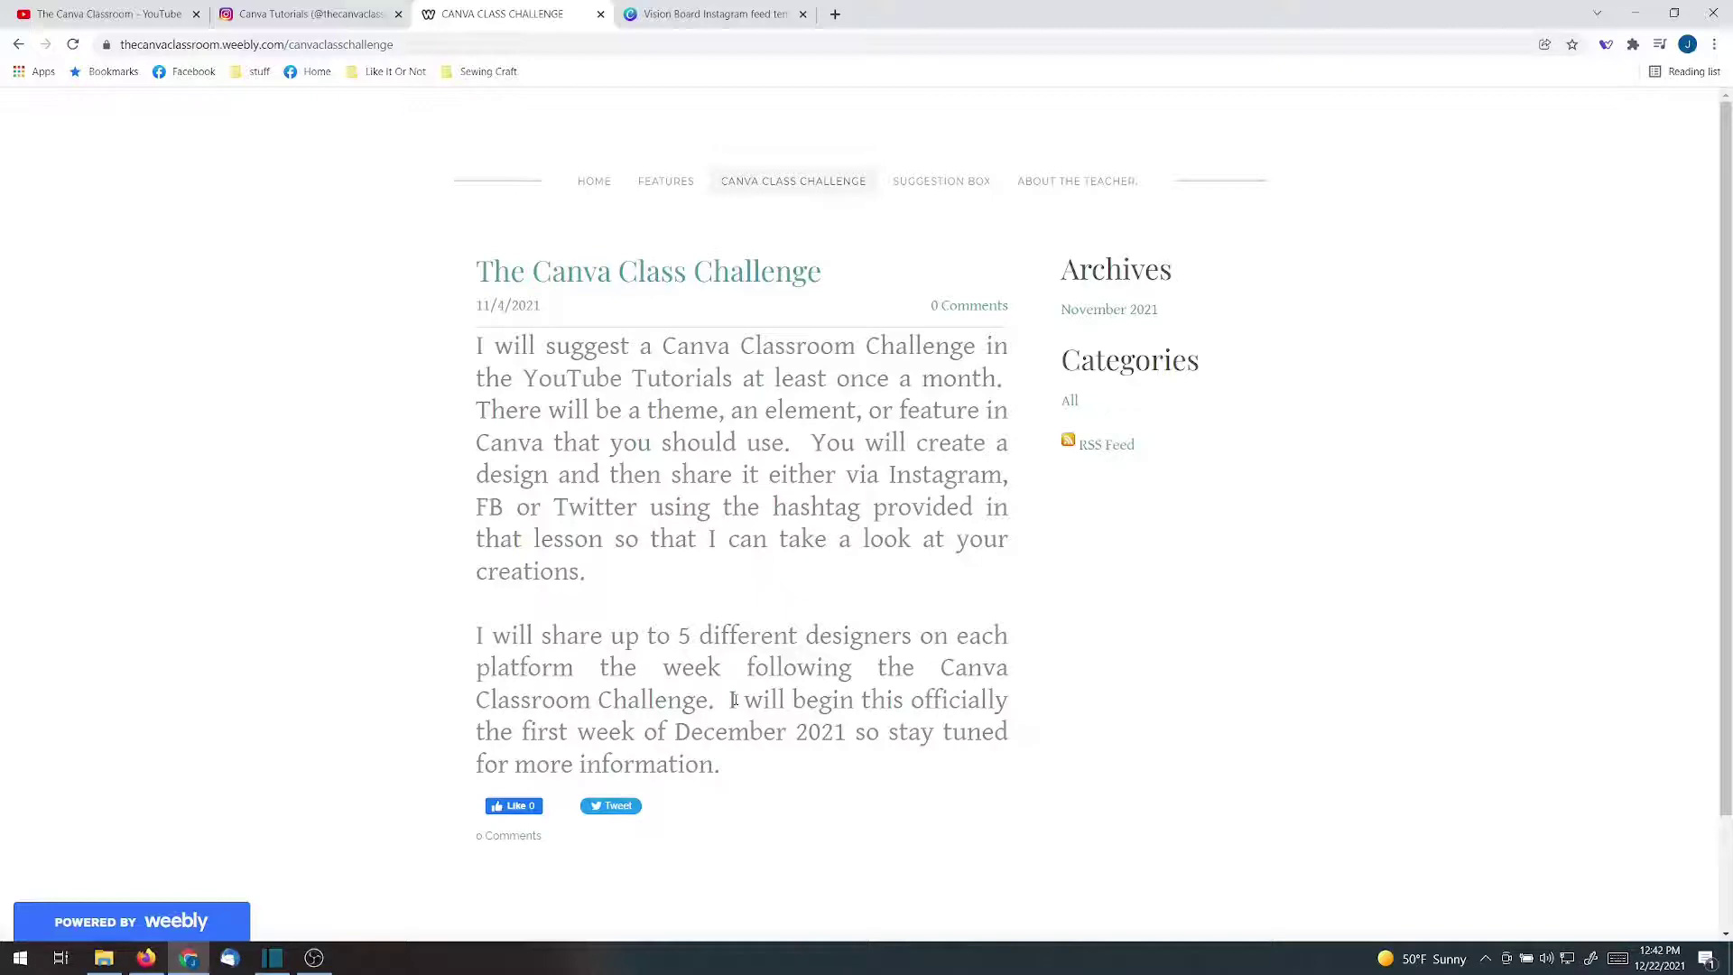
pyautogui.hotkey('ctrl', 'Tab')
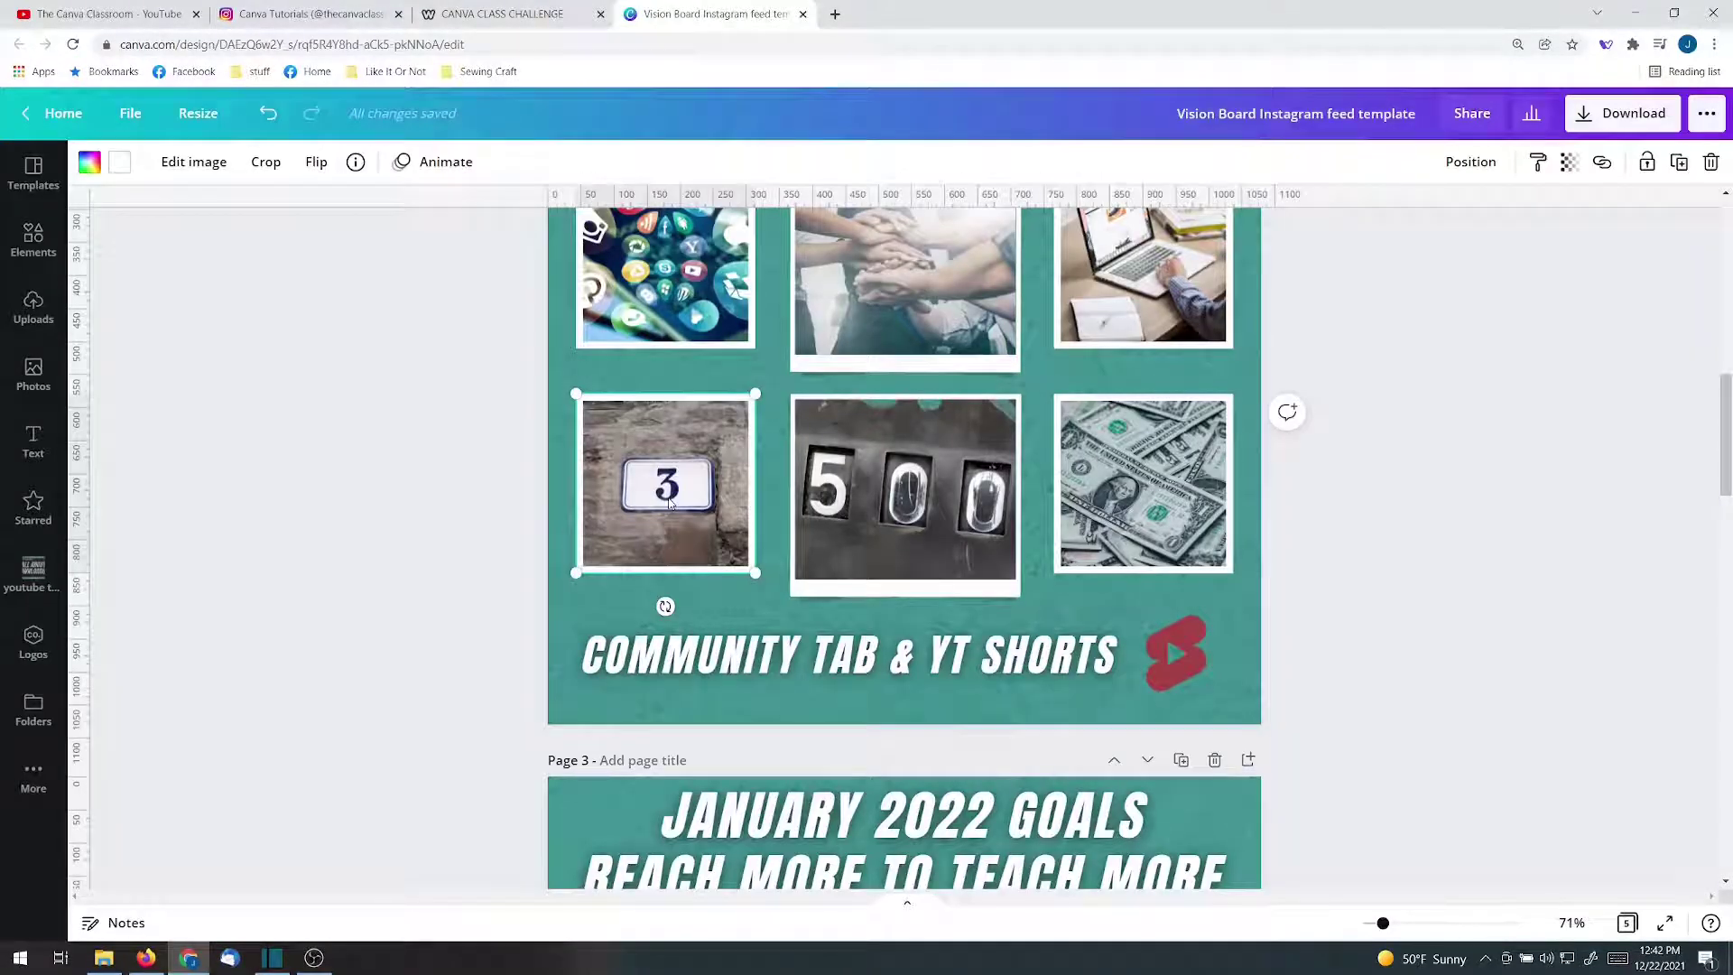
pyautogui.click(928, 458)
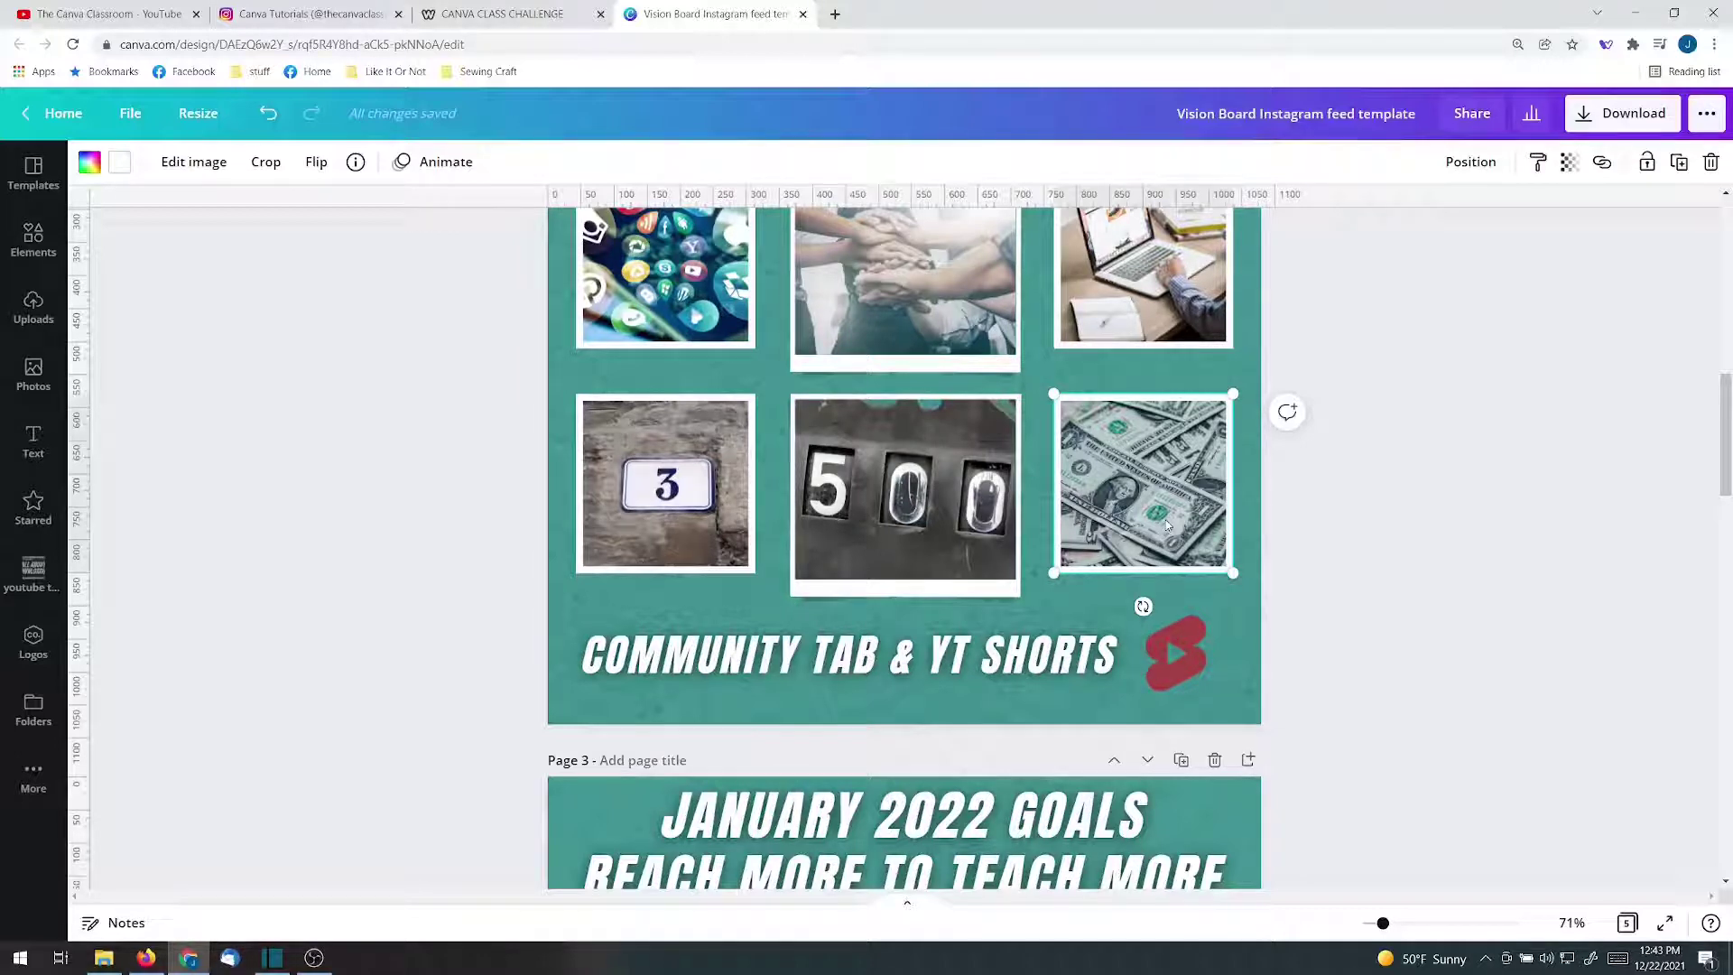
pyautogui.click(1361, 598)
pyautogui.scroll(-5, 1361, 598)
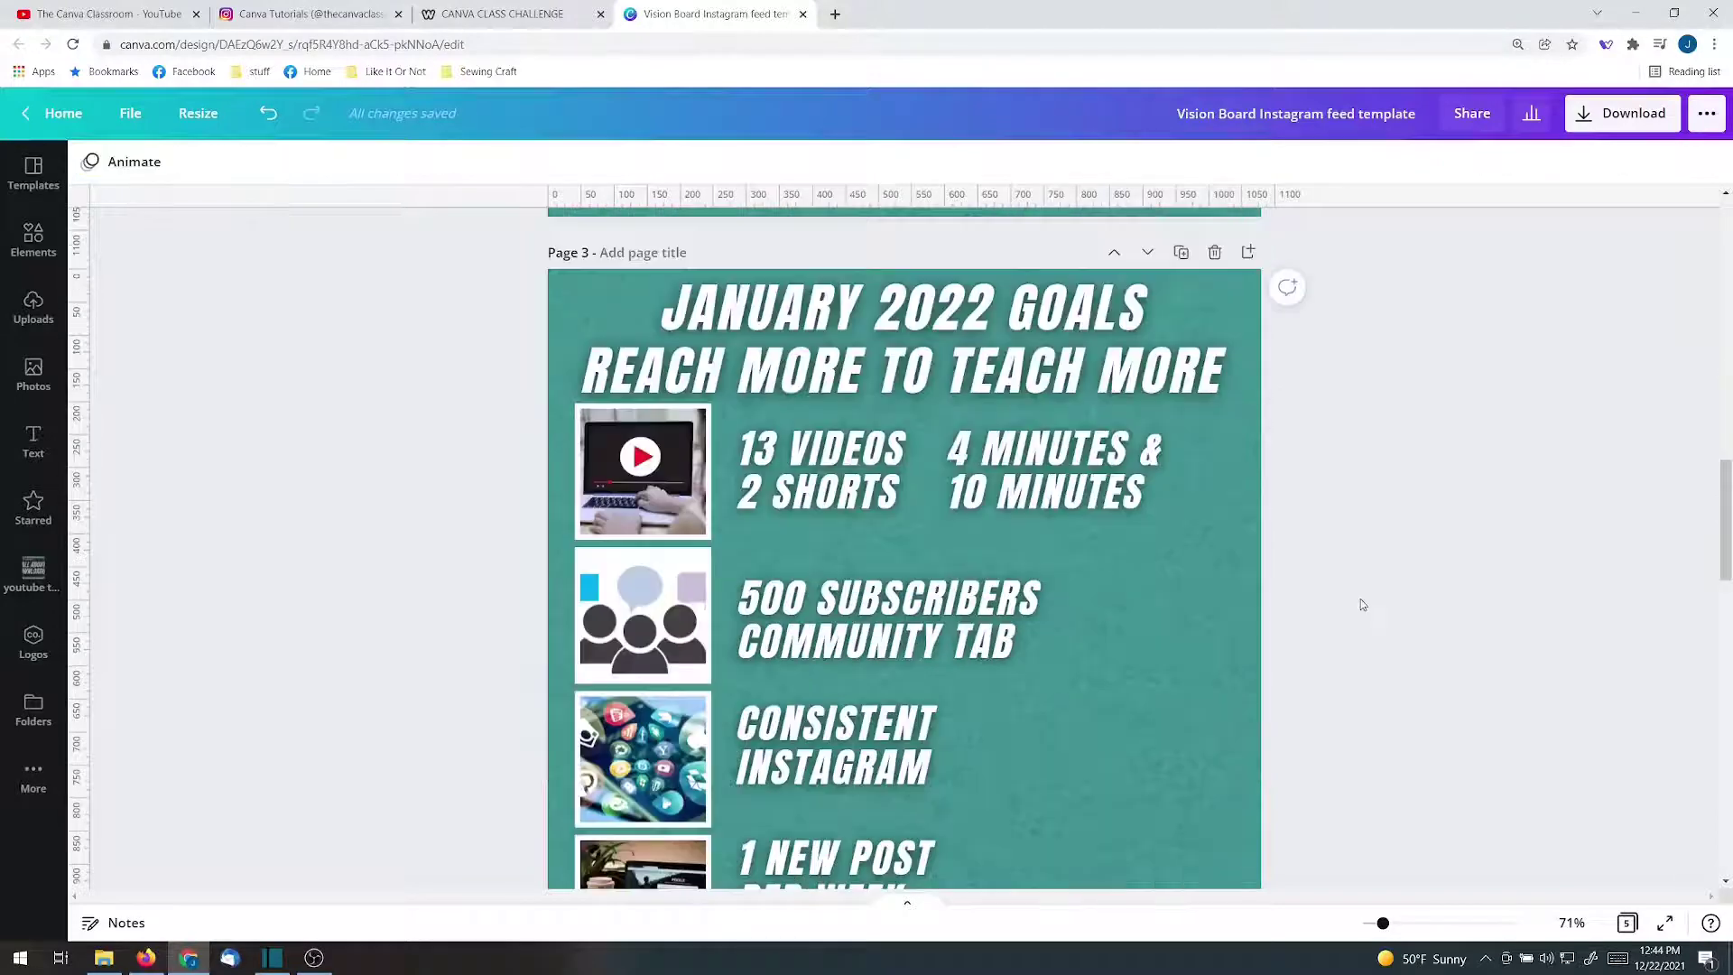
pyautogui.scroll(1, 1359, 604)
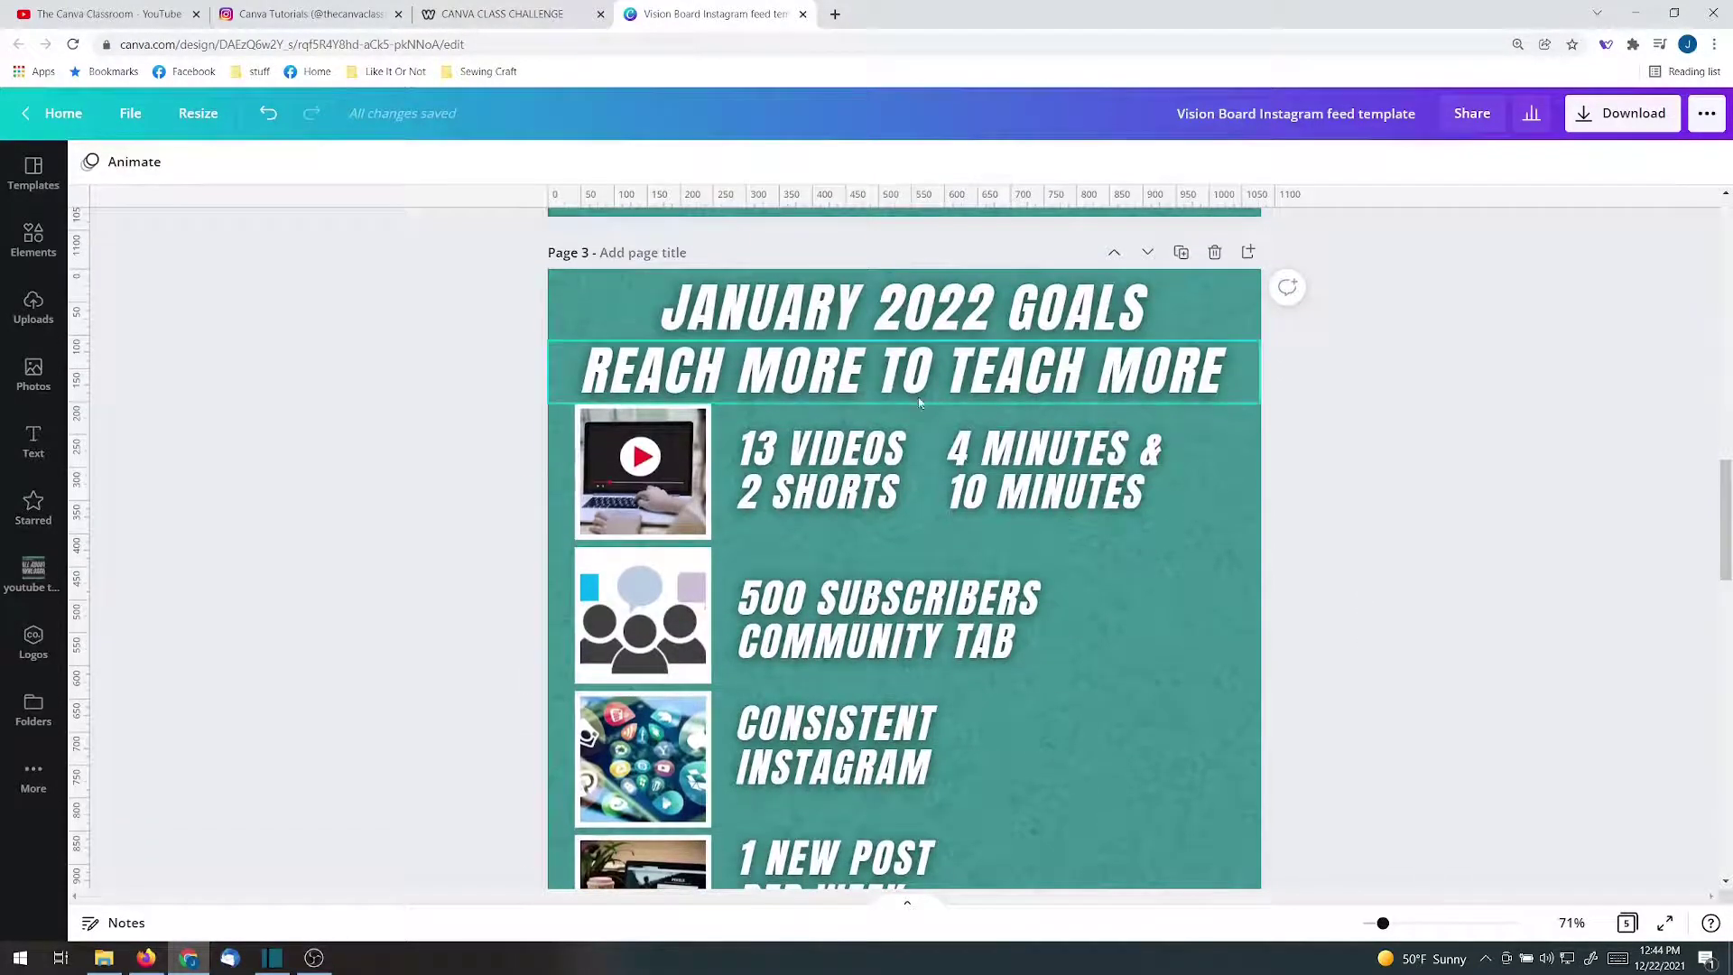
pyautogui.scroll(-1, 1614, 839)
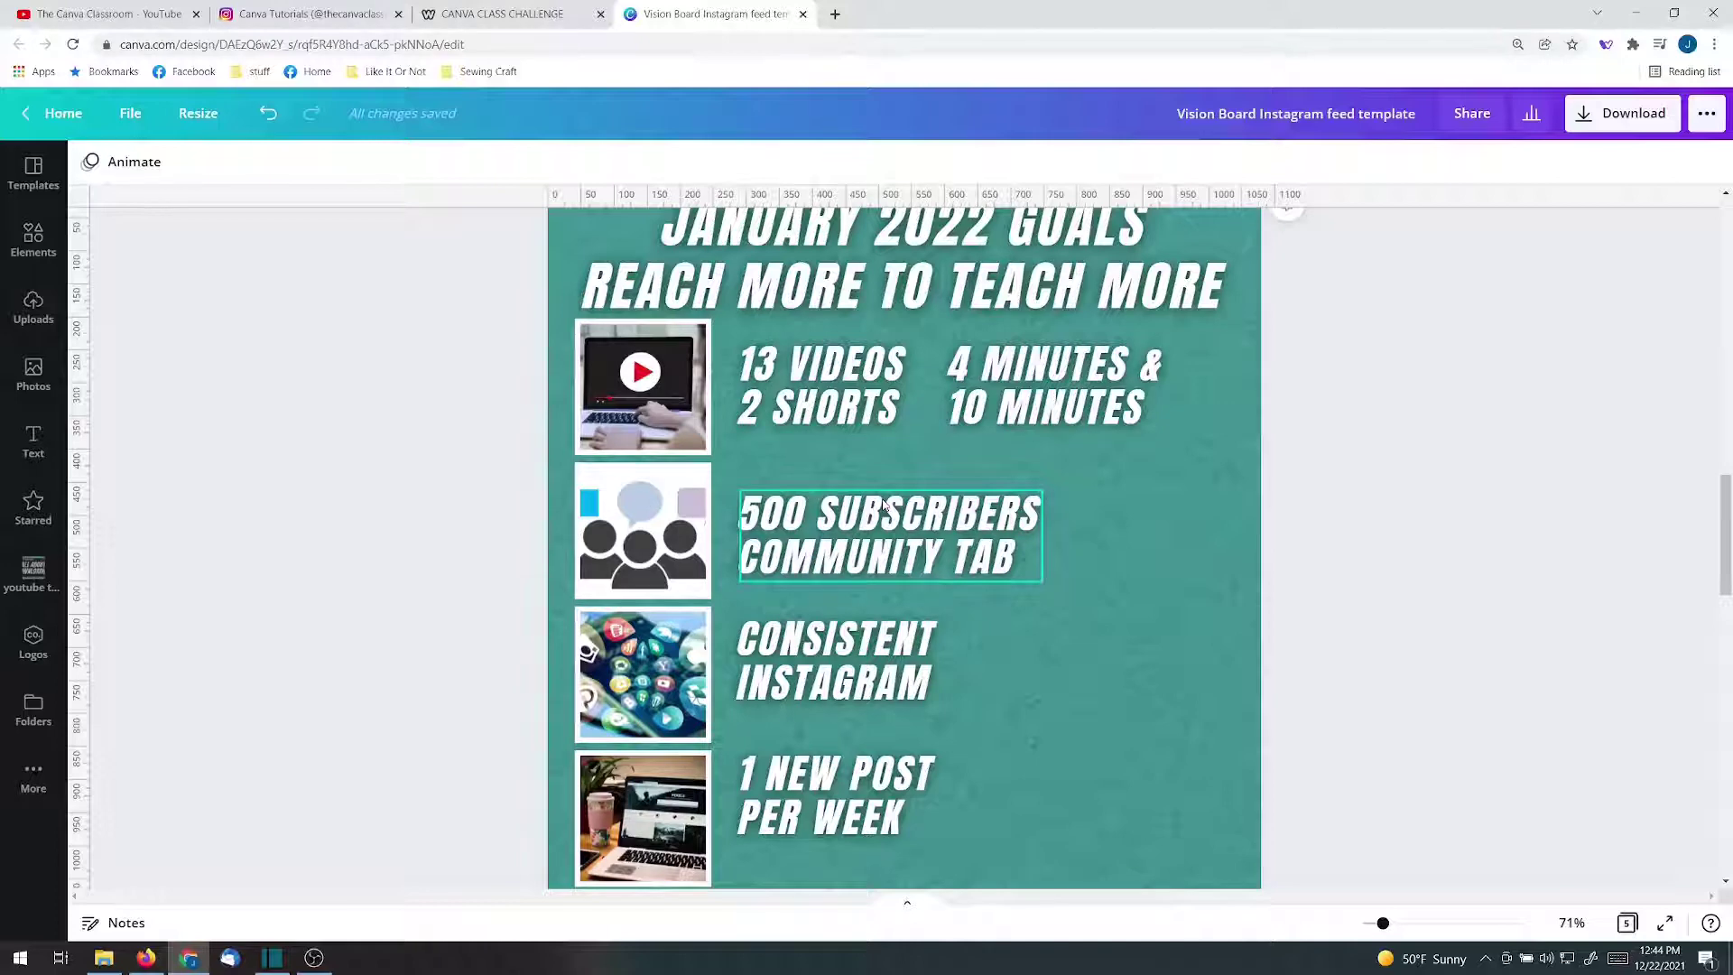
pyautogui.click(808, 672)
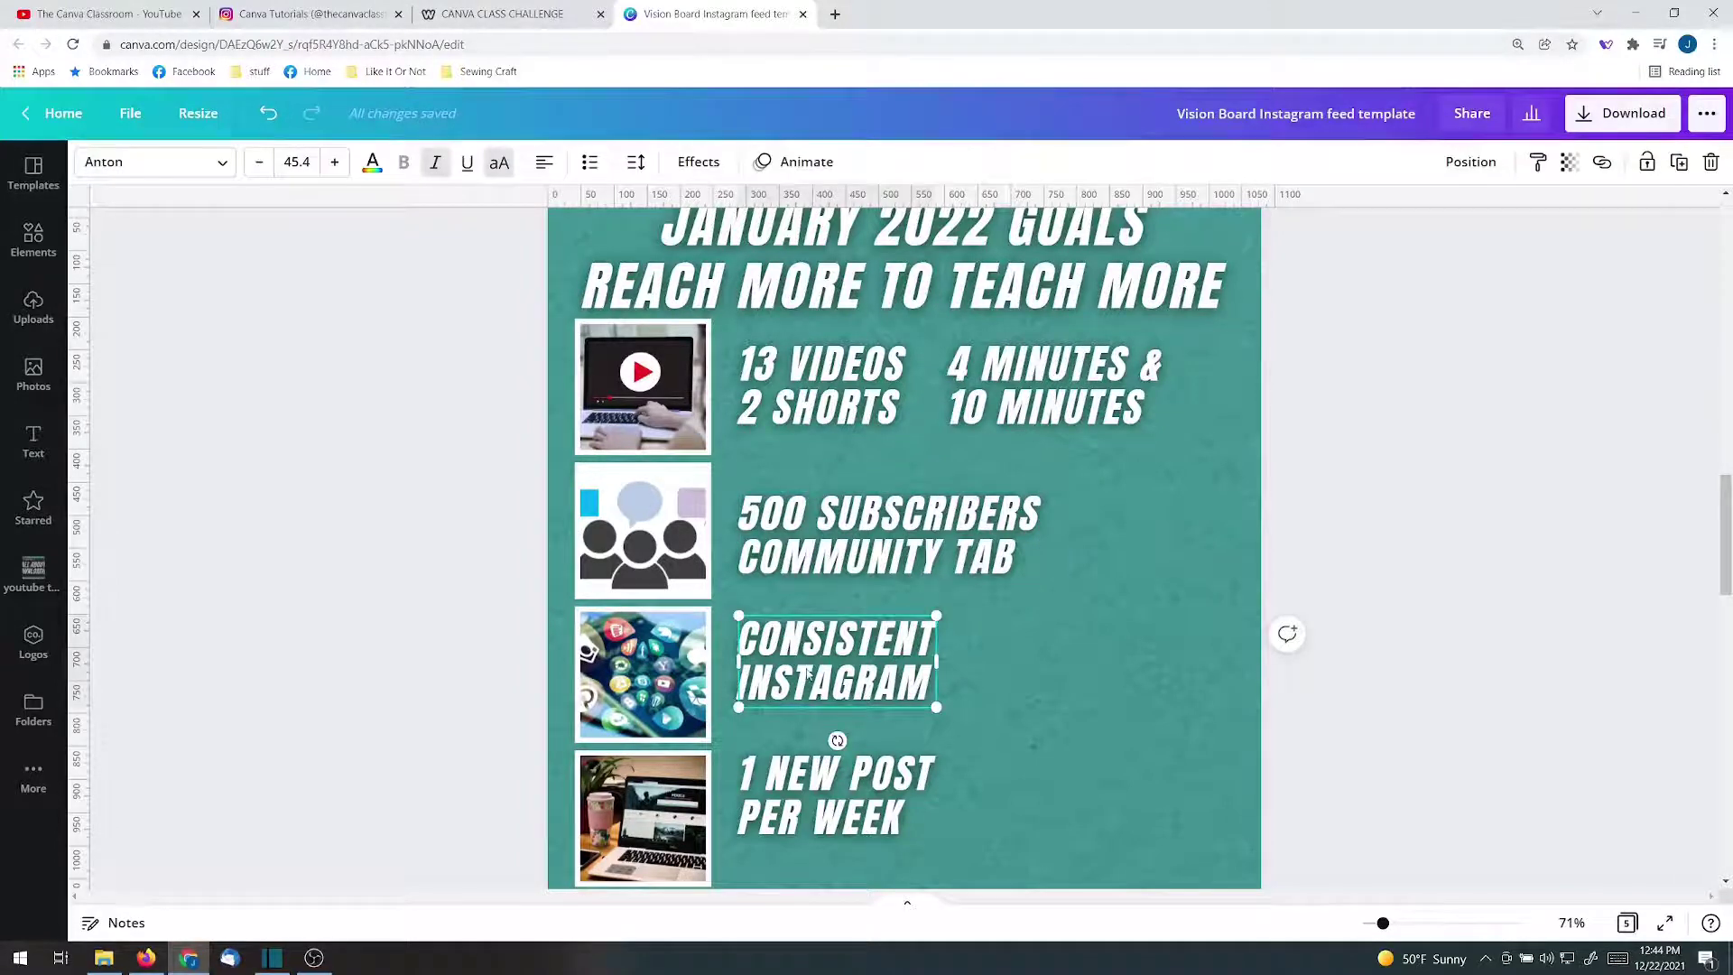
pyautogui.scroll(-2, 808, 672)
pyautogui.press('Tab')
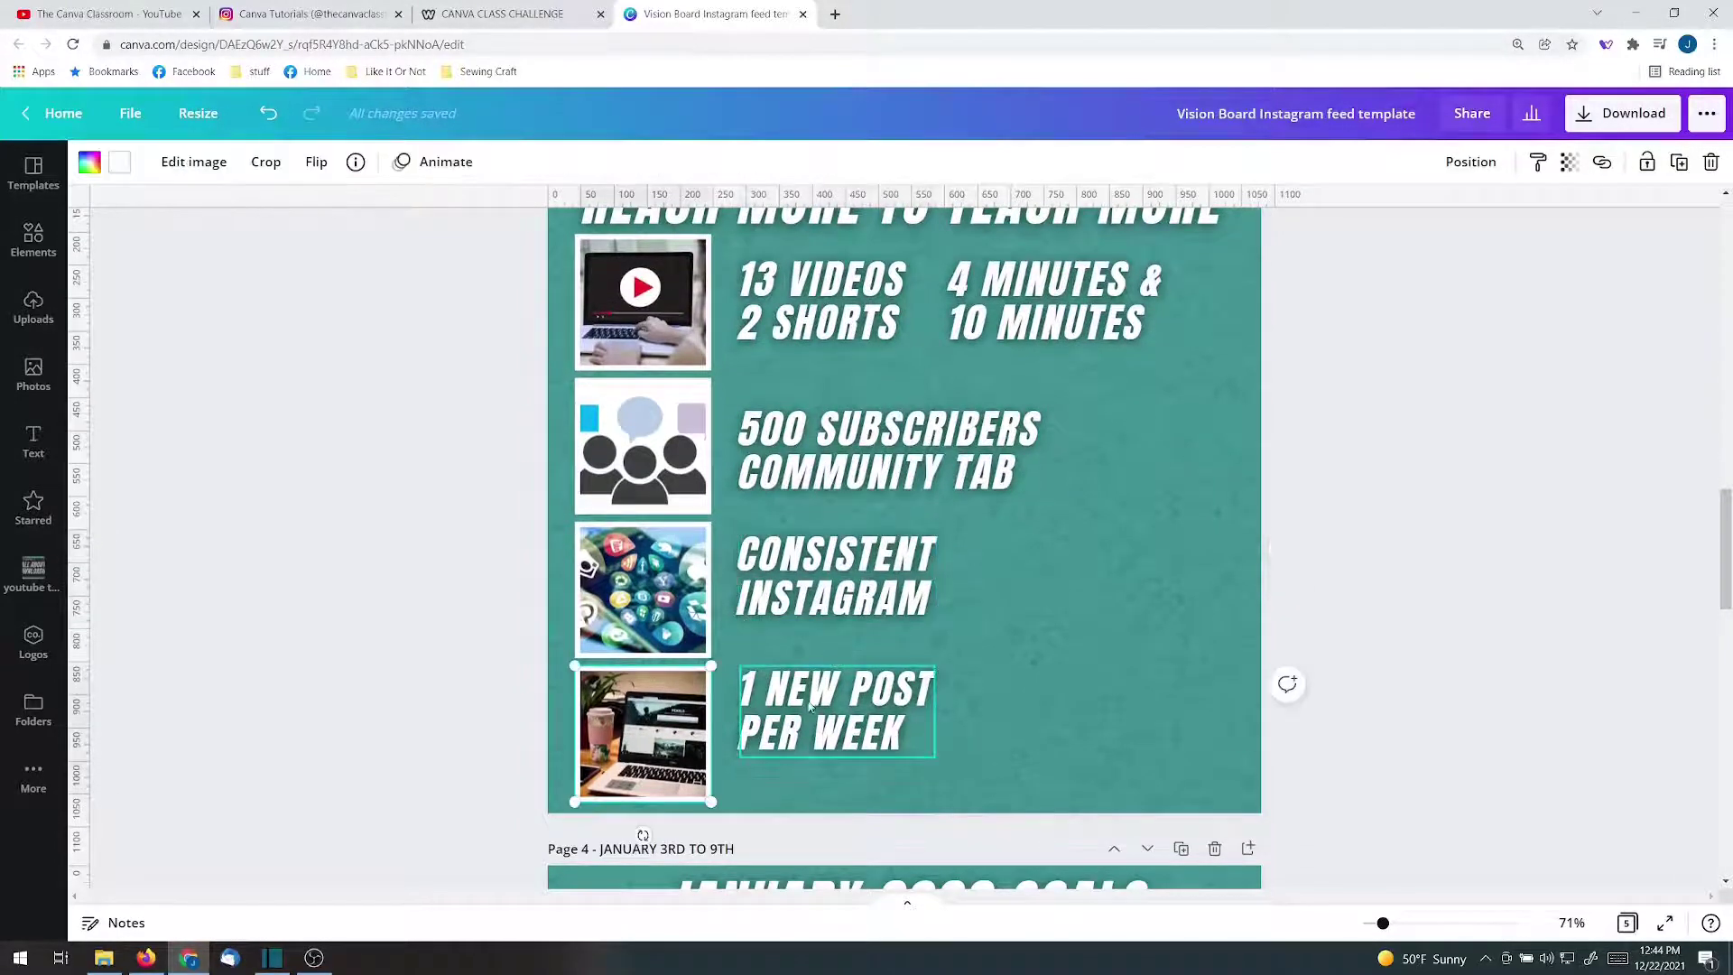
pyautogui.click(823, 706)
pyautogui.scroll(-2, 823, 706)
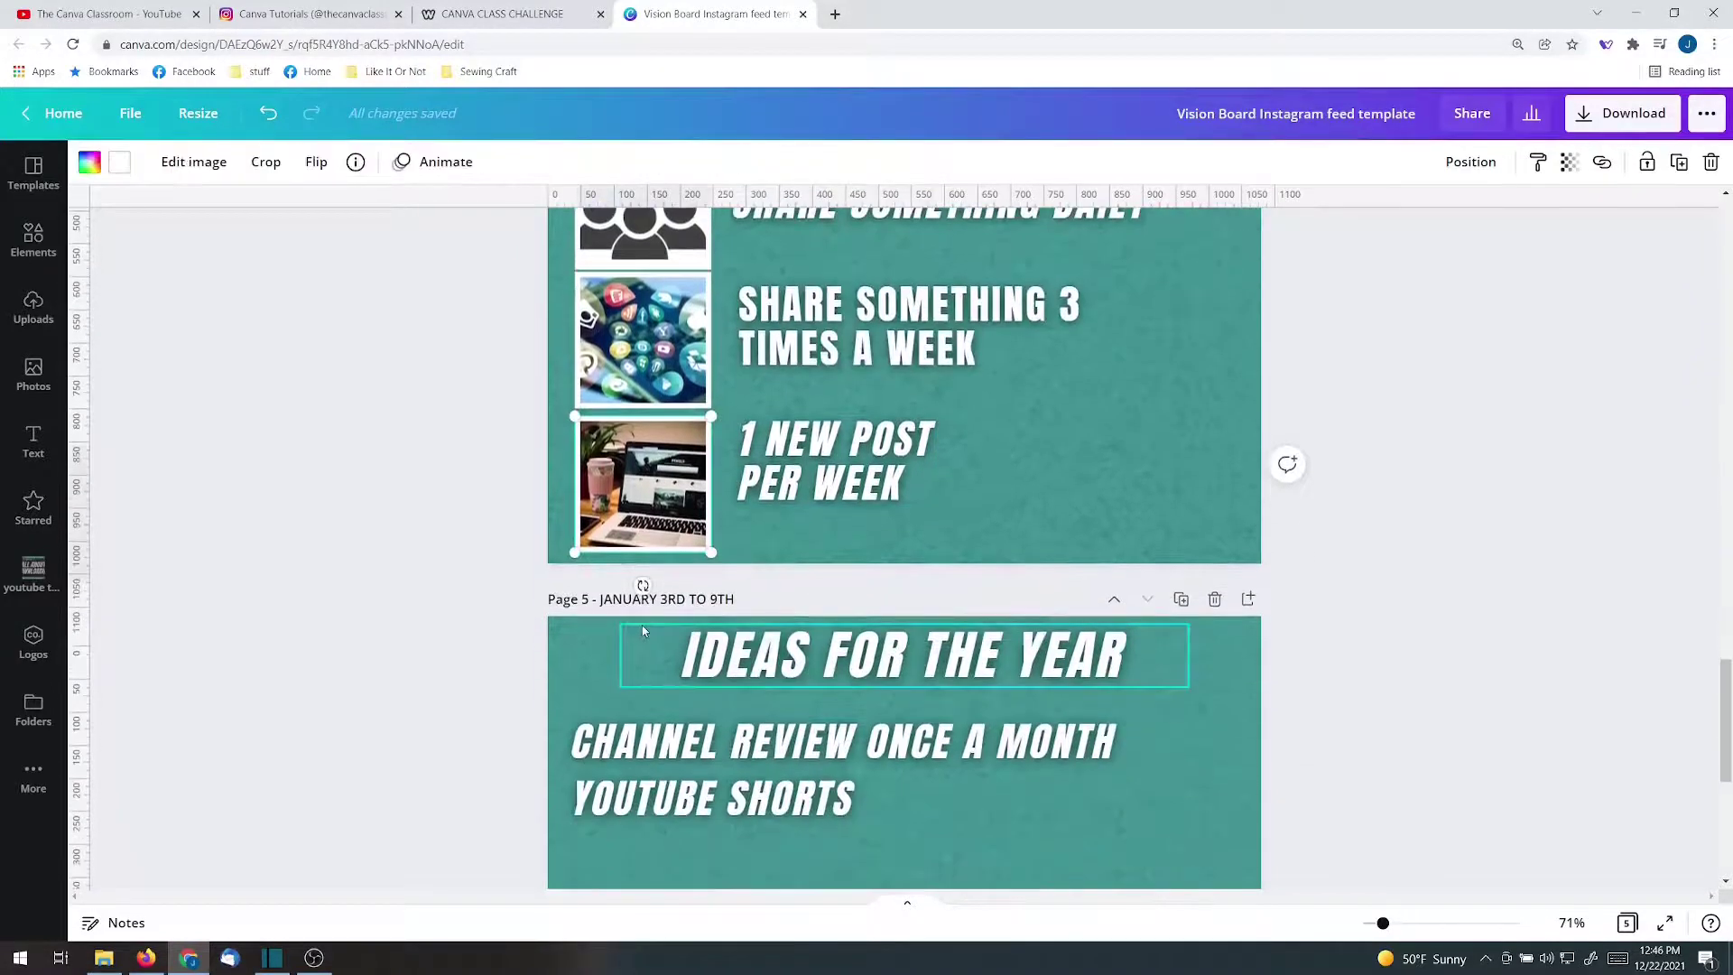
pyautogui.scroll(-3, 642, 624)
pyautogui.click(699, 492)
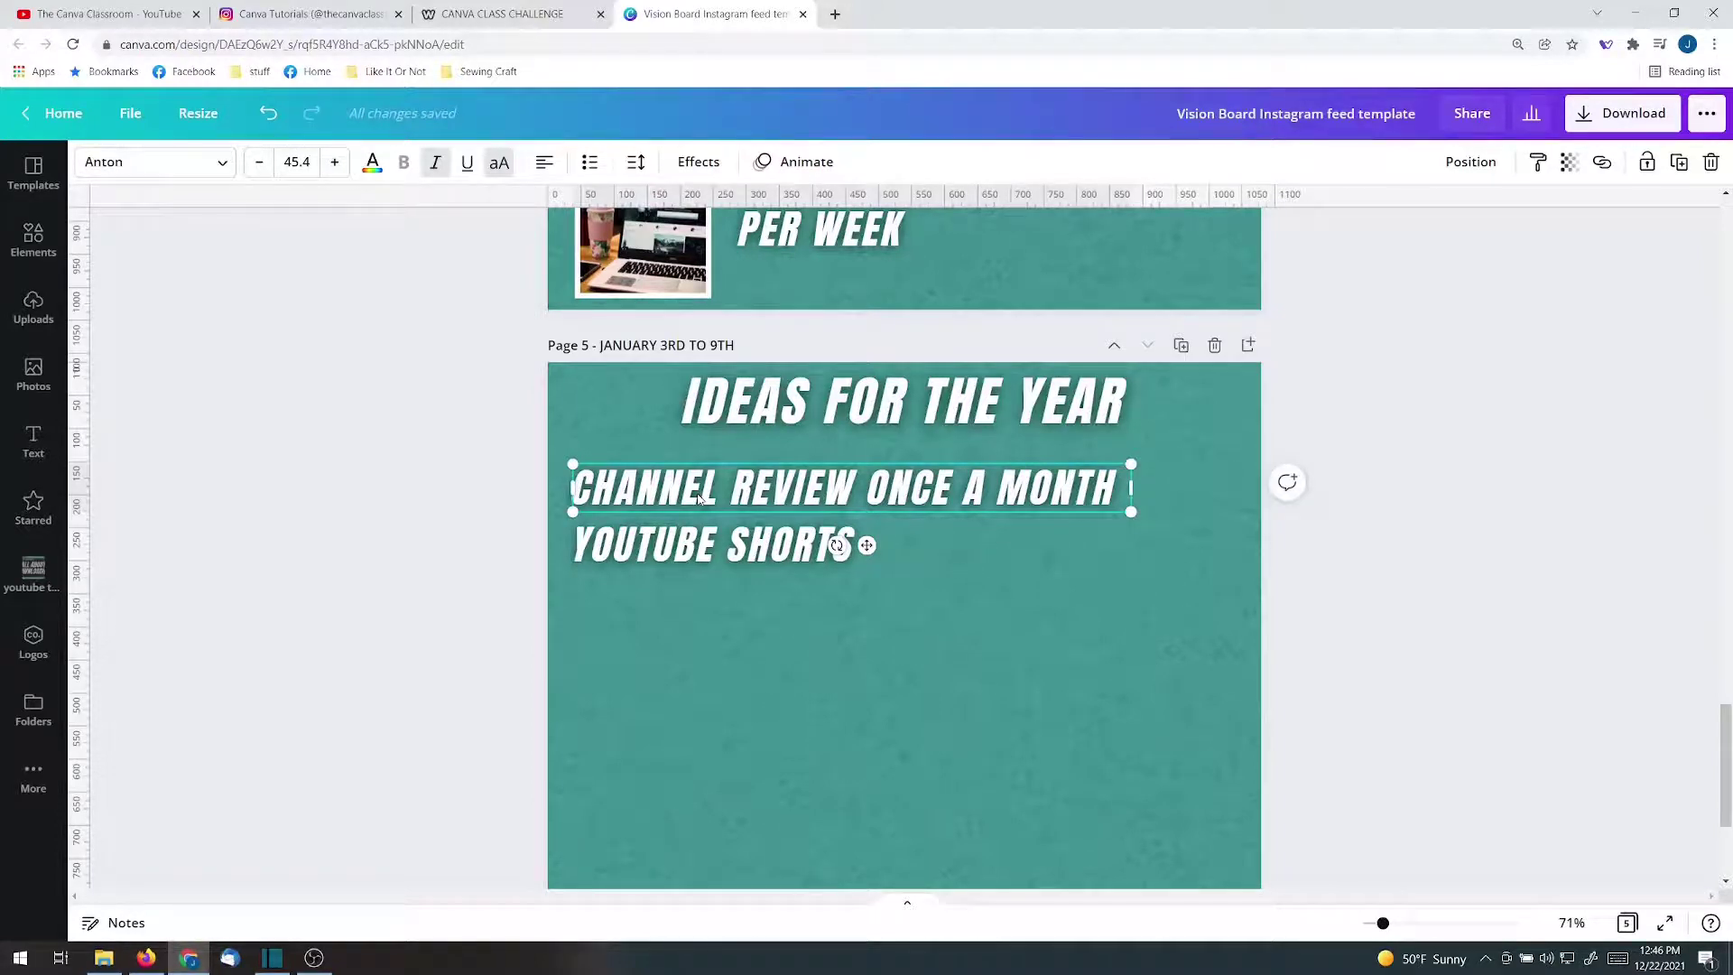
pyautogui.scroll(20, 421, 566)
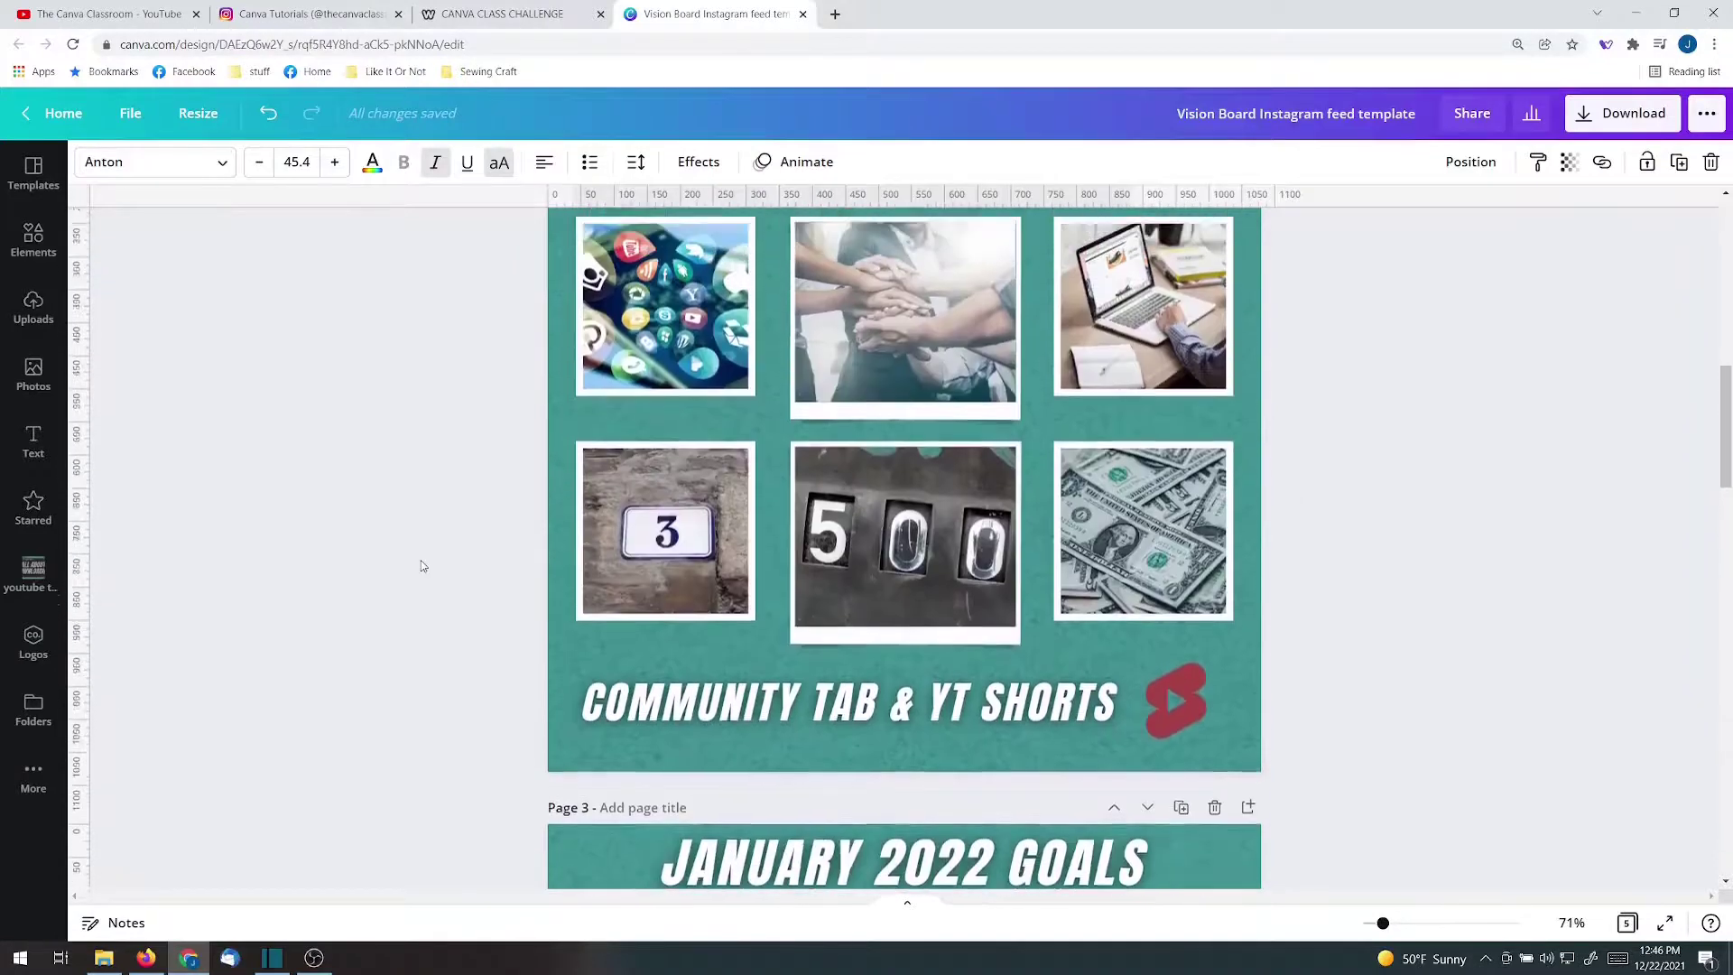
pyautogui.scroll(-1, 420, 565)
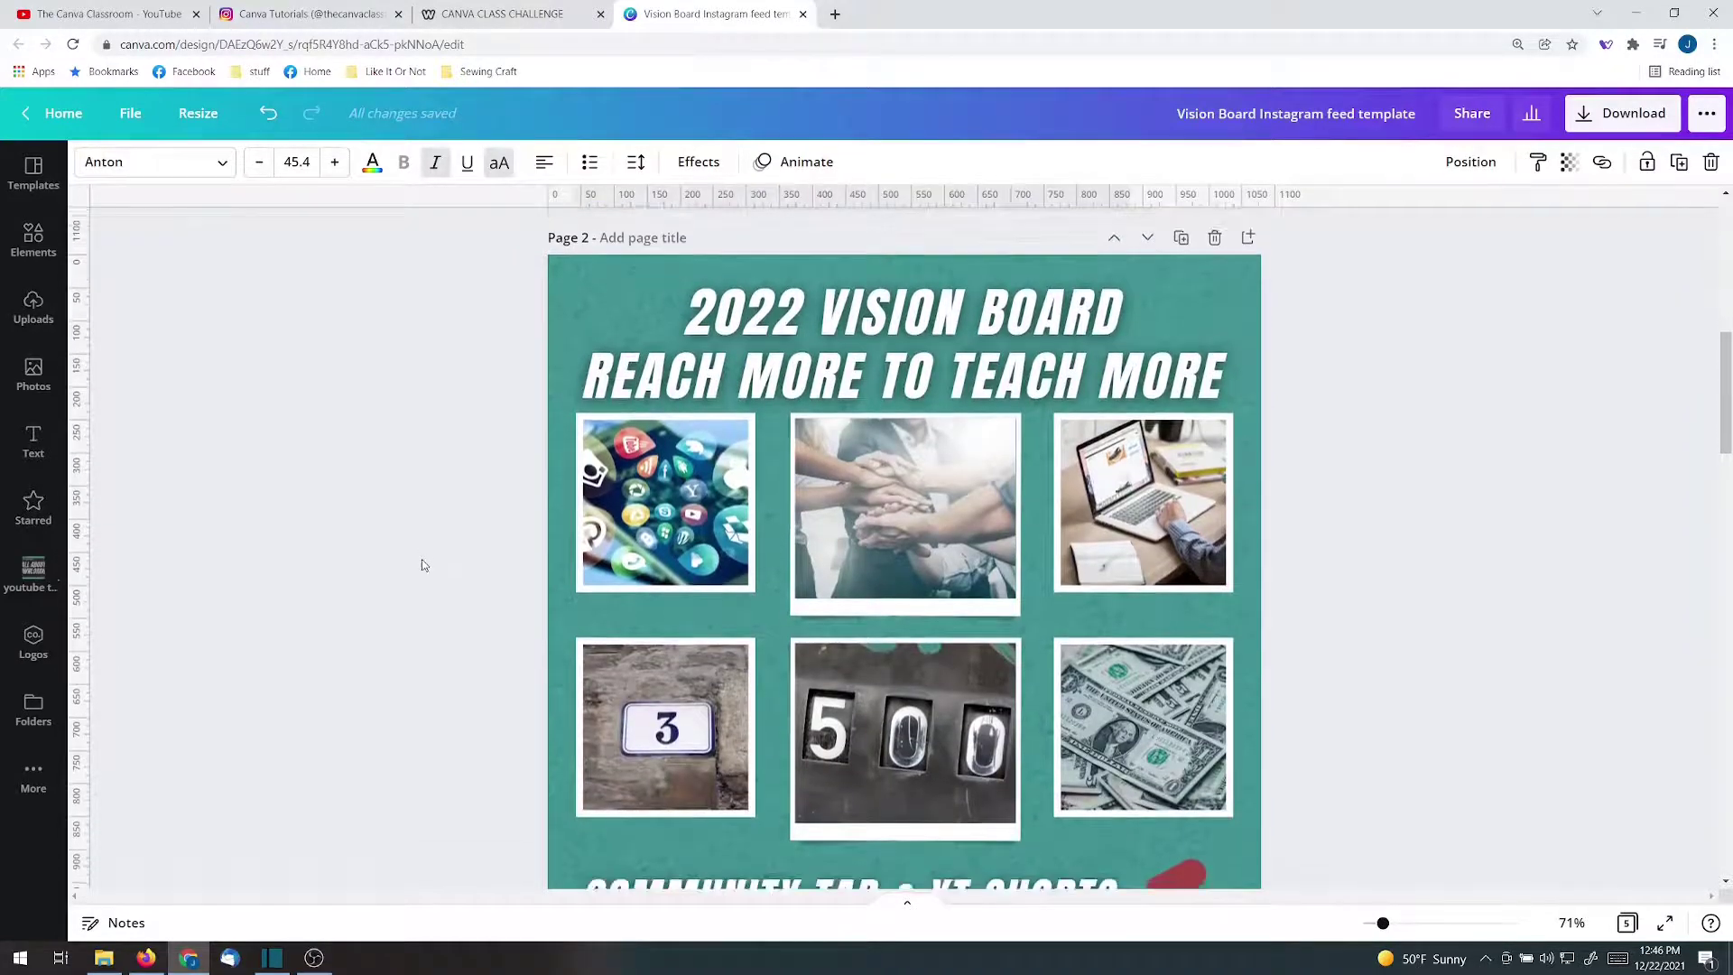